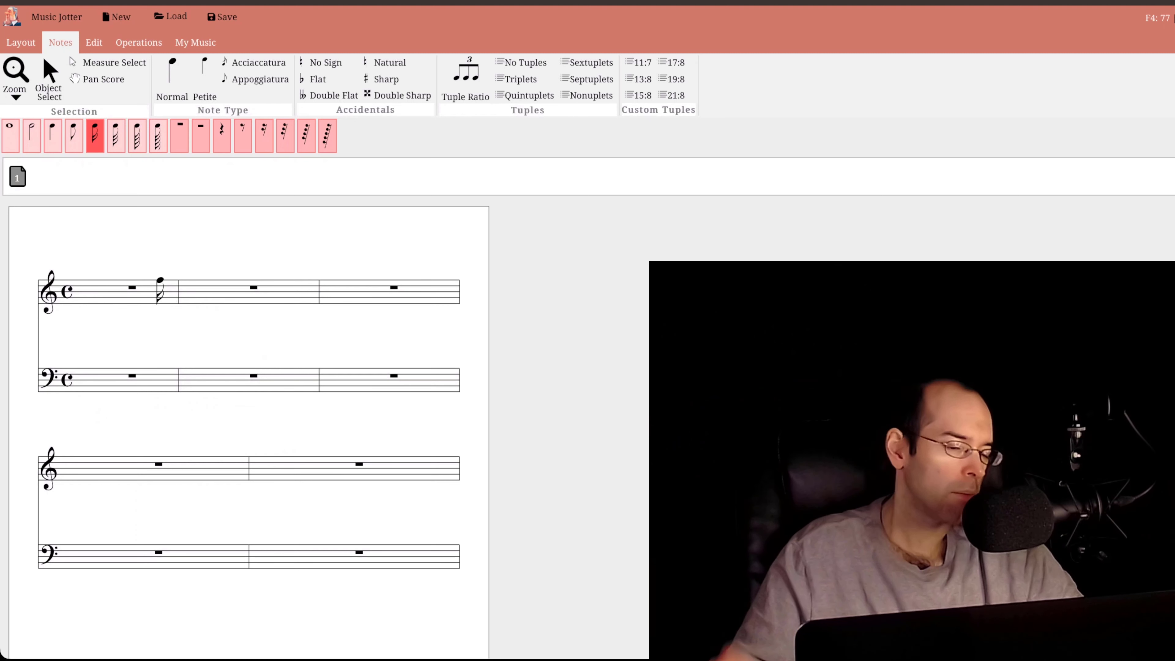
# - Fill the first treble measure with eight eighth notes: F, B, G, A, A, D, F and E
pyautogui.click(73, 138)
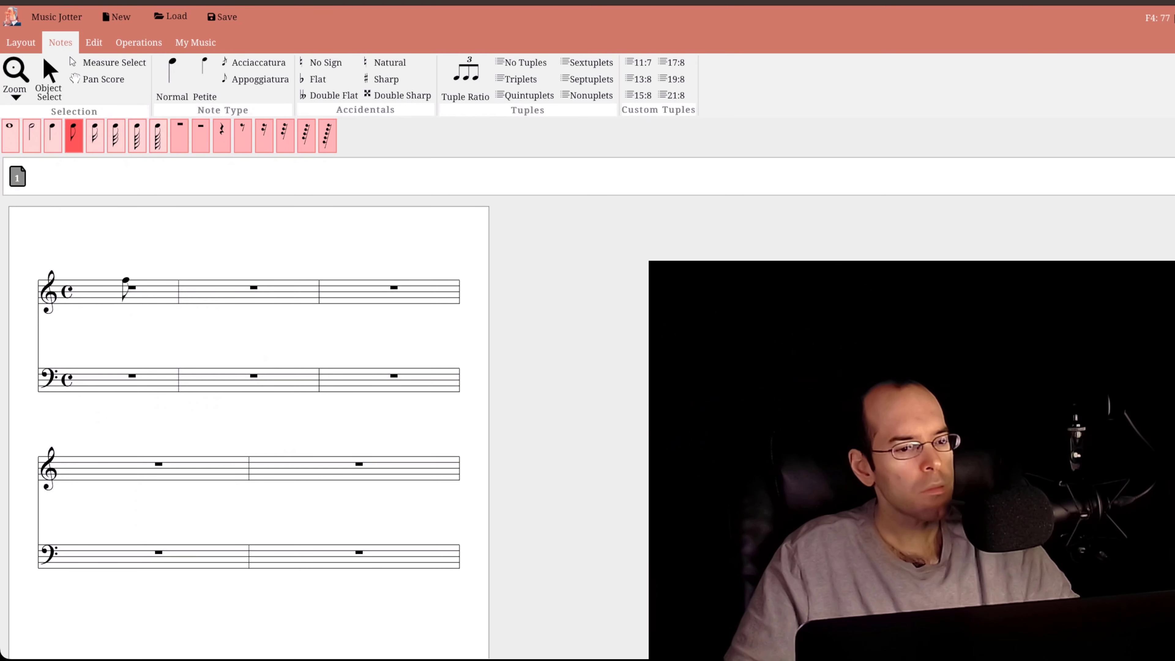
pyautogui.click(88, 297)
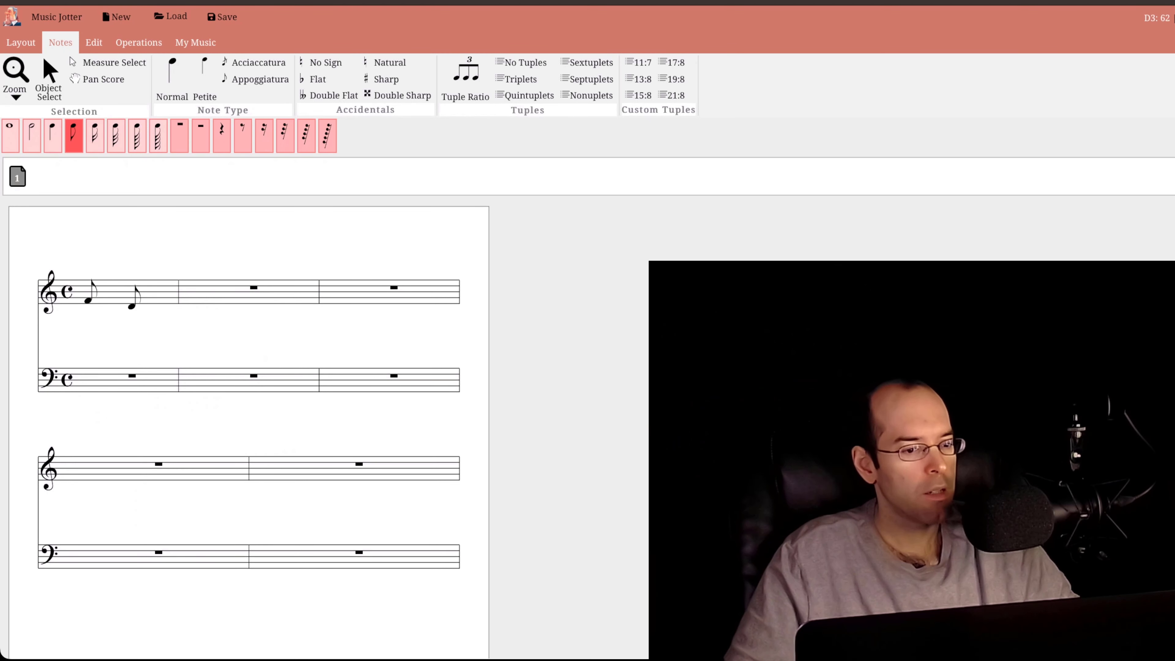
pyautogui.click(114, 294)
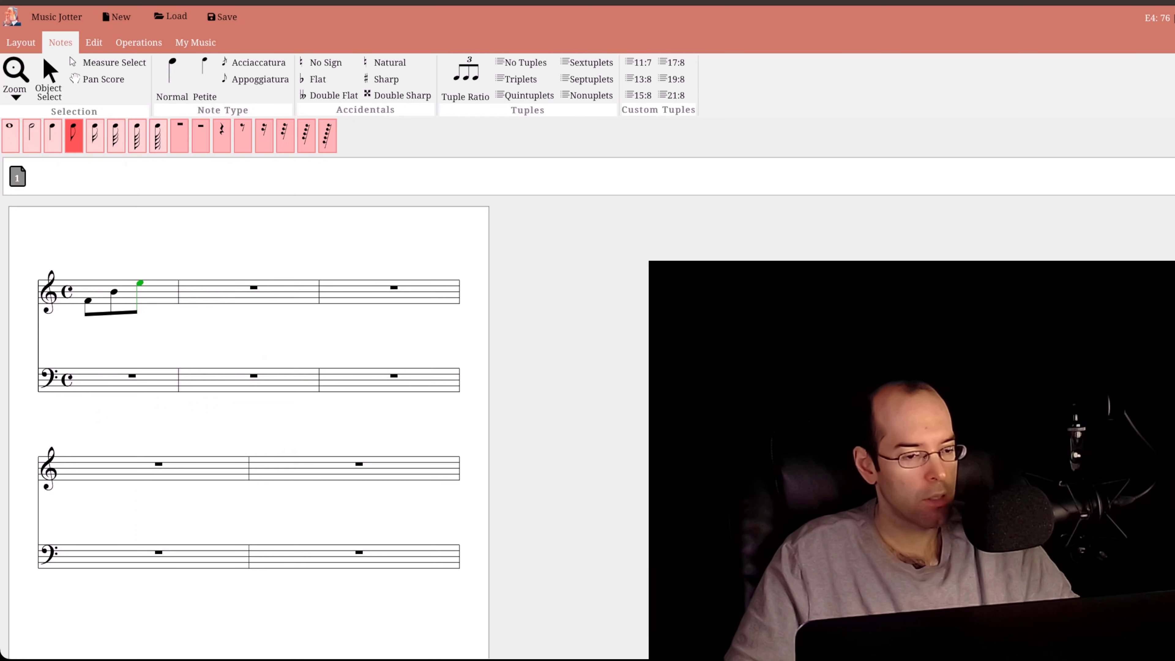
pyautogui.click(141, 297)
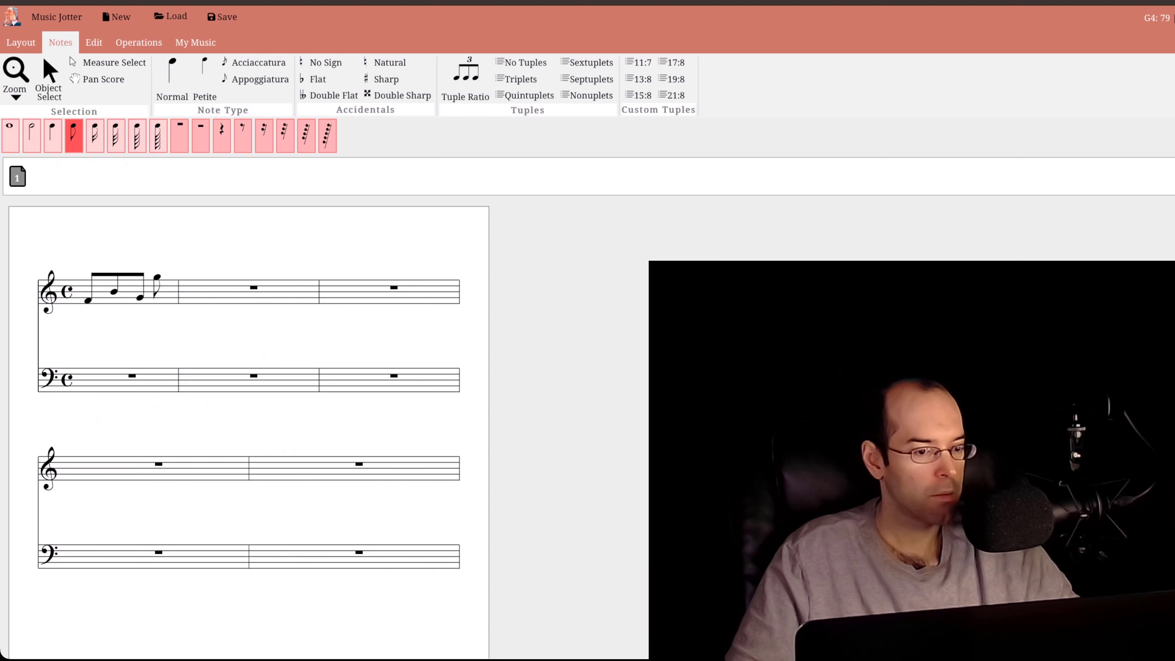
pyautogui.click(158, 274)
pyautogui.click(168, 274)
pyautogui.click(166, 286)
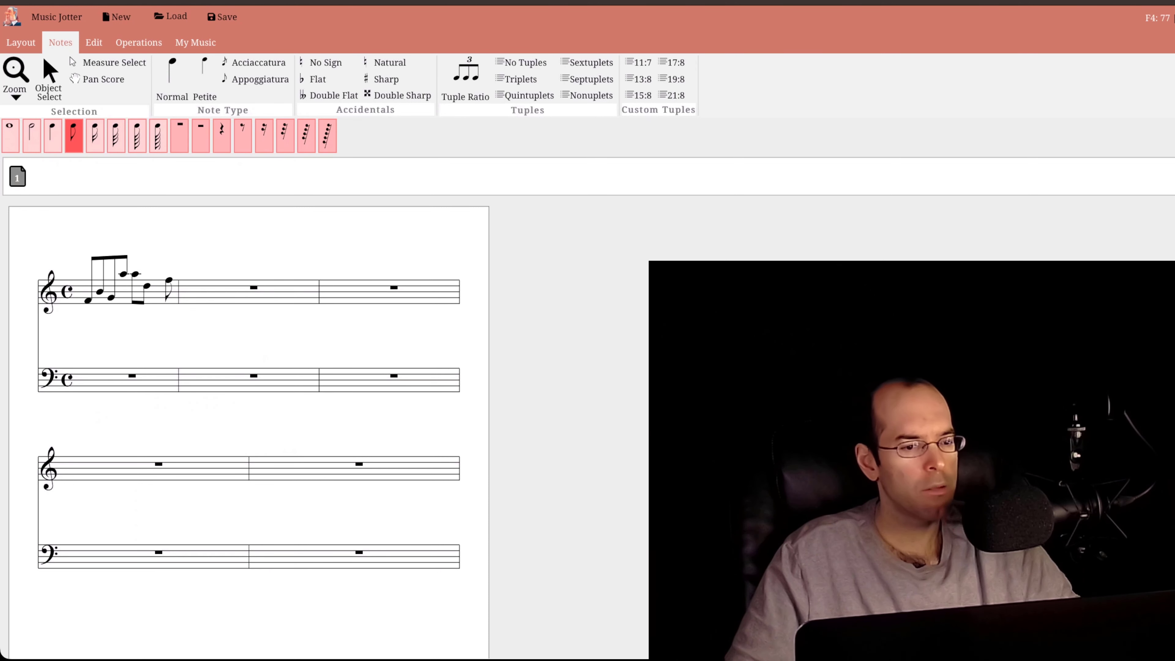
pyautogui.click(168, 280)
pyautogui.click(168, 280)
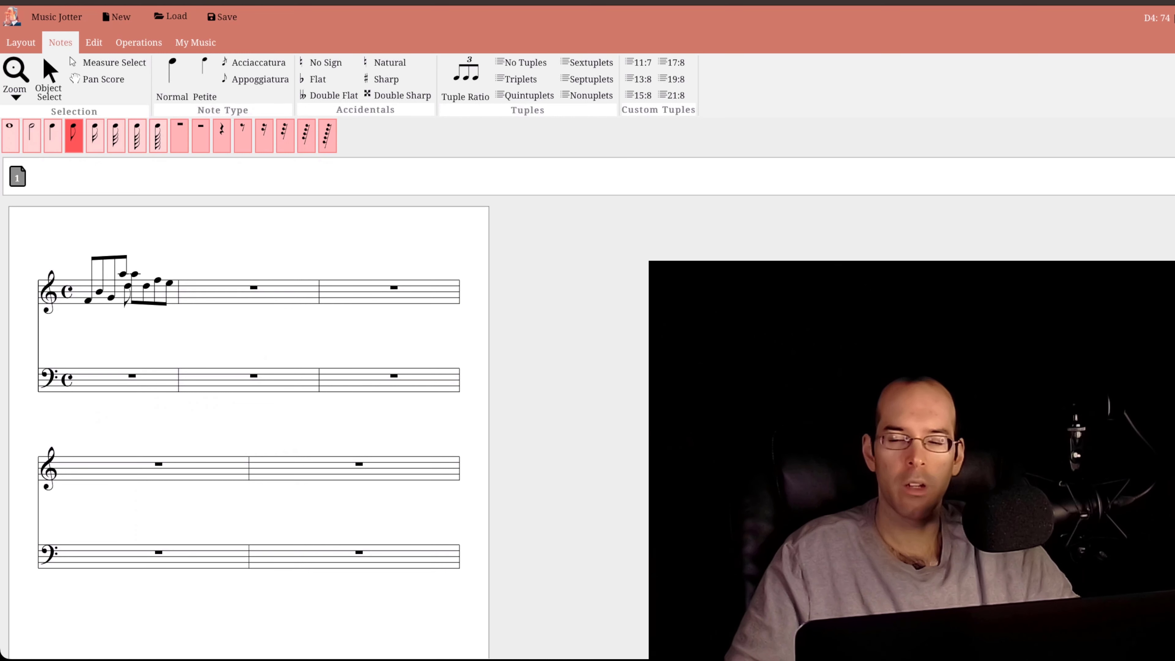
# - Delete the fifth and sixth eighth notes, A and D, from the first treble measure
pyautogui.rightClick(133, 276)
pyautogui.rightClick(134, 284)
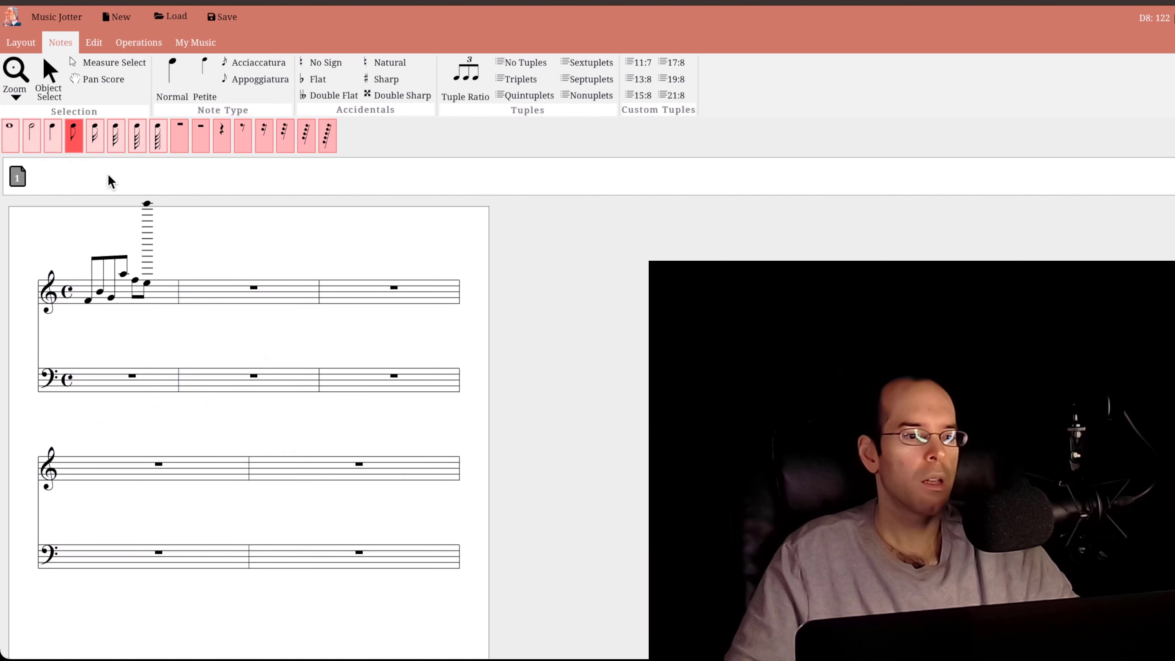
# - Widen the second measure and then the first in the layout until the first measure fills the whole first system
pyautogui.click(96, 139)
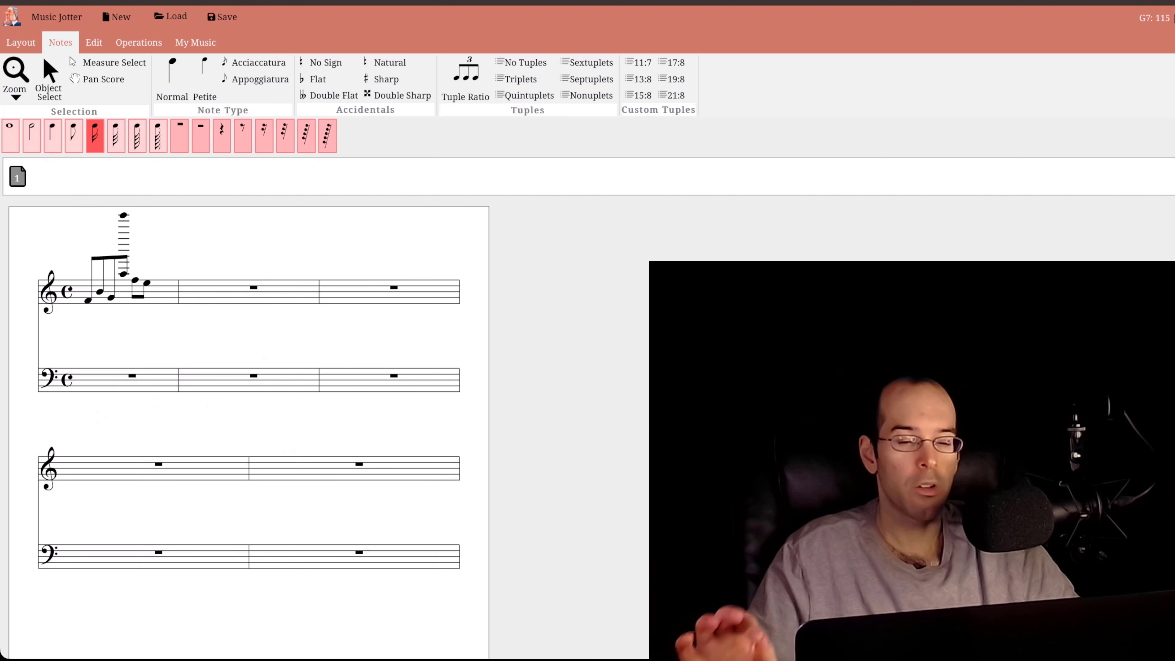
pyautogui.click(95, 43)
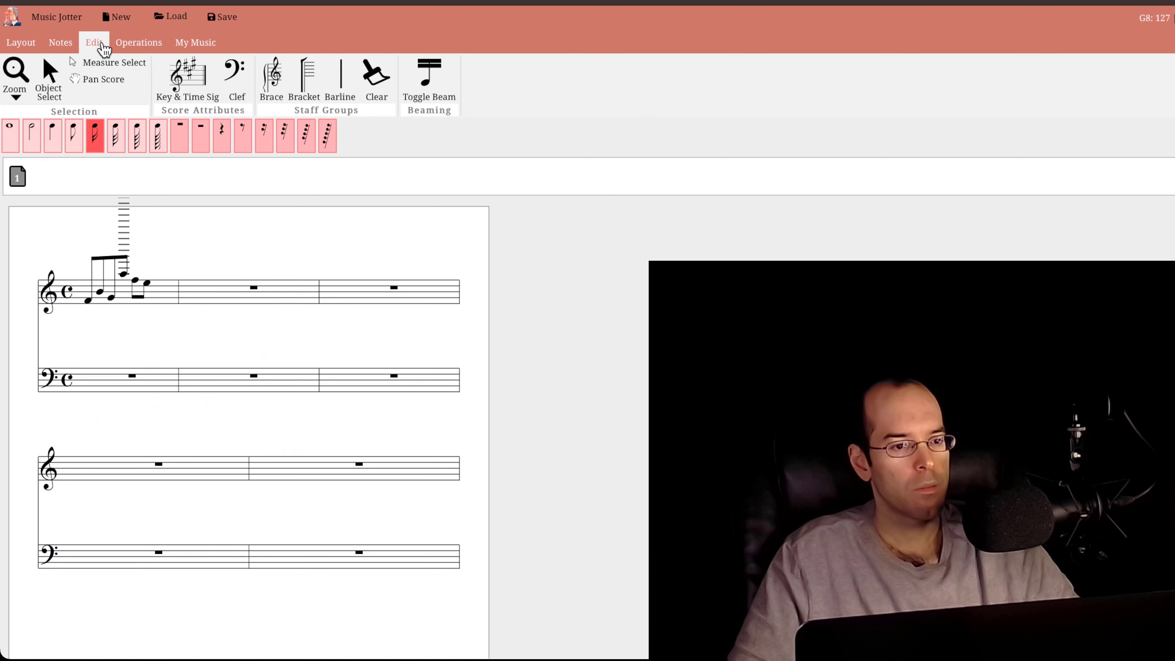
pyautogui.click(67, 47)
pyautogui.click(20, 42)
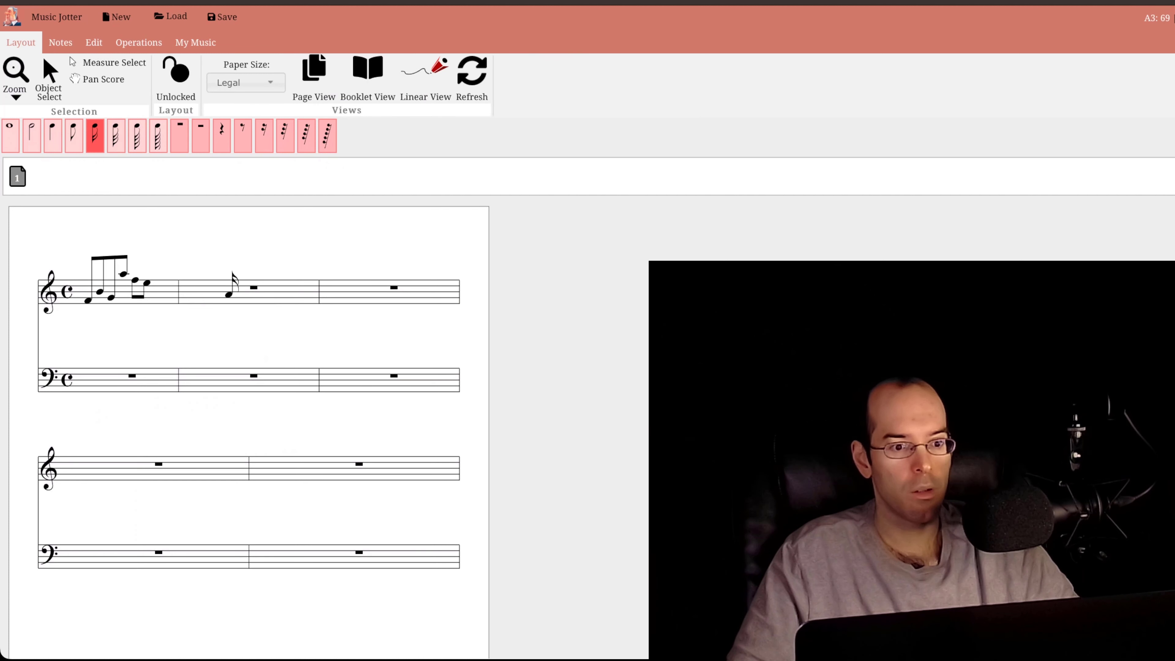
pyautogui.press('Escape')
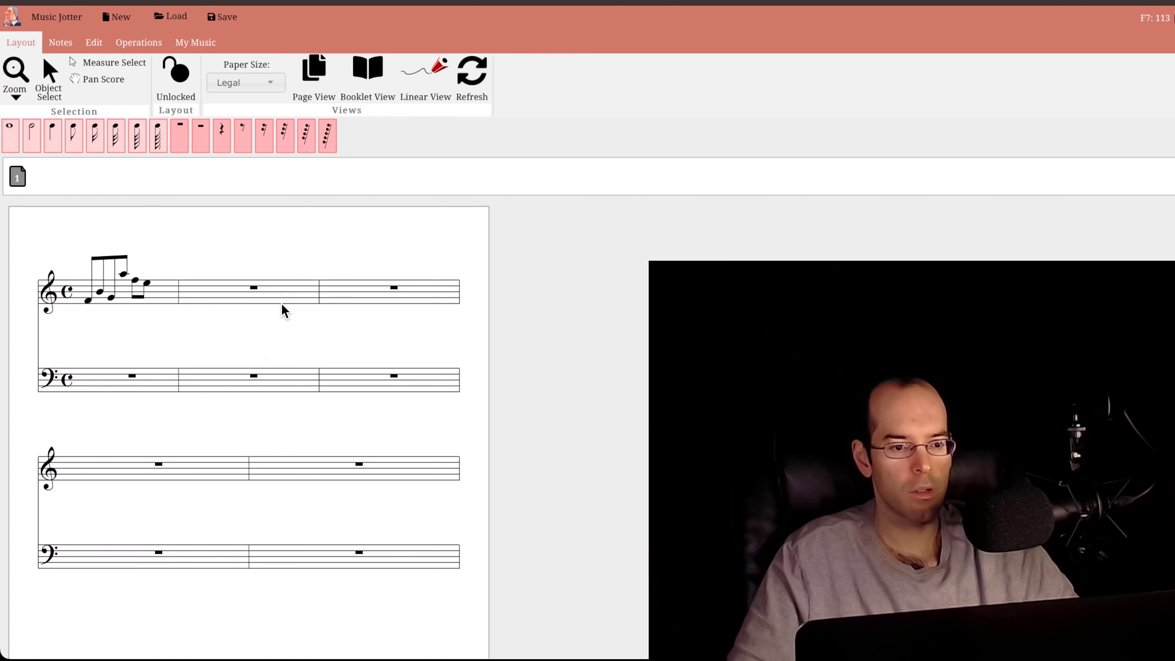
pyautogui.moveTo(284, 309); pyautogui.dragTo(425, 304)
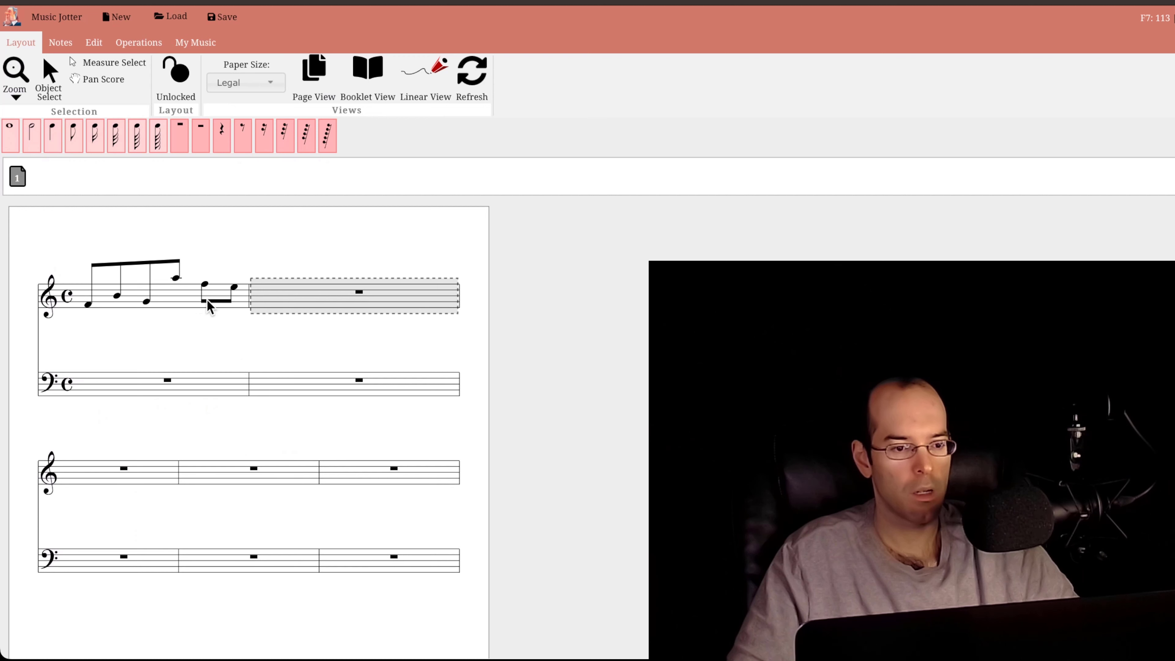
pyautogui.moveTo(207, 300); pyautogui.dragTo(438, 305)
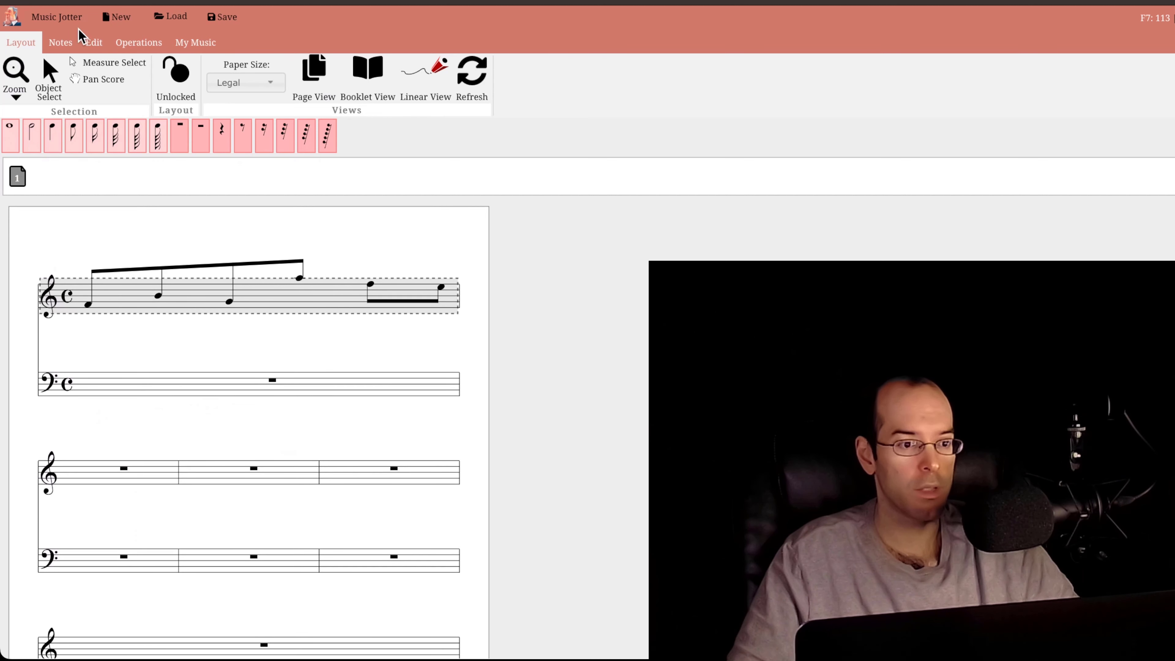
# - Set the paper size to Ledger and lock the score layout
pyautogui.click(230, 85)
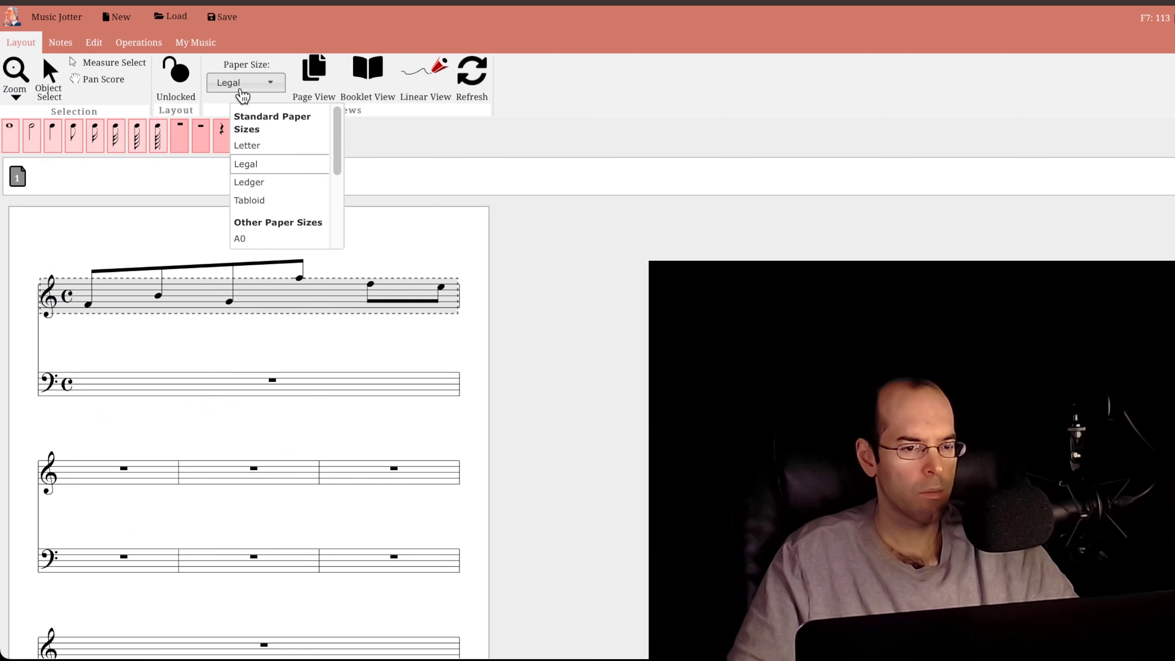
pyautogui.click(265, 188)
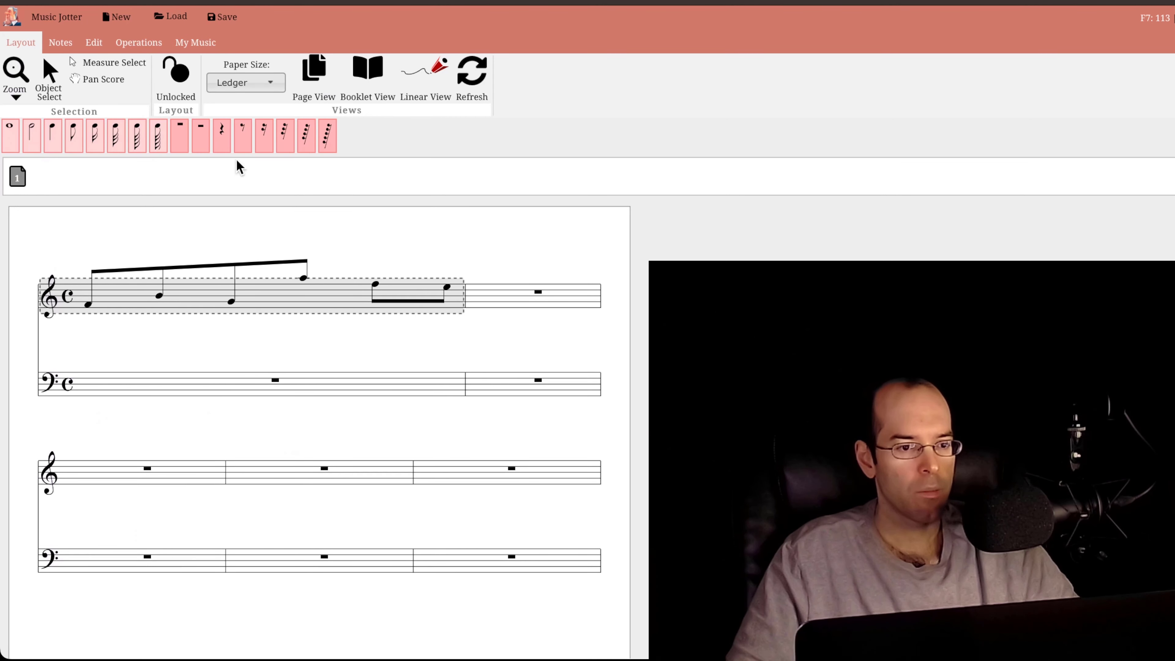
pyautogui.click(177, 90)
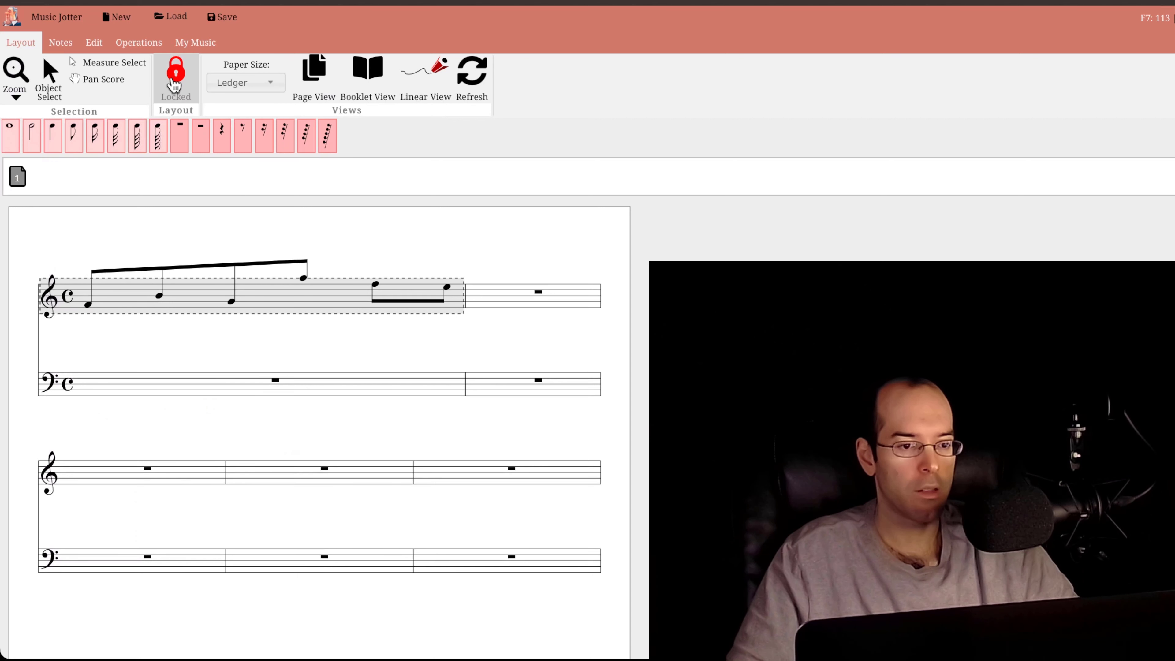
# - Insert a sixteenth-note G and A chord and a sixteenth-note E after the opening F of the first treble measure
pyautogui.click(74, 135)
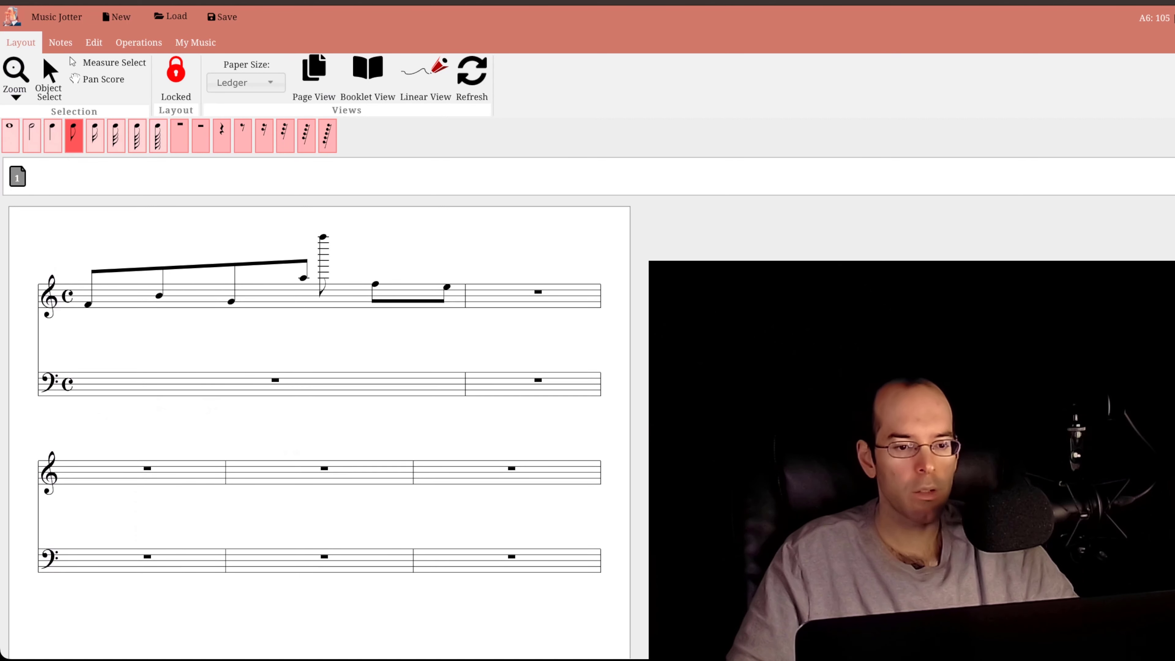
pyautogui.click(99, 137)
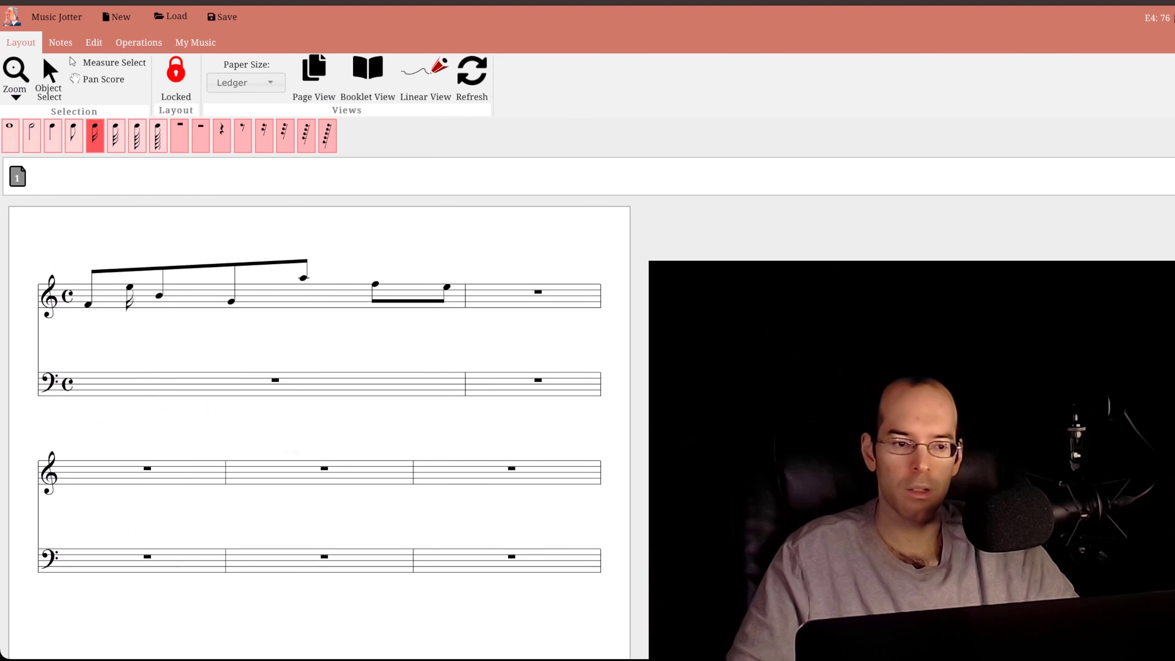
pyautogui.click(129, 287)
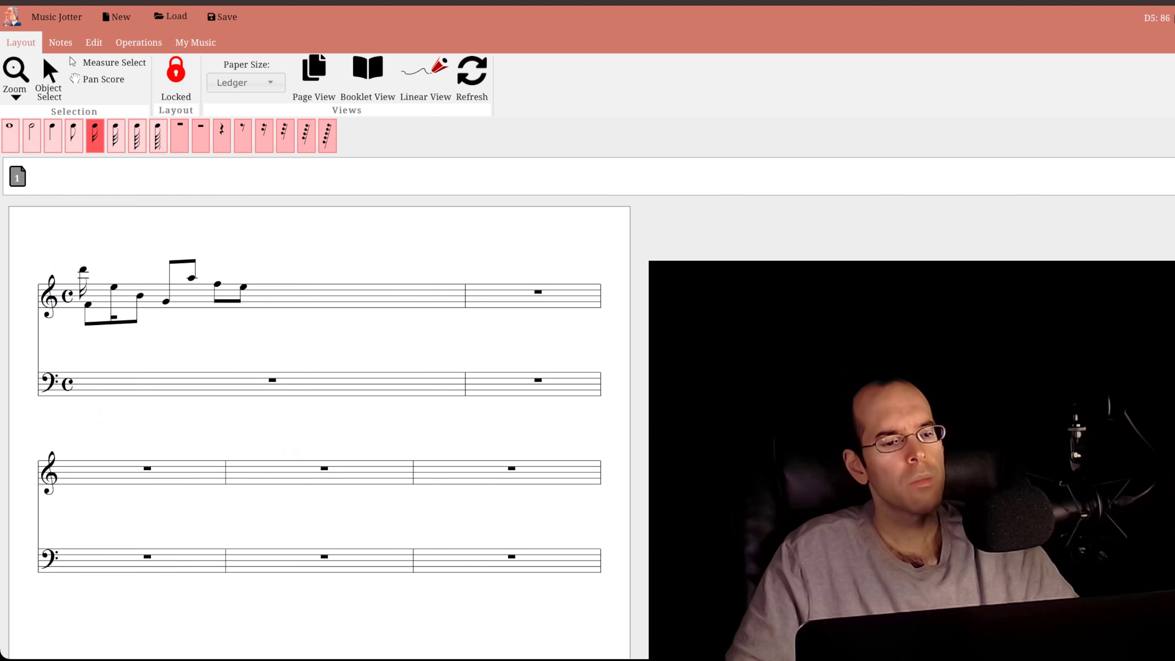
pyautogui.click(100, 287)
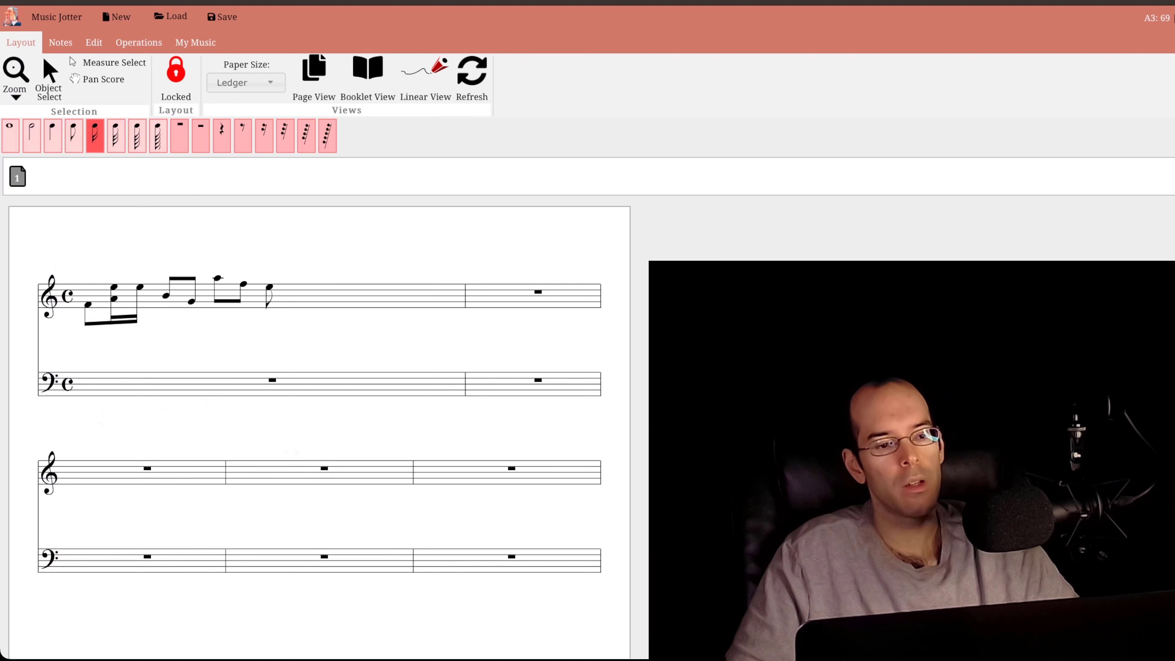
pyautogui.click(116, 296)
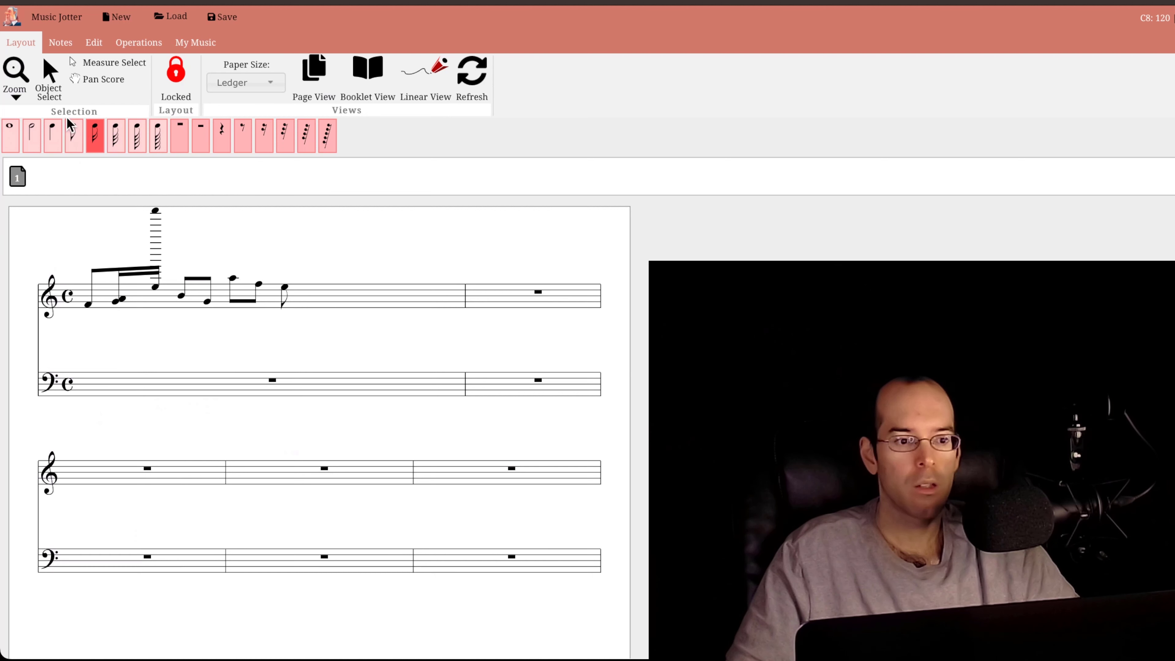
# - Append an eighth-note B at the end of the first treble measure
pyautogui.click(77, 138)
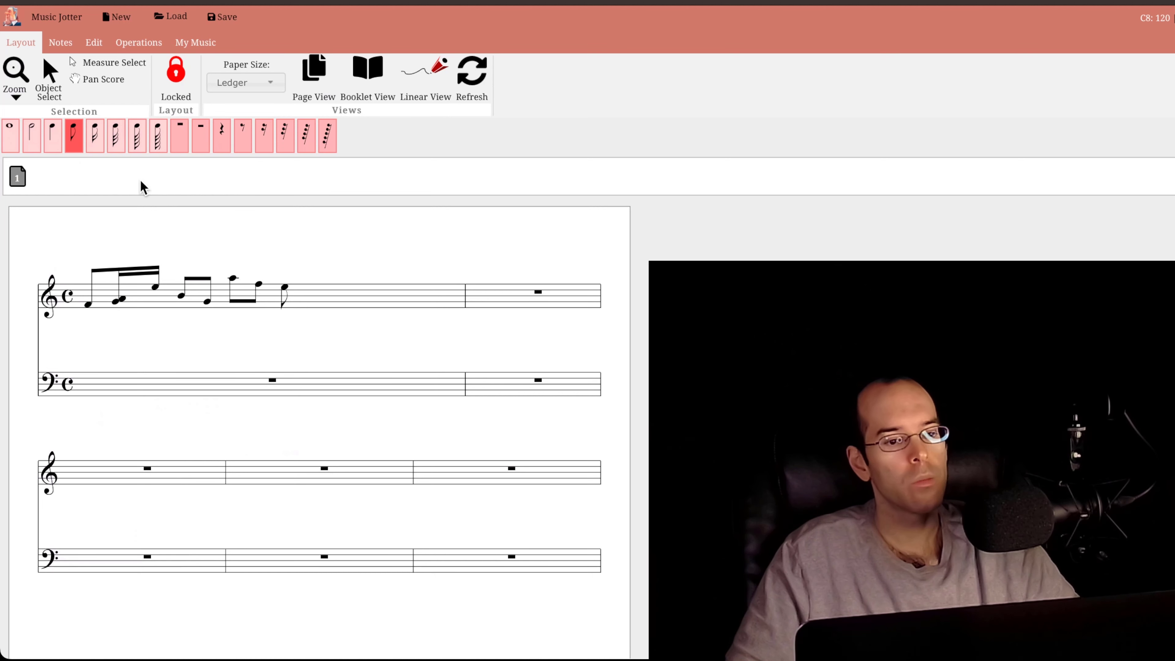
pyautogui.click(312, 296)
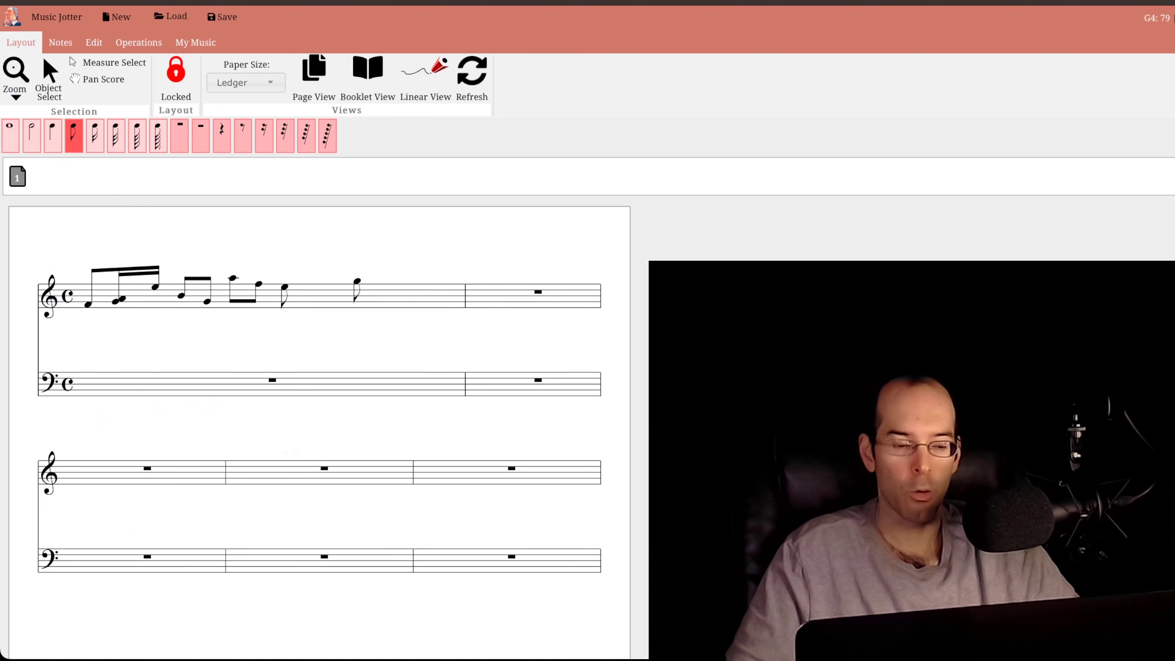
pyautogui.click(331, 296)
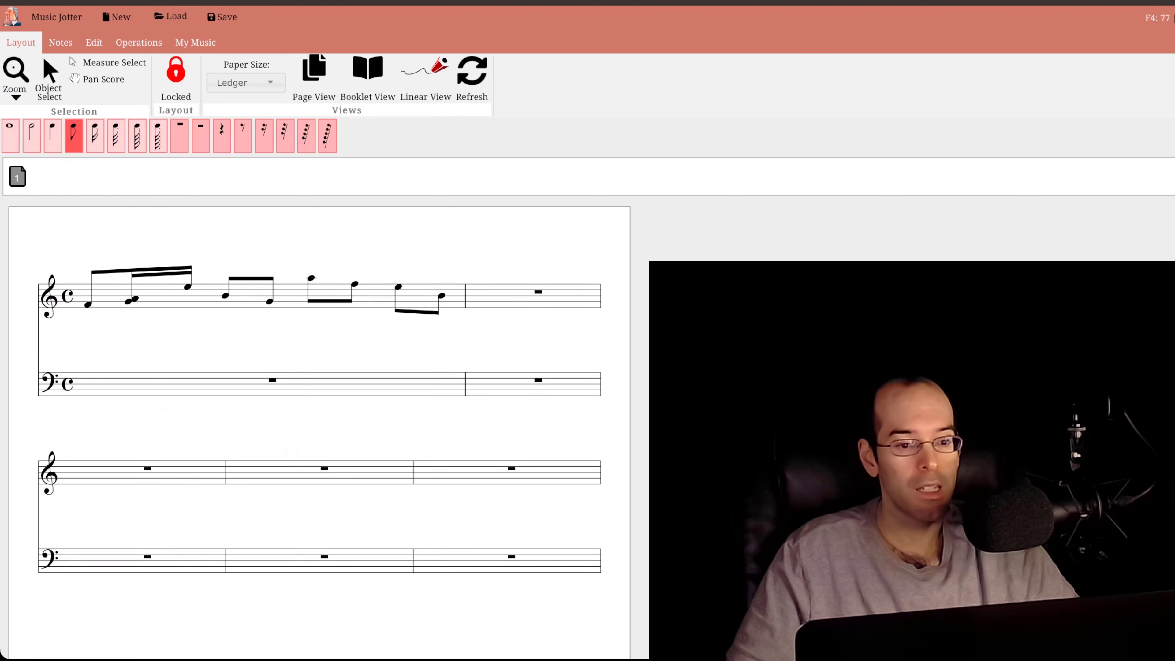
# - Replace the last notes of the first treble measure with an eighth-note chord of D, G, B and E followed by eighth notes C and D
pyautogui.rightClick(354, 284)
pyautogui.rightClick(354, 284)
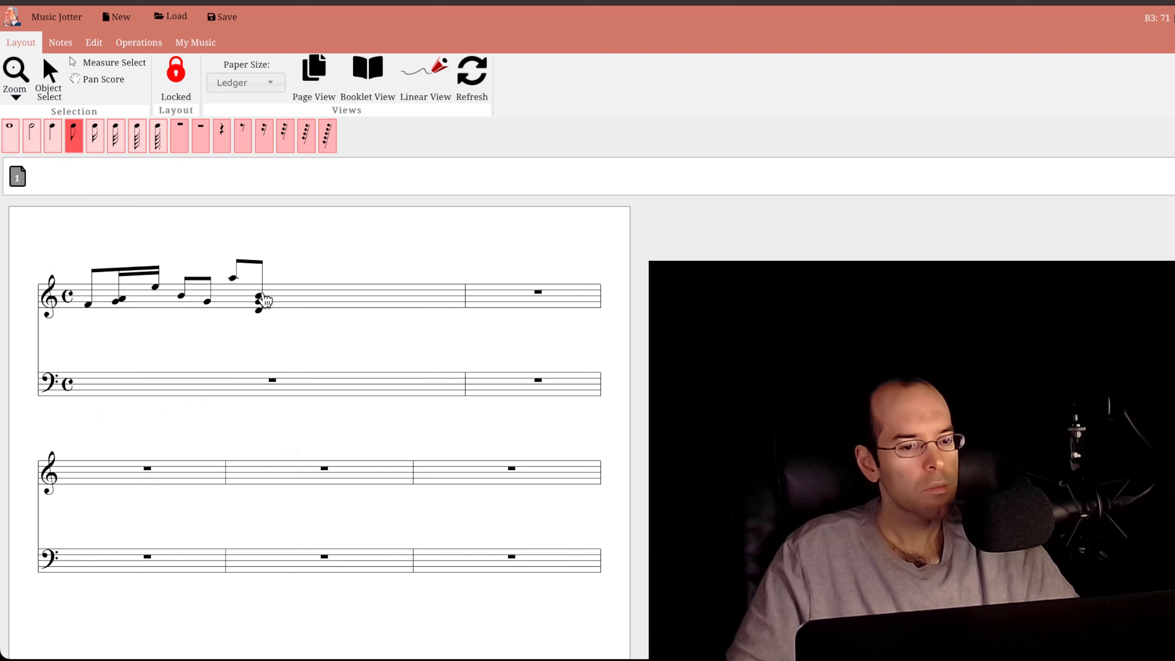
pyautogui.click(282, 292)
pyautogui.click(342, 290)
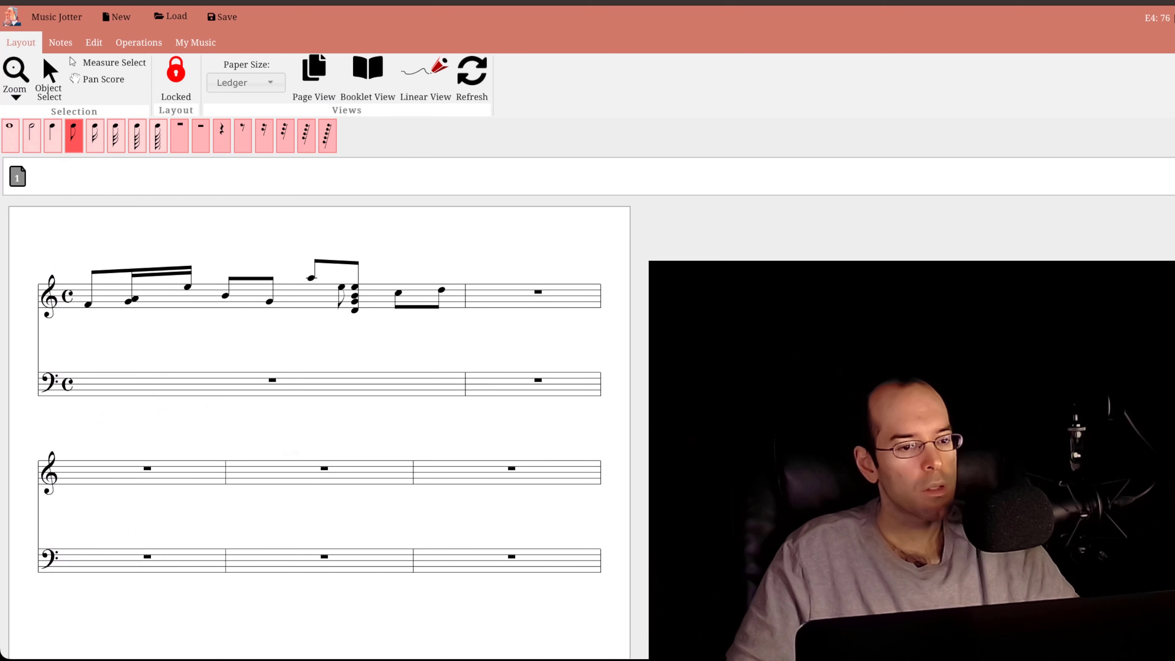
# - Delete the eighth-note A before the four-note chord and the chord's upper notes E and B
pyautogui.click(313, 280)
pyautogui.press('Delete')
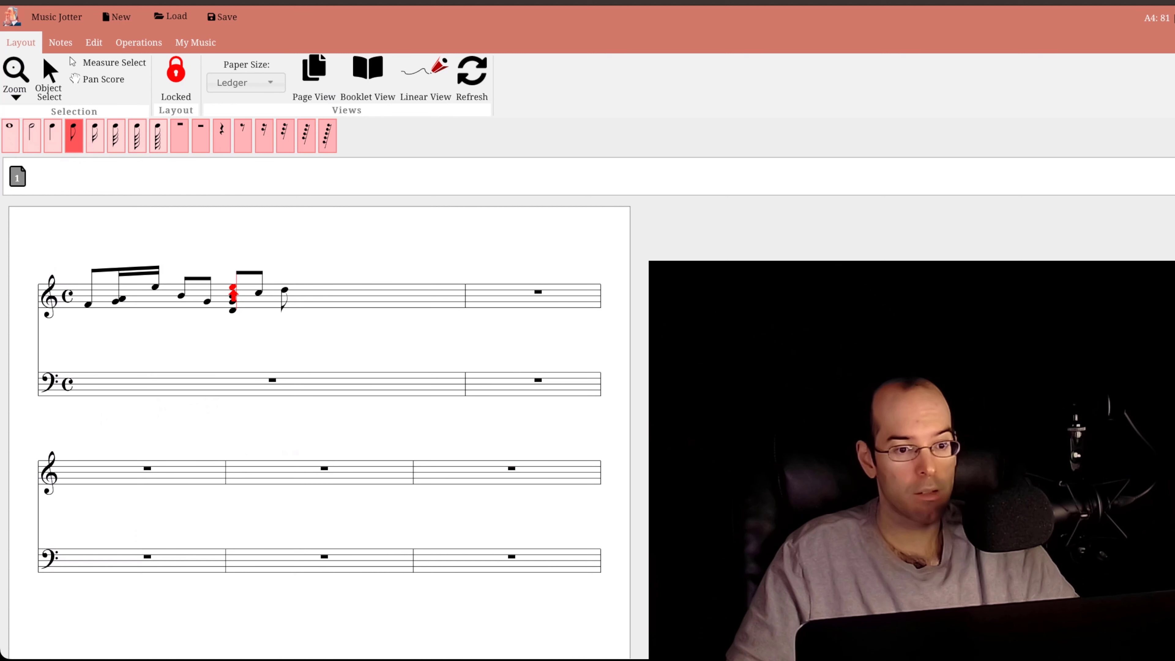
pyautogui.press('Delete')
pyautogui.press('Delete')
# - Try out sixteenth rests between the notes of the first treble measure and delete them again
pyautogui.click(267, 140)
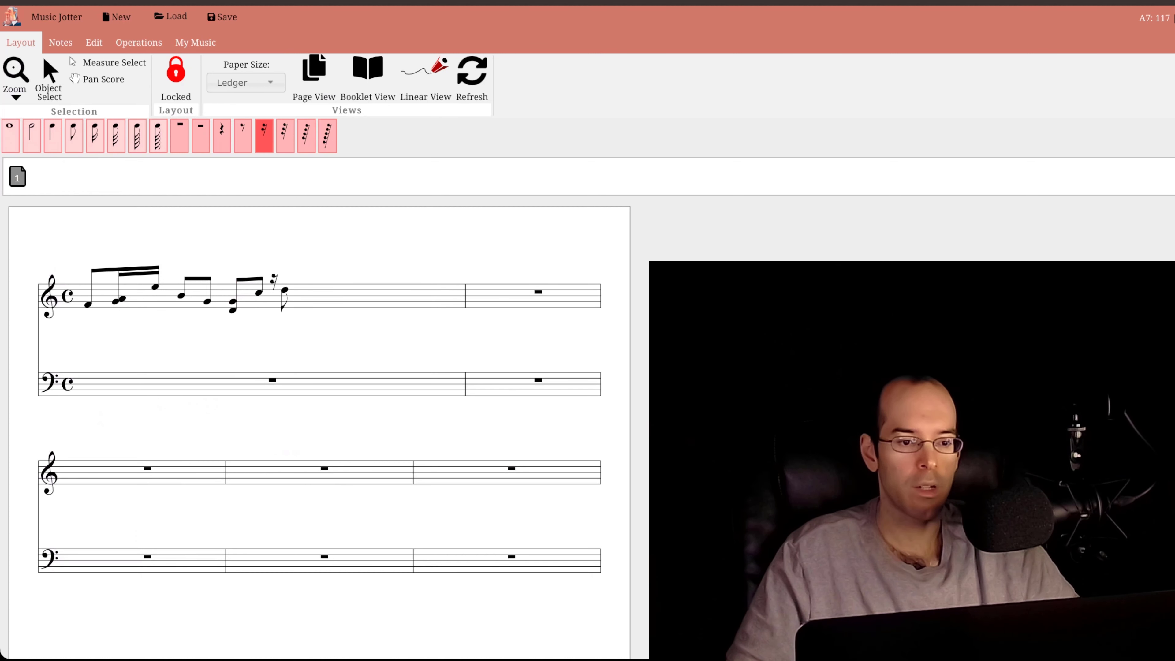
pyautogui.click(274, 280)
pyautogui.click(220, 290)
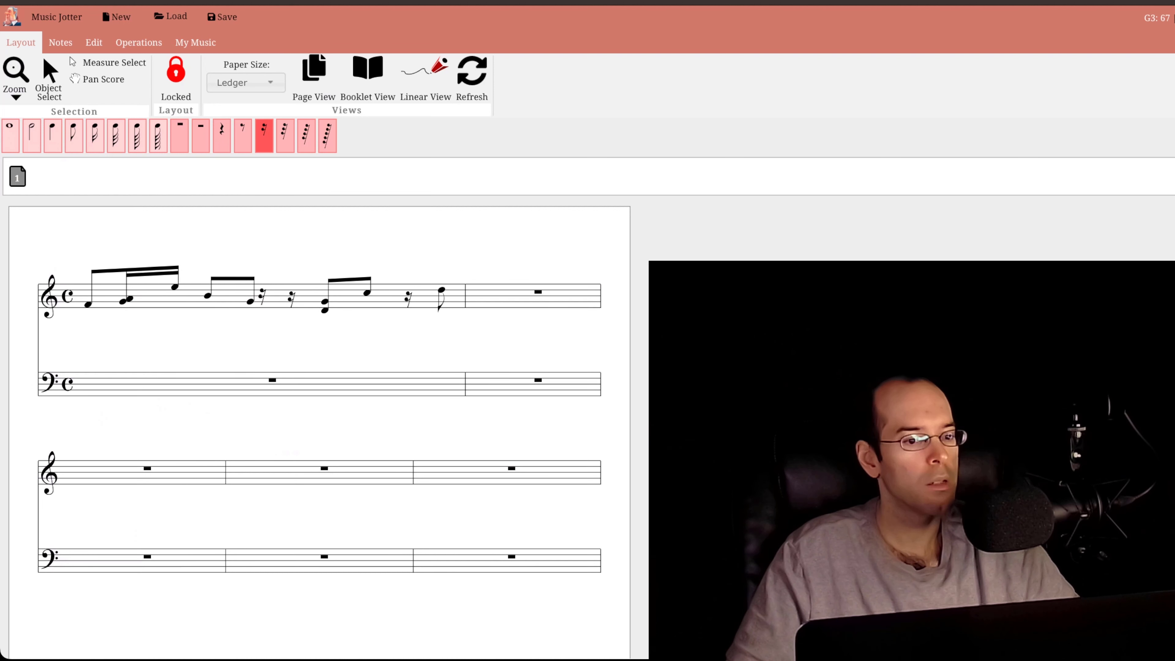
pyautogui.press('Delete')
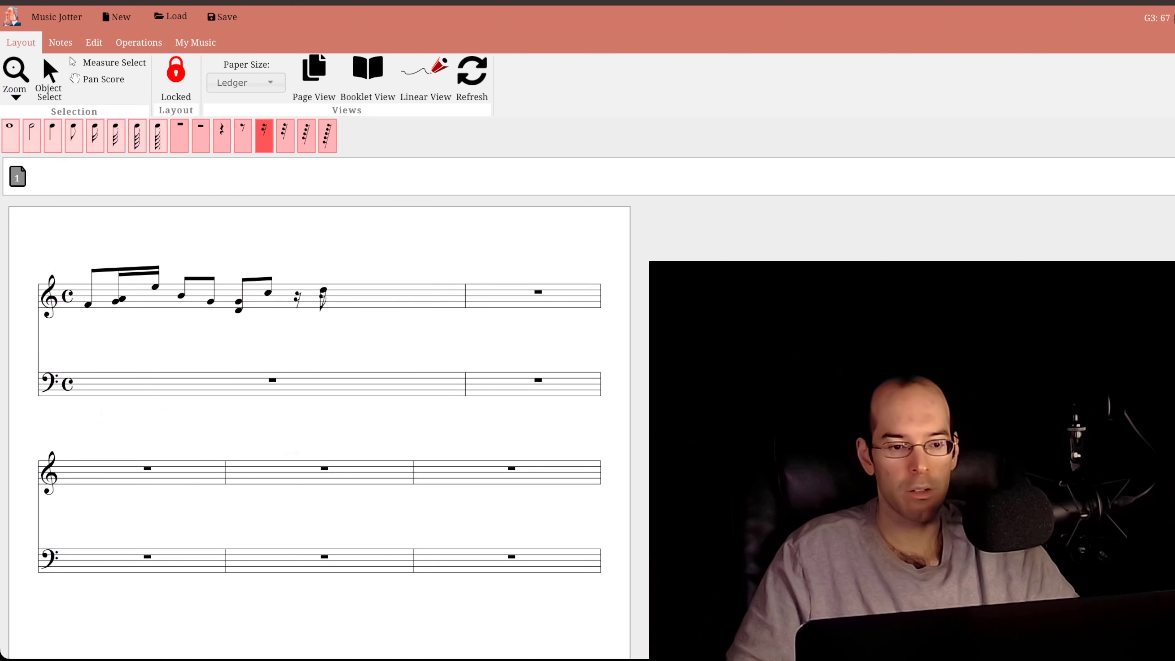
pyautogui.press('Delete')
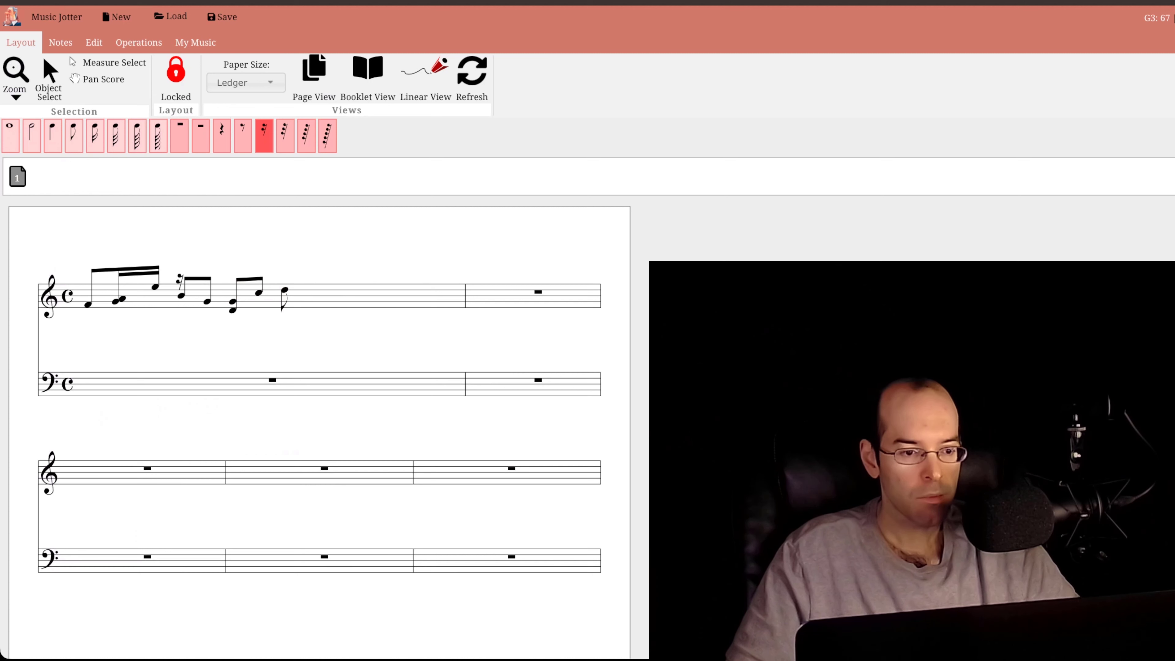
# - Try out eighth rests among the beamed notes of the first treble measure and delete them again
pyautogui.click(223, 139)
pyautogui.click(243, 136)
pyautogui.click(172, 284)
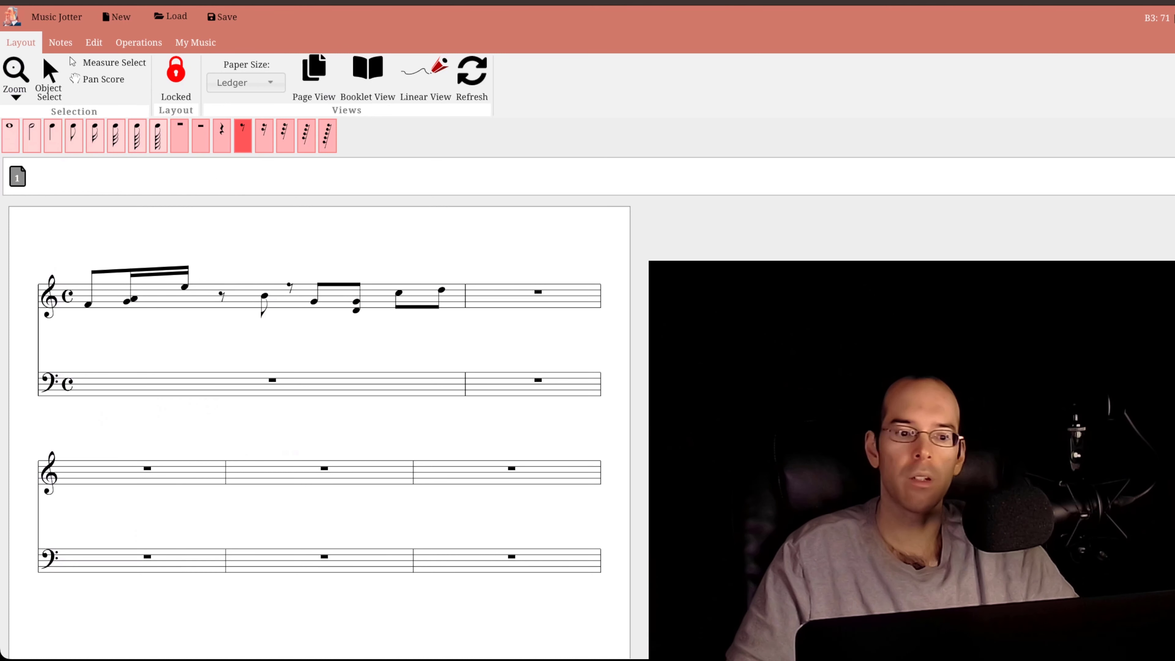
pyautogui.press('Delete')
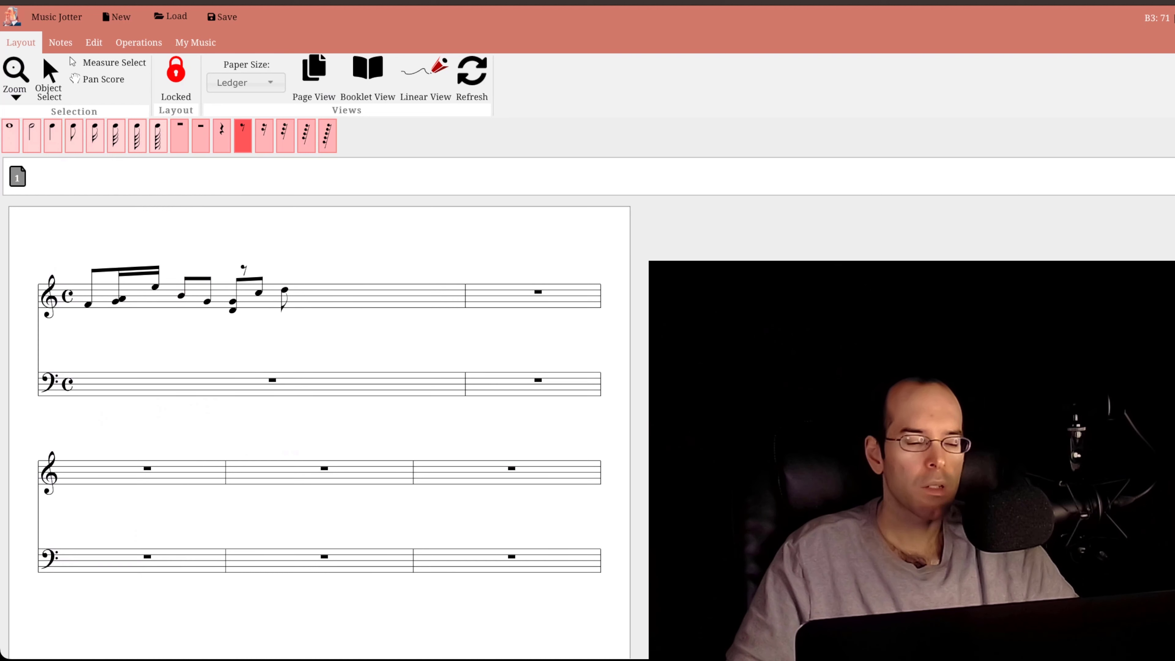
# - Use Measure Select to enclose the notes of the first treble measure, and clear the selection
pyautogui.click(125, 68)
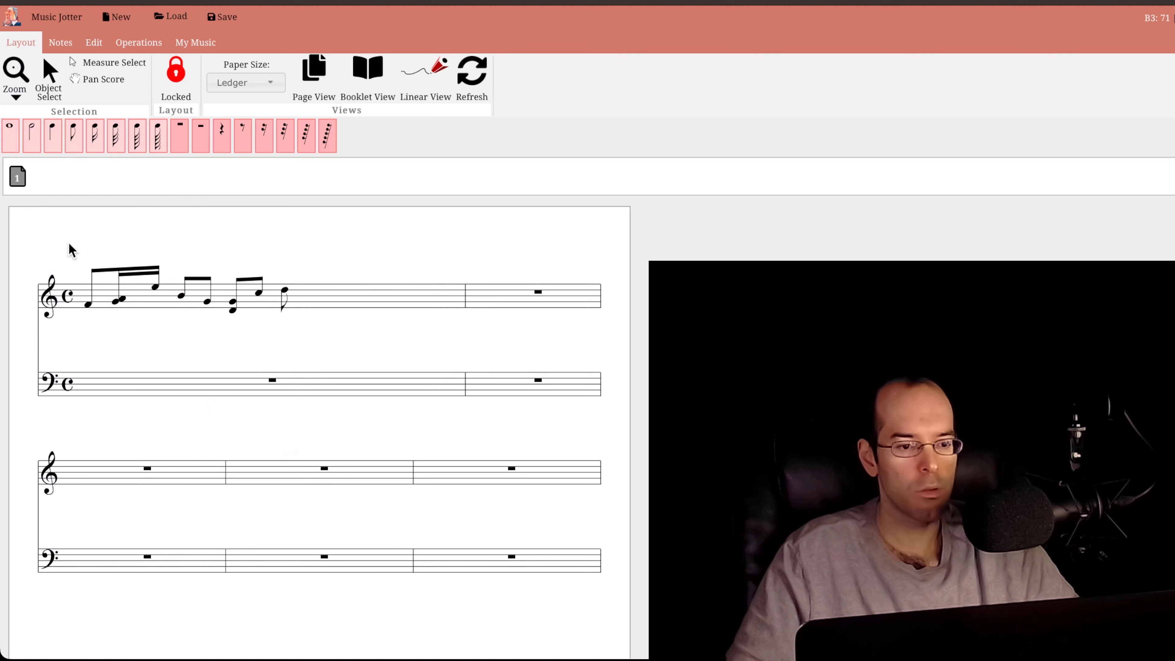
pyautogui.moveTo(65, 240); pyautogui.dragTo(324, 336)
pyautogui.click(351, 270)
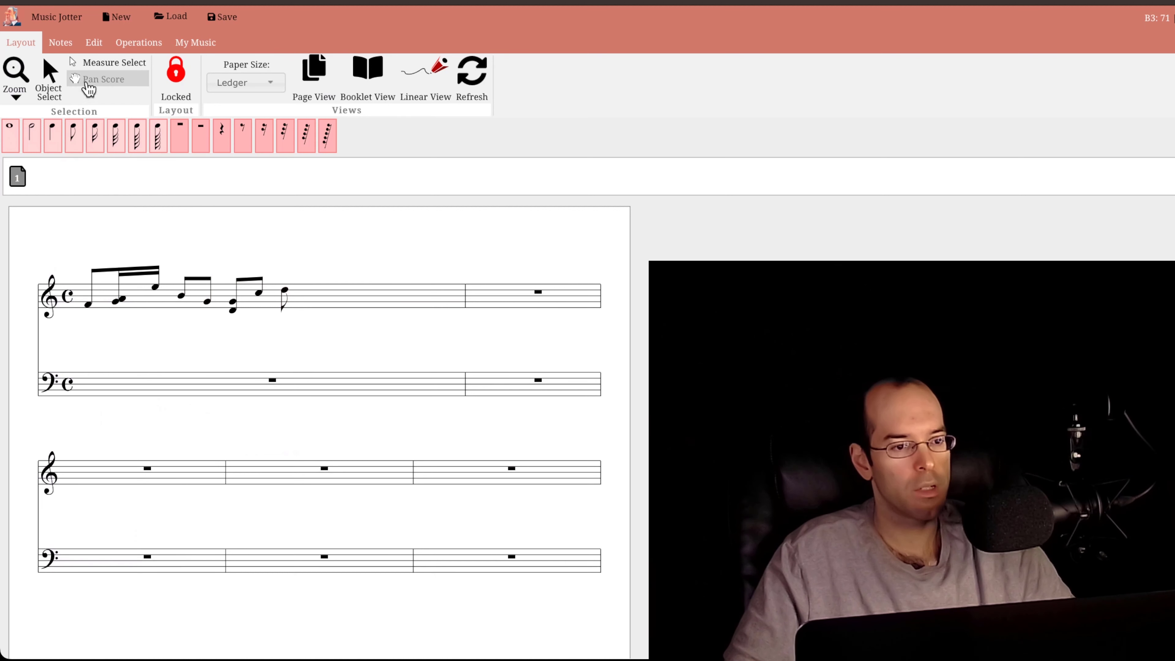
# - Select all the notes in the first treble measure and delete them
pyautogui.moveTo(85, 228); pyautogui.dragTo(370, 368)
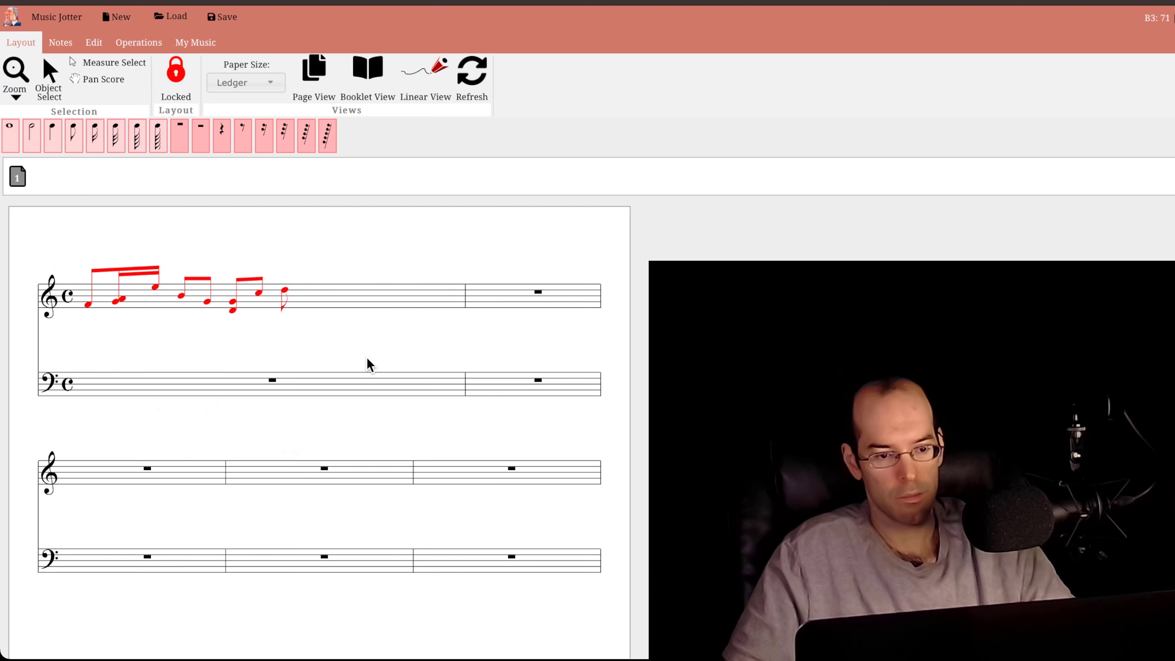
pyautogui.press('Delete')
# - Enter quarter notes D5 and A4 at the start of the first treble measure
pyautogui.click(46, 132)
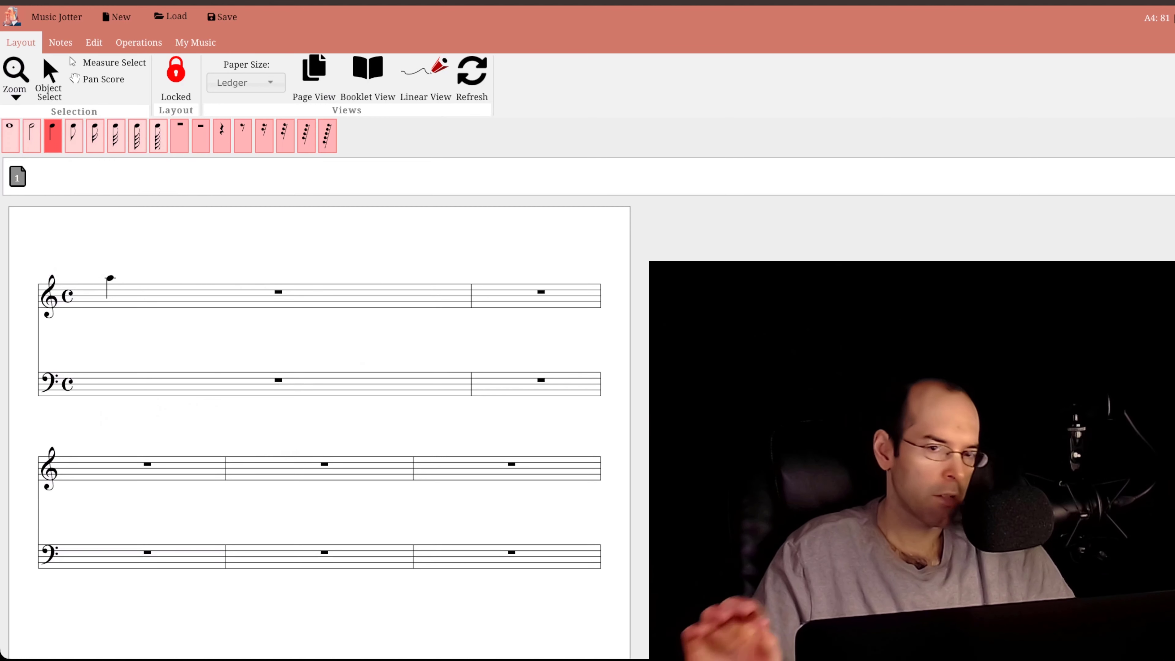
pyautogui.click(111, 276)
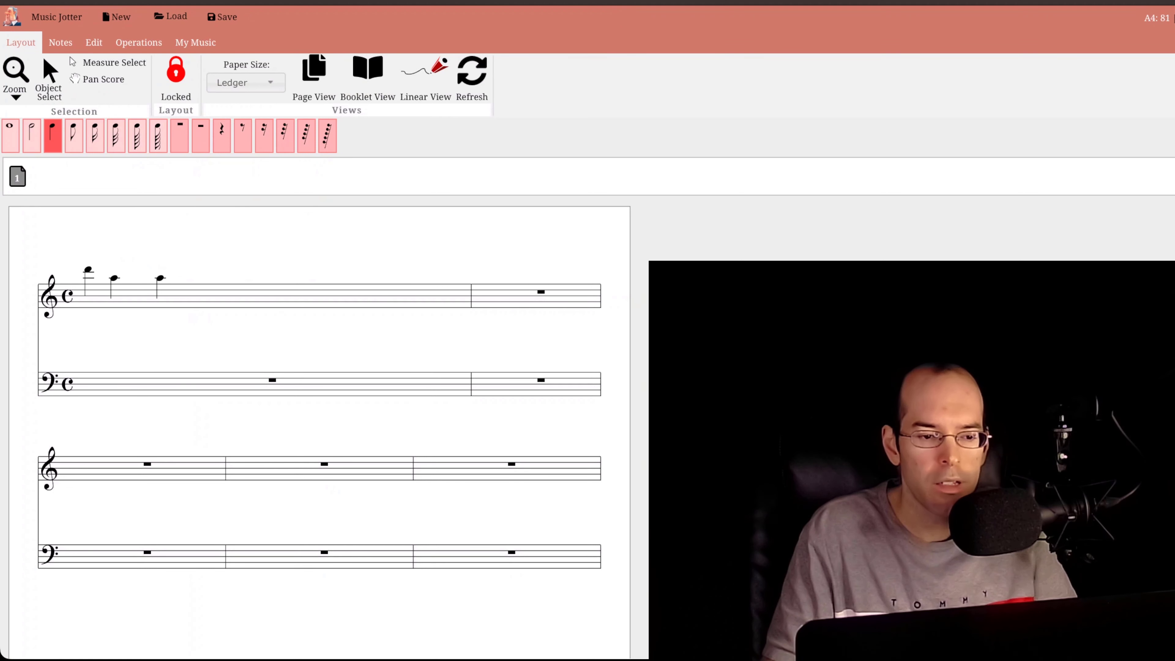
pyautogui.click(116, 279)
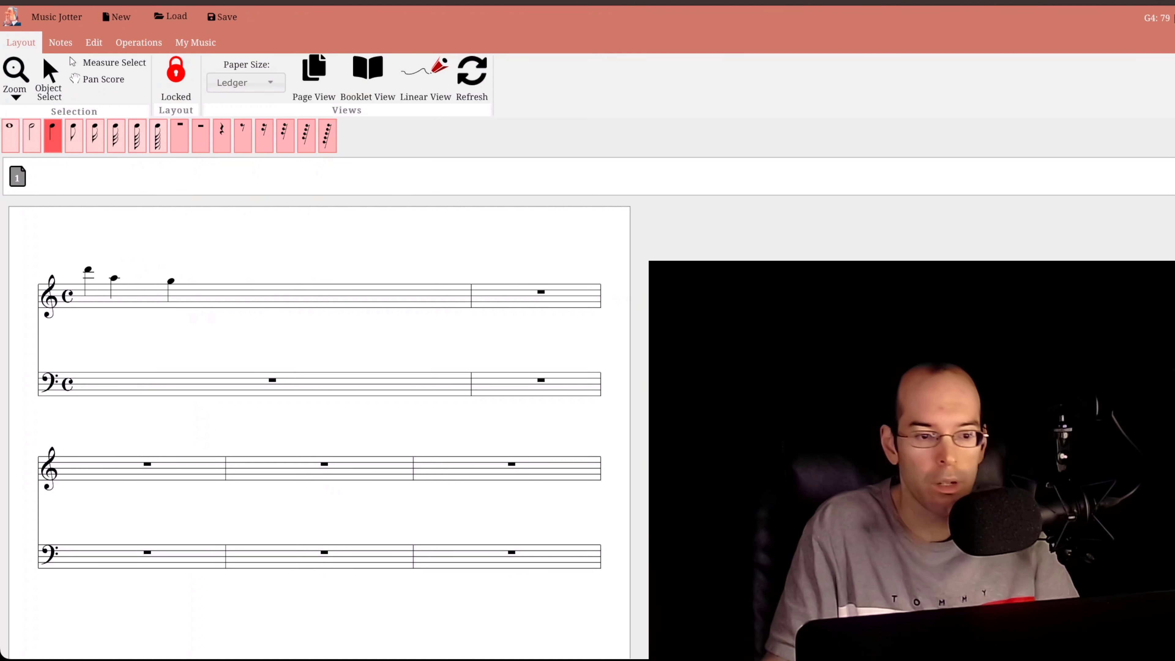
pyautogui.click(248, 216)
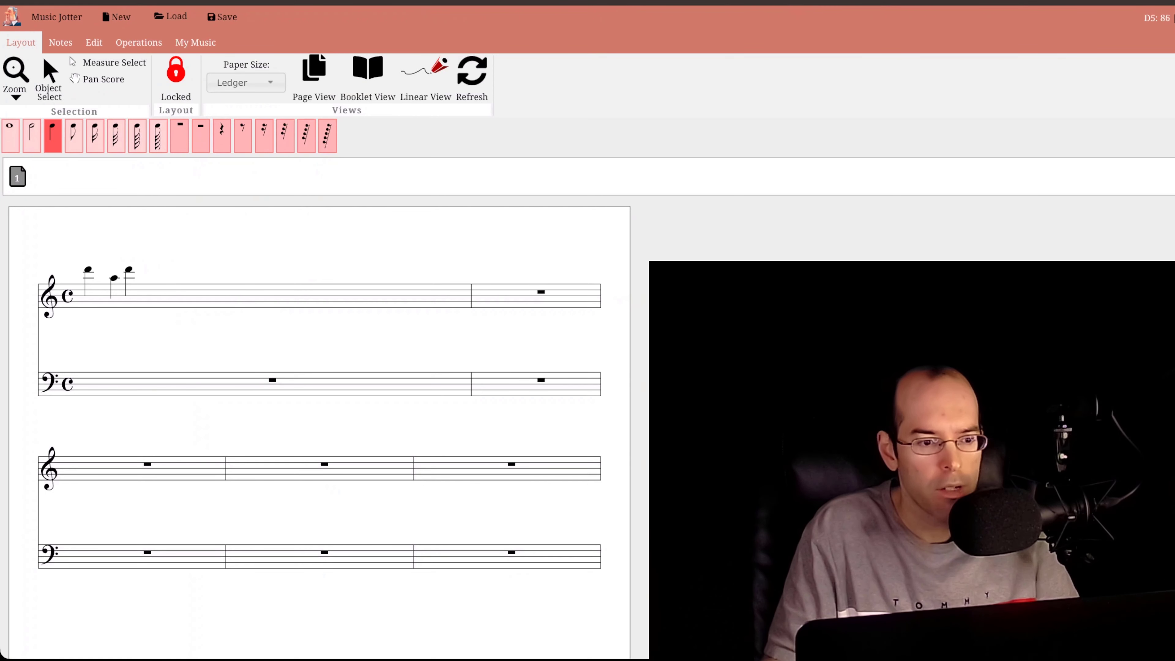
# - Enter eighth notes E4, A4 and E4 from the start of the first treble measure and end note entry
pyautogui.click(74, 147)
pyautogui.click(87, 287)
pyautogui.click(114, 278)
pyautogui.click(140, 287)
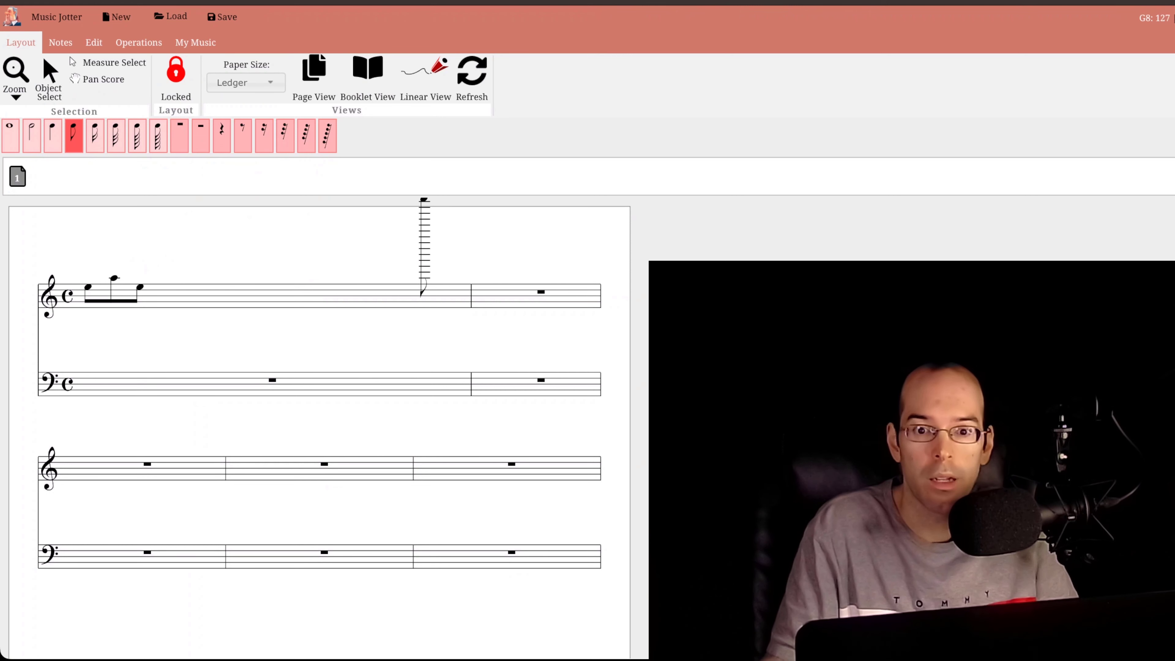
pyautogui.press('Escape')
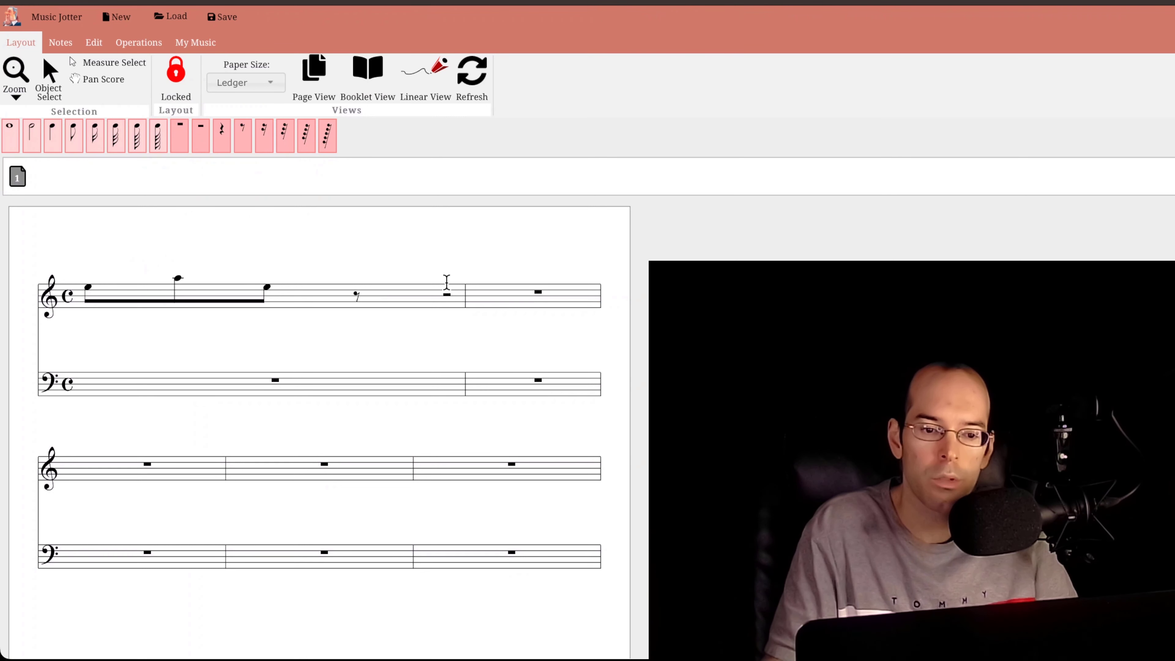
# - Undo the last eighth-note entry and delete the remaining notes of the first treble measure using Measure Select
pyautogui.hotkey('ctrl', 'z')
pyautogui.hotkey('ctrl', 'z')
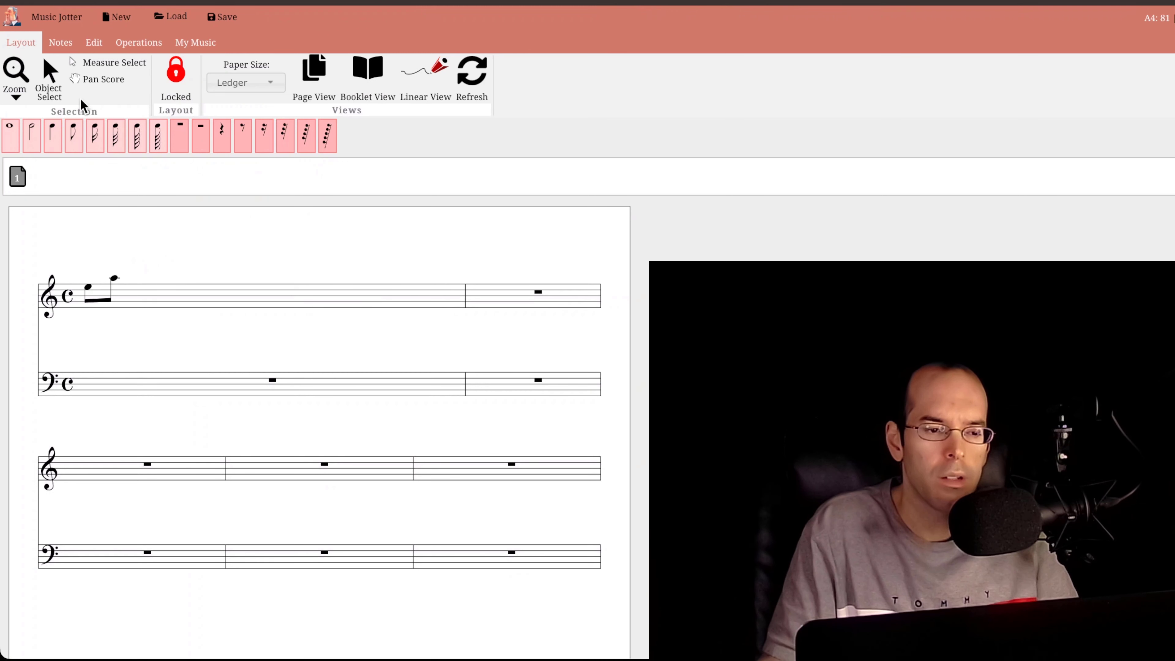
pyautogui.click(90, 65)
pyautogui.click(270, 303)
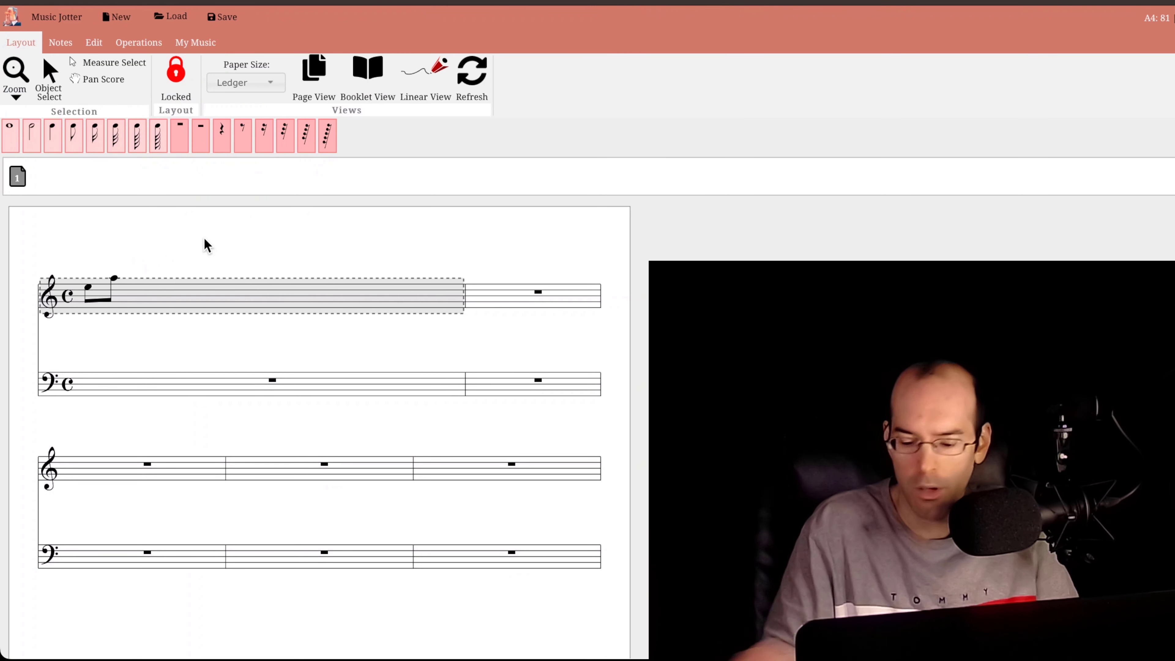
pyautogui.press('Delete')
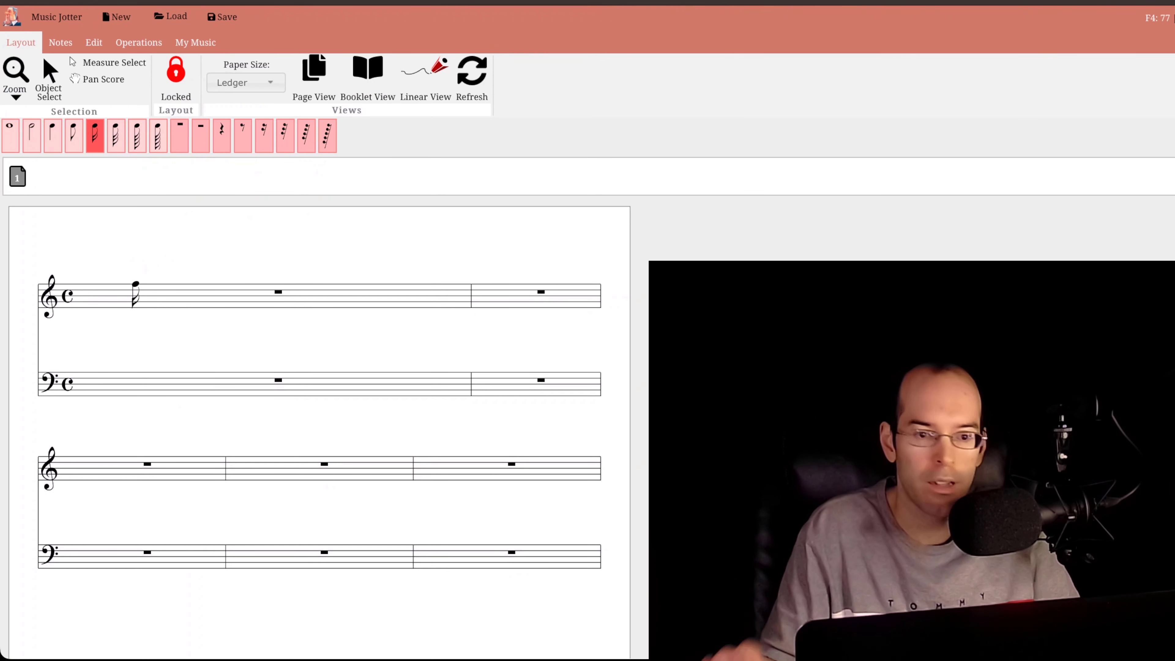
# - Enter sixteenth notes G4, F5, G4 and a chord of E4, E5 and B5 in the first treble measure
pyautogui.click(138, 284)
pyautogui.click(162, 263)
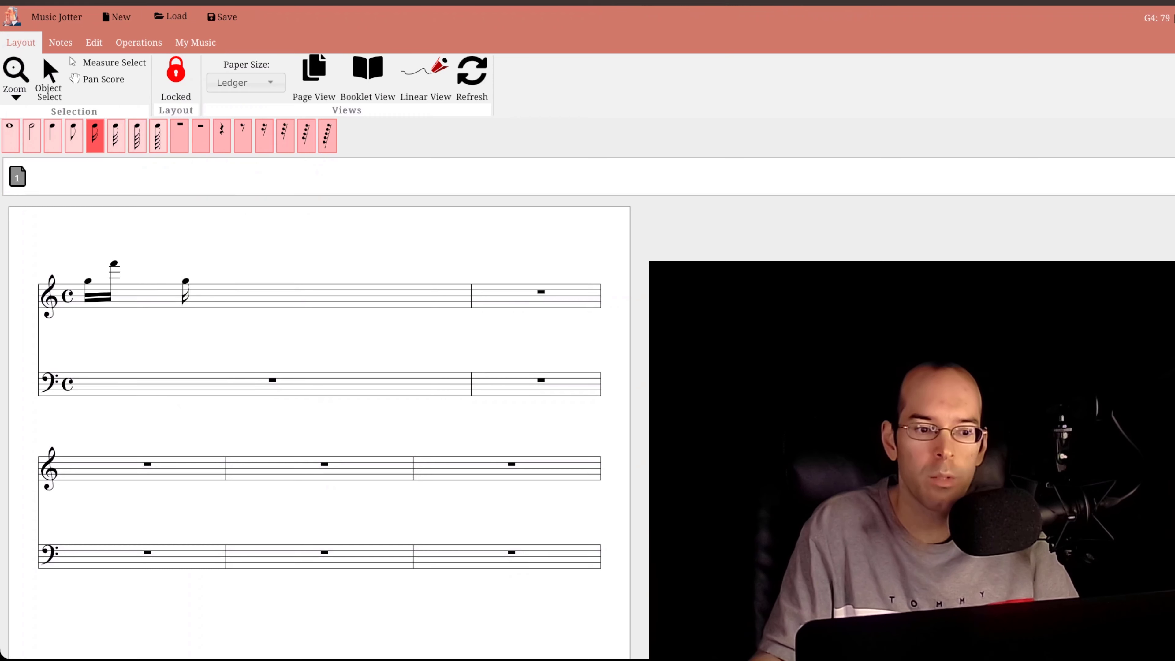
pyautogui.click(185, 281)
pyautogui.click(245, 286)
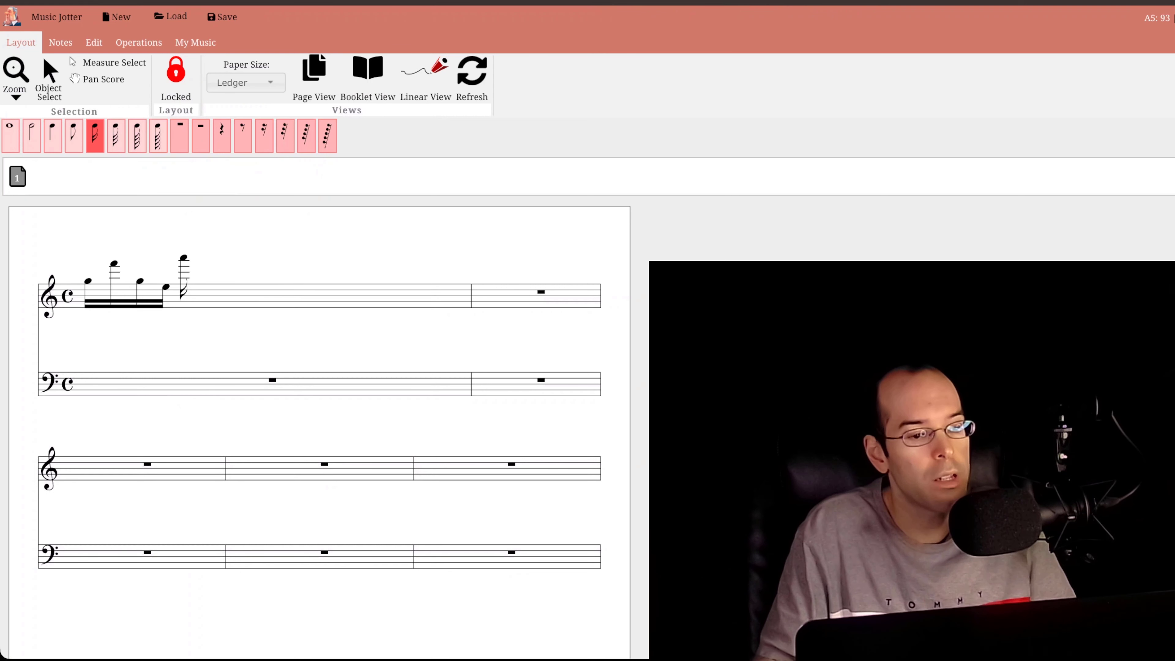
pyautogui.click(167, 254)
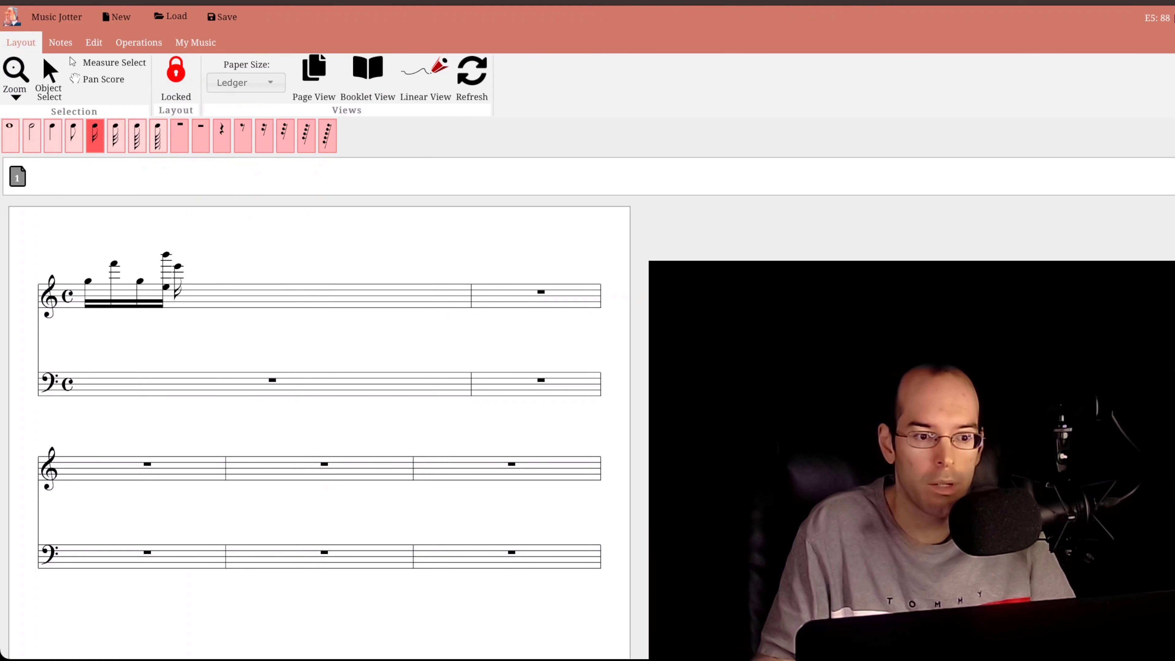
pyautogui.click(166, 265)
# - Add a second sixteenth-note group of A4, D4, C5 and E4 to the first treble measure
pyautogui.click(191, 278)
pyautogui.click(217, 289)
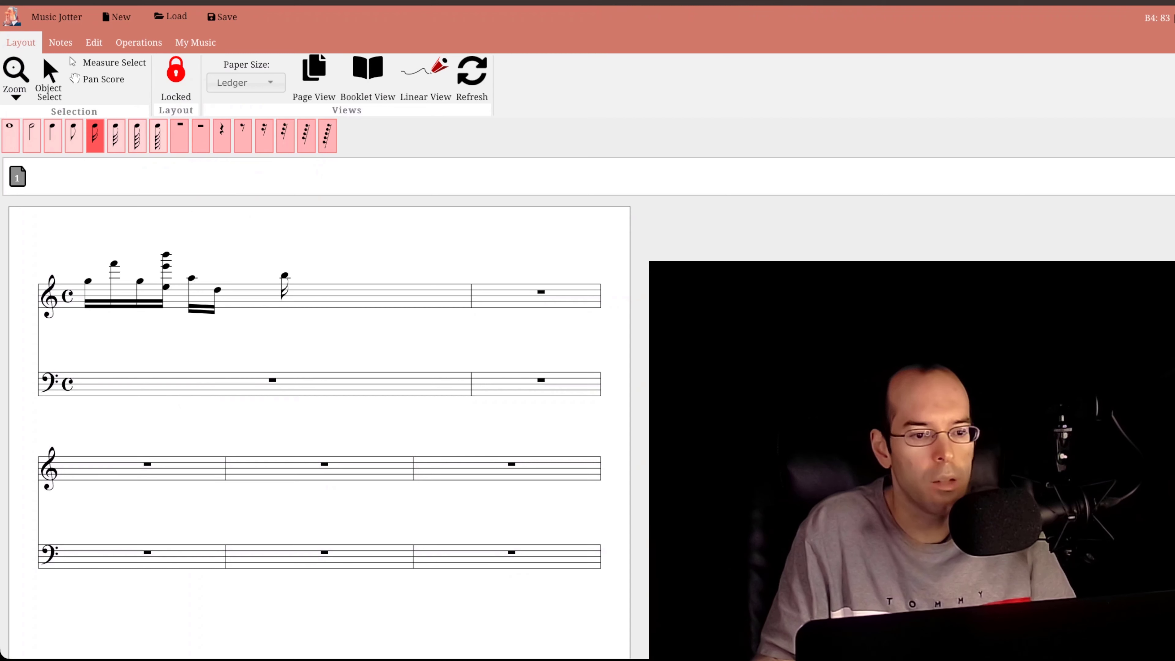
pyautogui.click(243, 272)
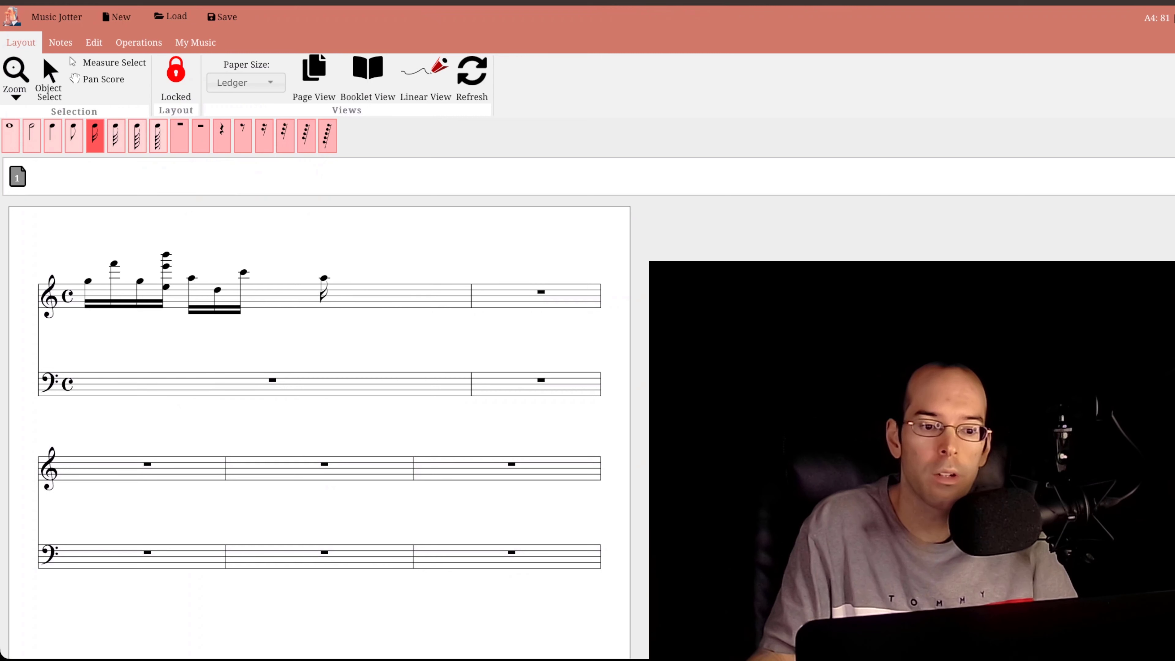
pyautogui.click(291, 288)
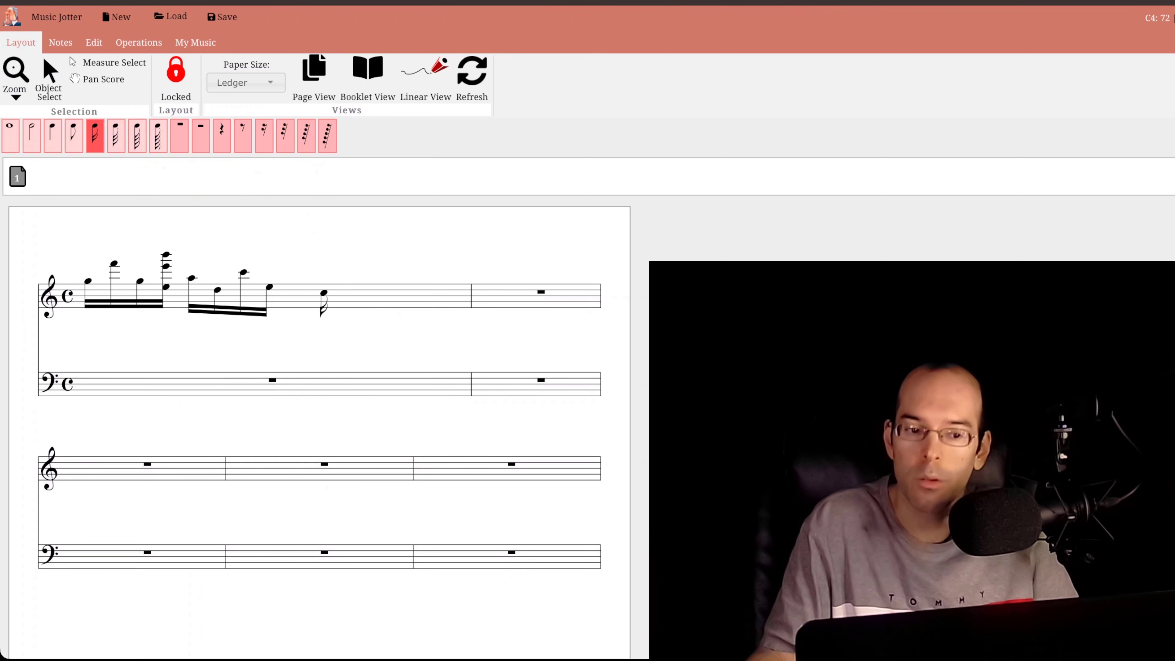
# - Add a third sixteenth-note group of C4, an E4–C5 chord and two B3 notes to the first treble measure
pyautogui.click(324, 292)
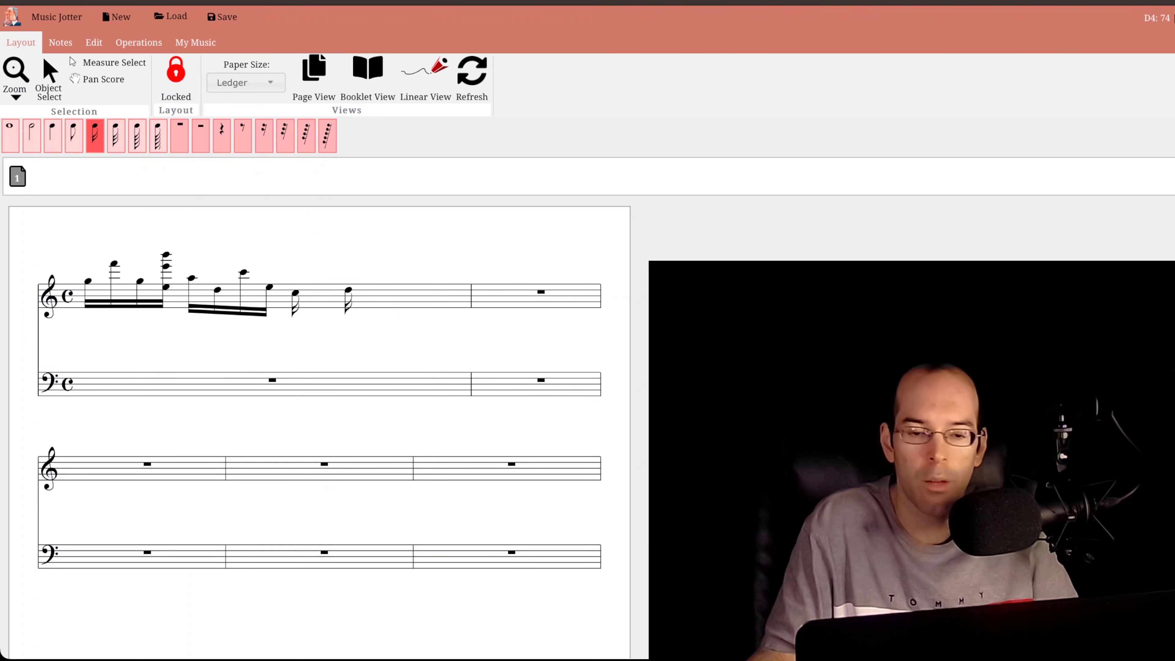
pyautogui.click(322, 273)
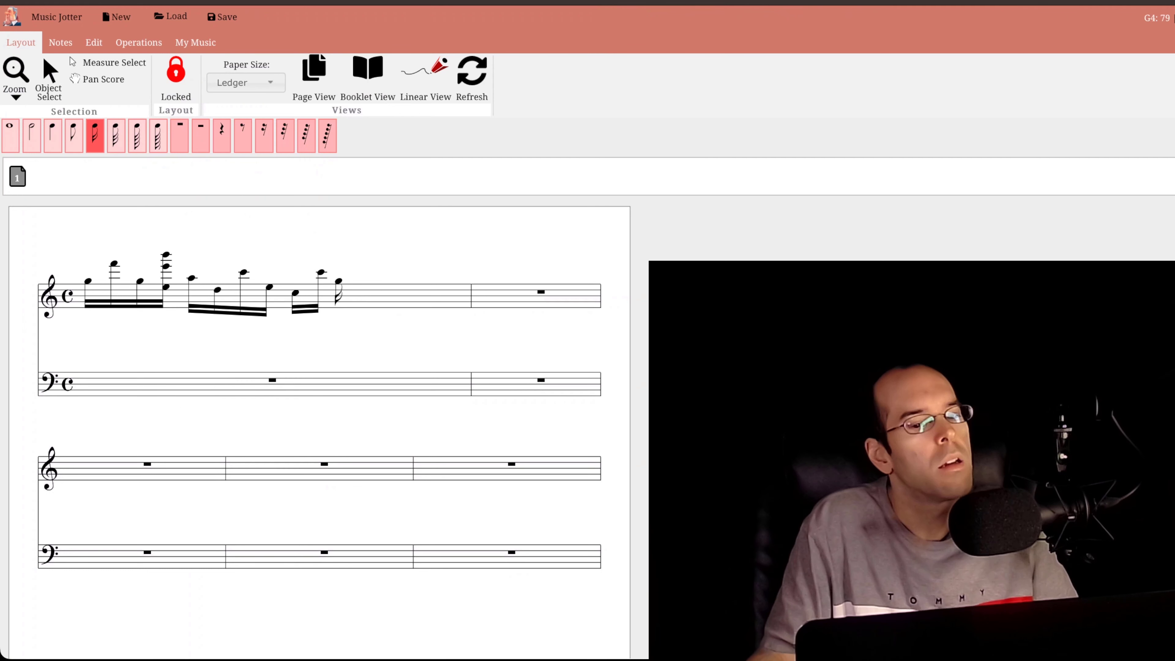
pyautogui.click(322, 288)
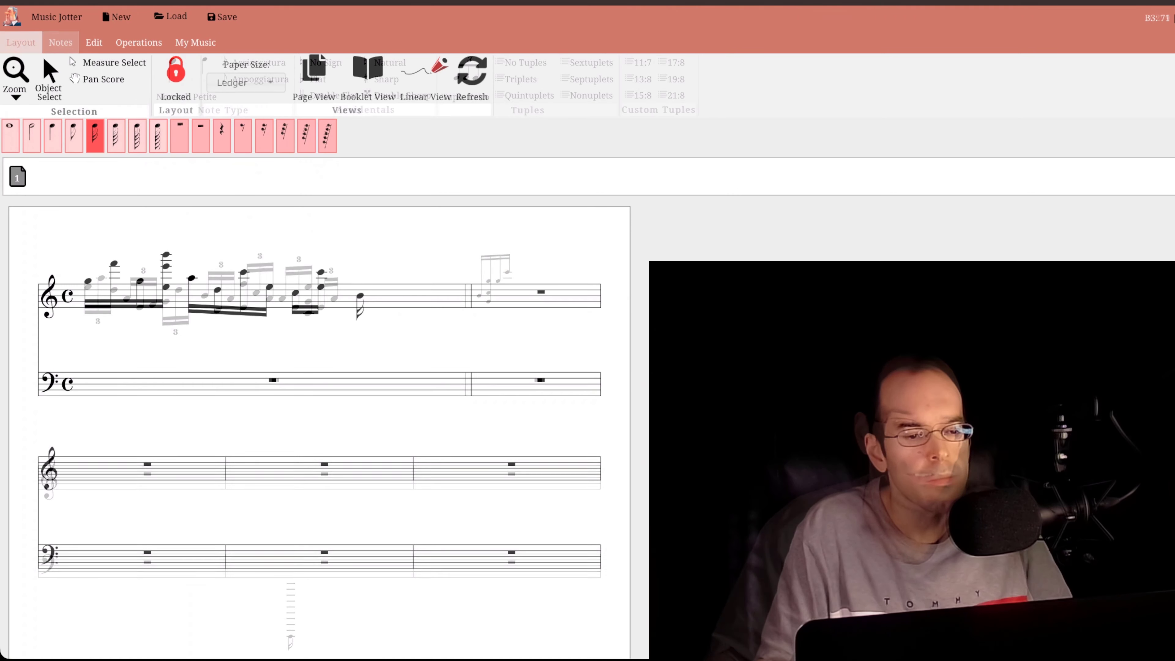
pyautogui.click(376, 298)
pyautogui.click(358, 284)
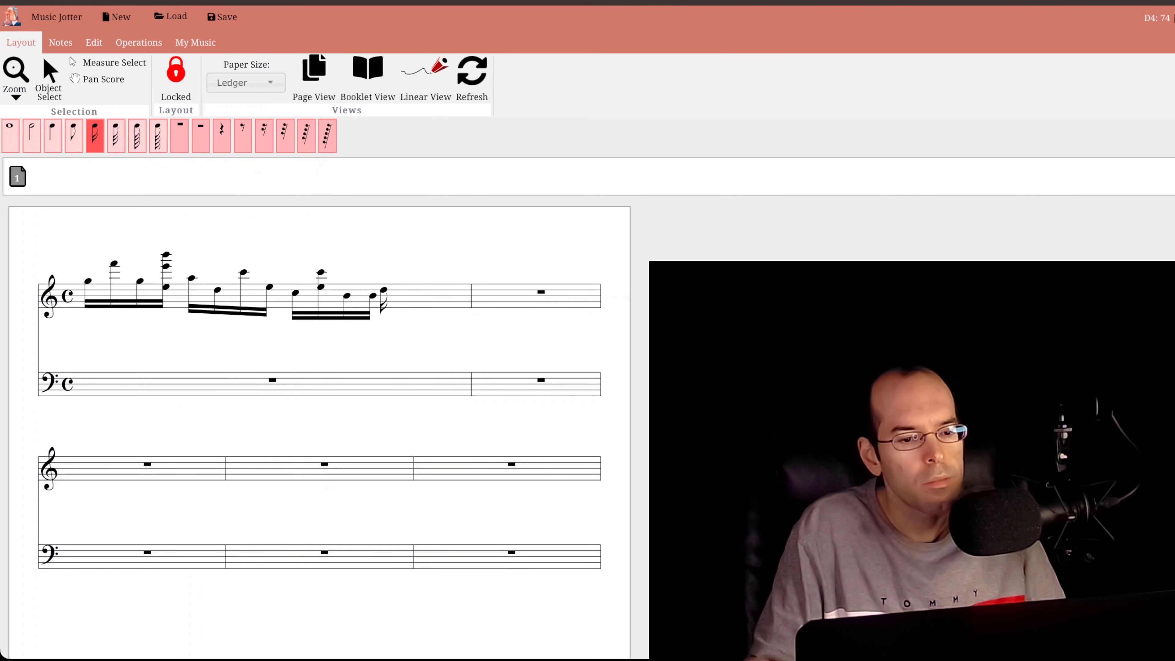
# - Delete all the sixteenth notes and chords in the first treble measure, working backwards
pyautogui.press('BackSpace')
pyautogui.press('BackSpace')
pyautogui.press('BackSpace')
pyautogui.press('BackSpace')
pyautogui.press('BackSpace')
pyautogui.press('BackSpace')
pyautogui.press('BackSpace')
pyautogui.press('BackSpace')
pyautogui.press('BackSpace')
pyautogui.press('BackSpace')
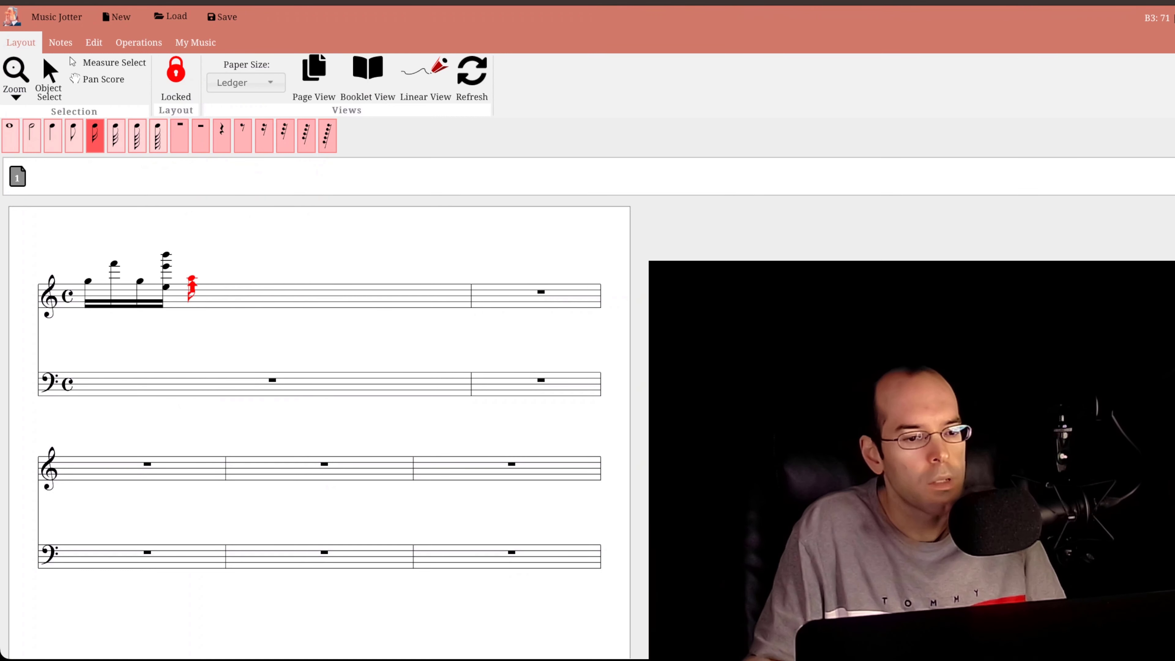
pyautogui.press('BackSpace')
pyautogui.press('BackSpace')
pyautogui.press('BackSpace')
pyautogui.press('BackSpace')
pyautogui.press('BackSpace')
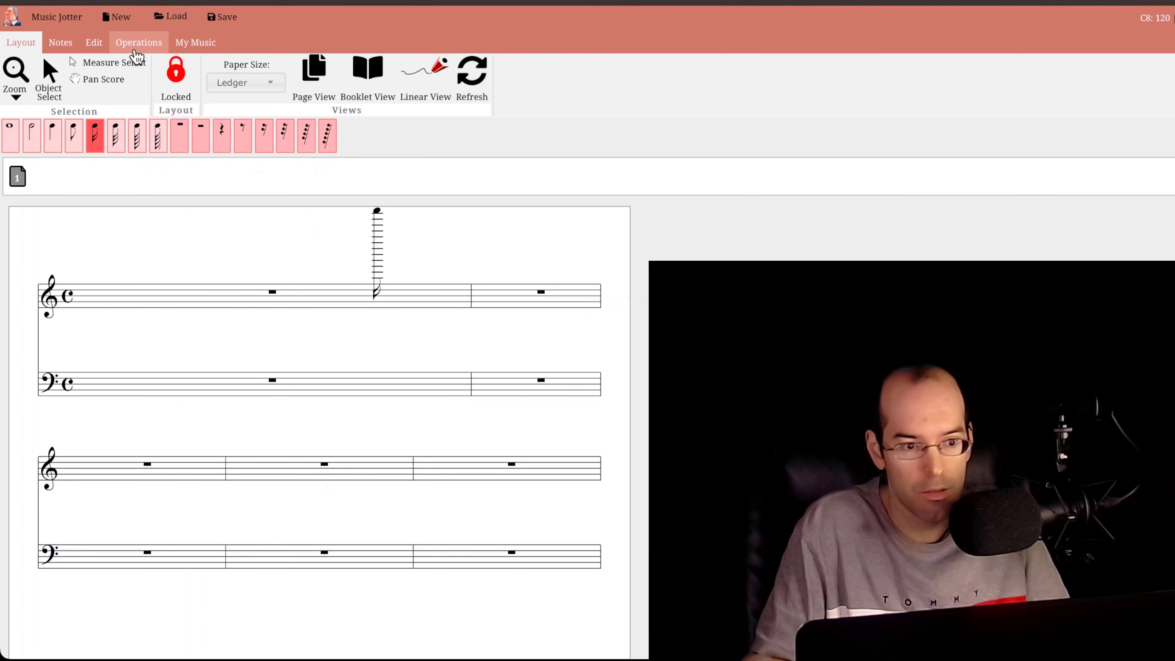
# - Enter sixteenth-note appoggiaturas D4, G4, B4, D5 and F5 at the start of the first treble measure
pyautogui.click(77, 47)
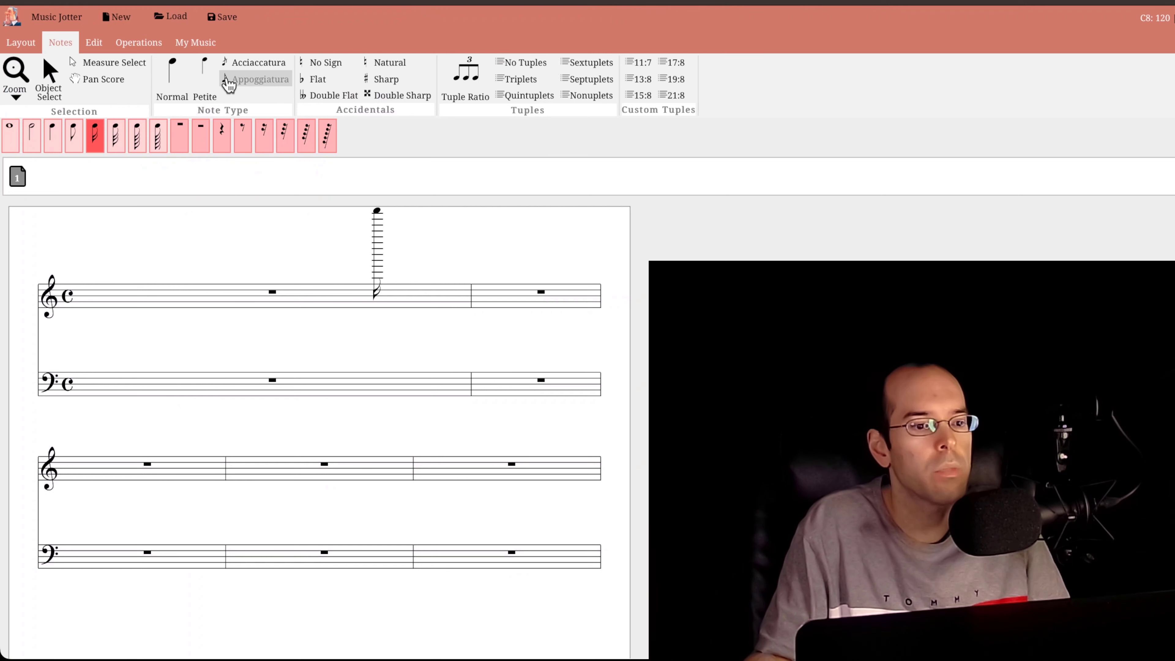
pyautogui.click(253, 86)
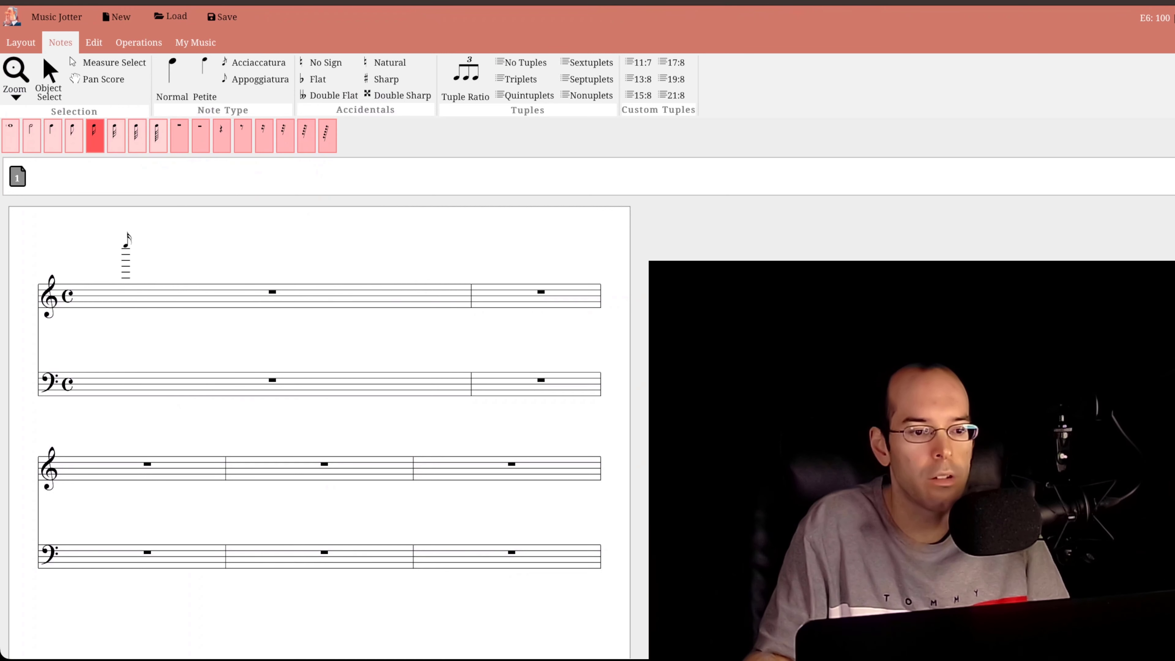
pyautogui.click(106, 282)
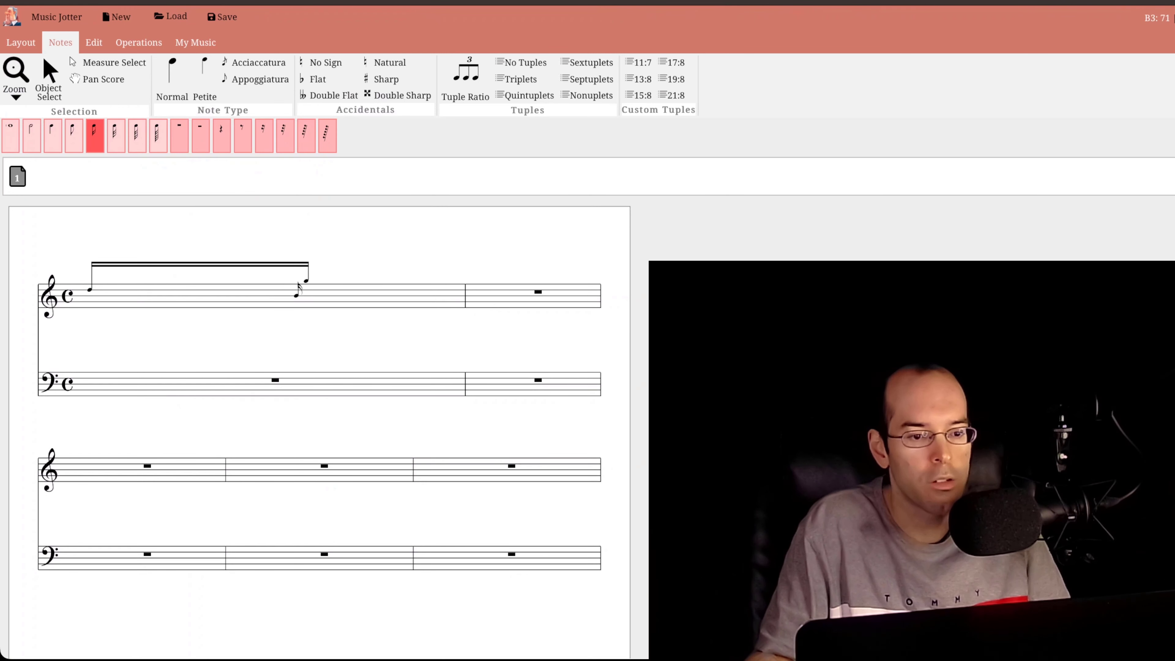
pyautogui.click(326, 272)
pyautogui.click(303, 268)
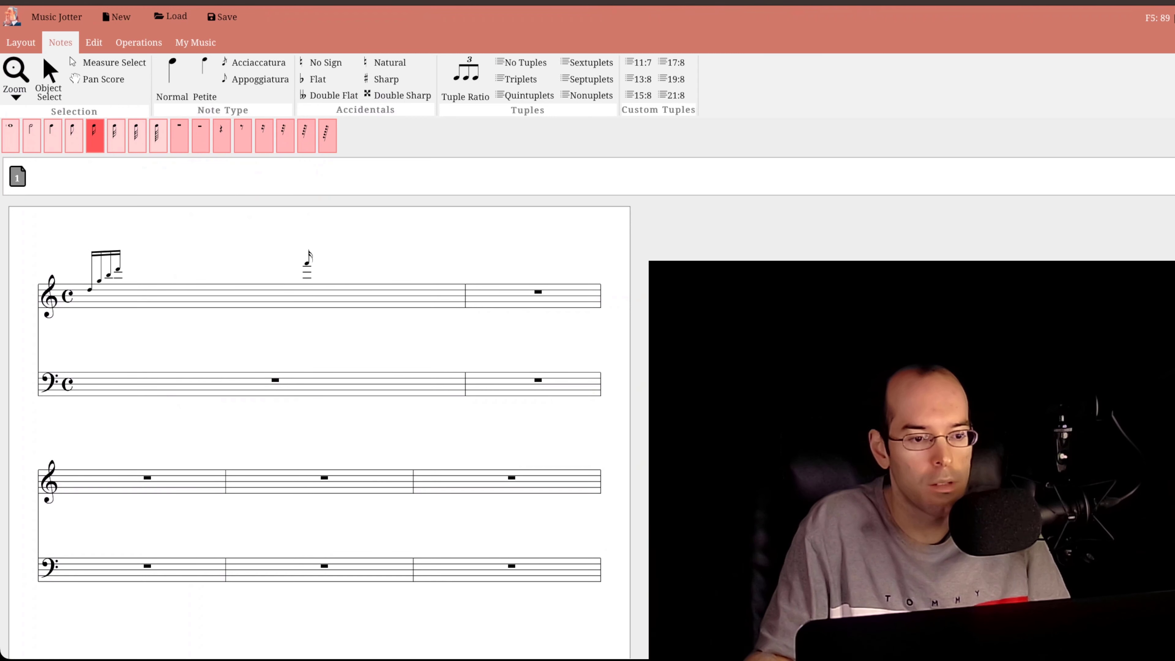
pyautogui.click(305, 262)
# - Extend the beamed appoggiatura group with C5, E4, D4, F4 and B4
pyautogui.click(304, 272)
pyautogui.click(305, 285)
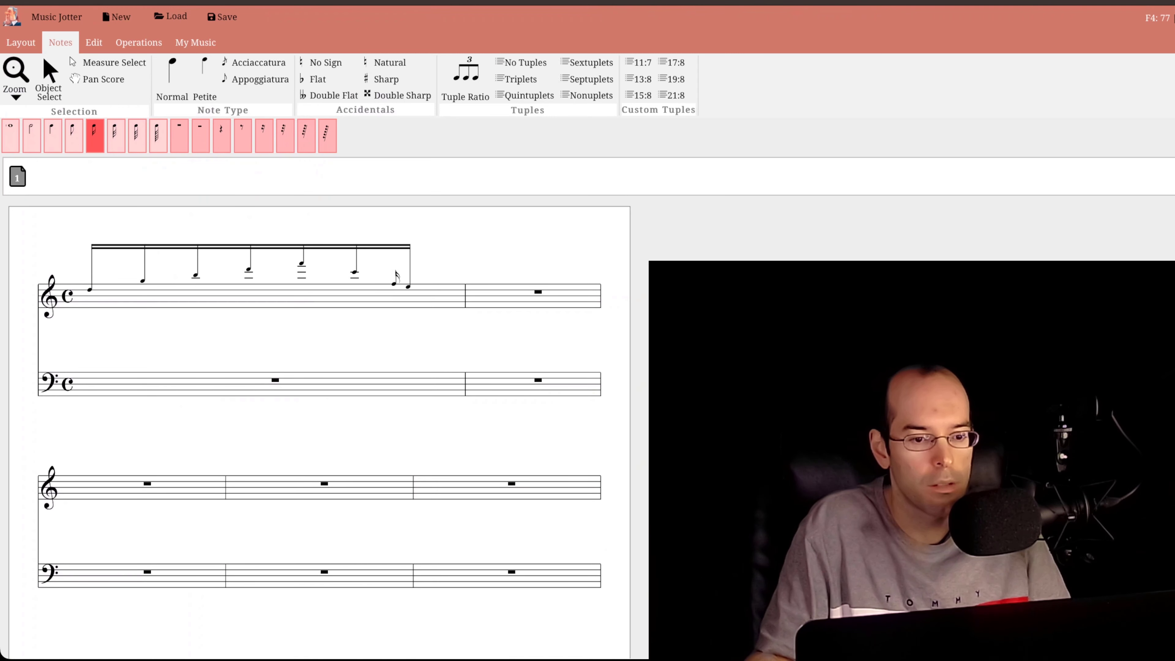
pyautogui.click(412, 290)
pyautogui.click(435, 280)
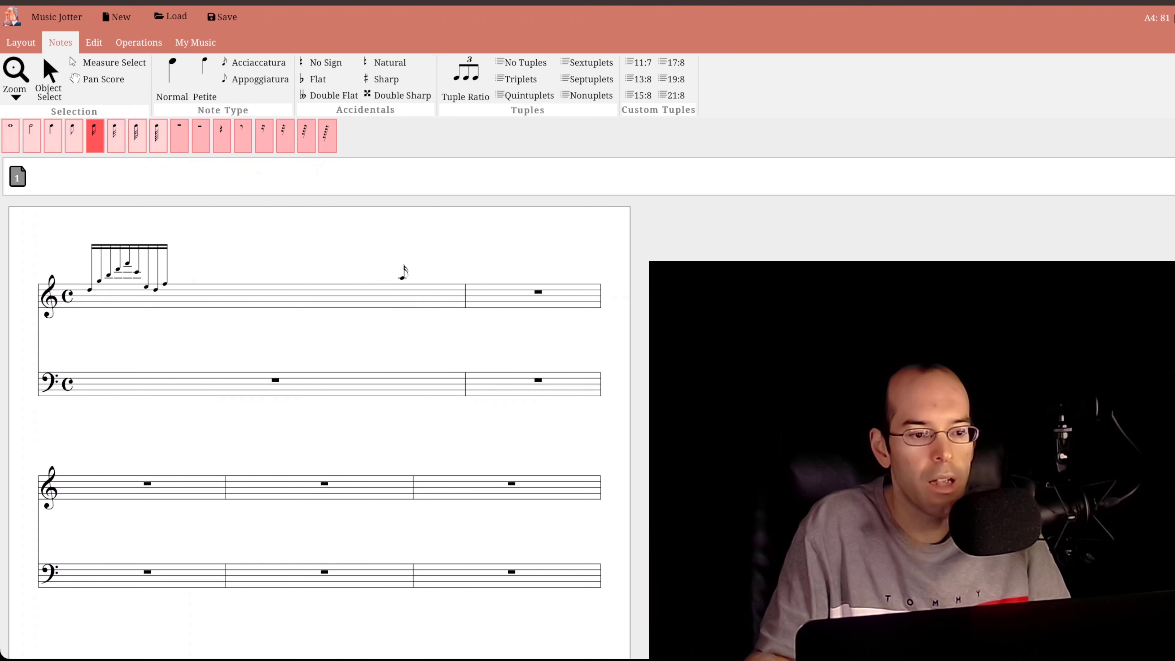
pyautogui.click(368, 273)
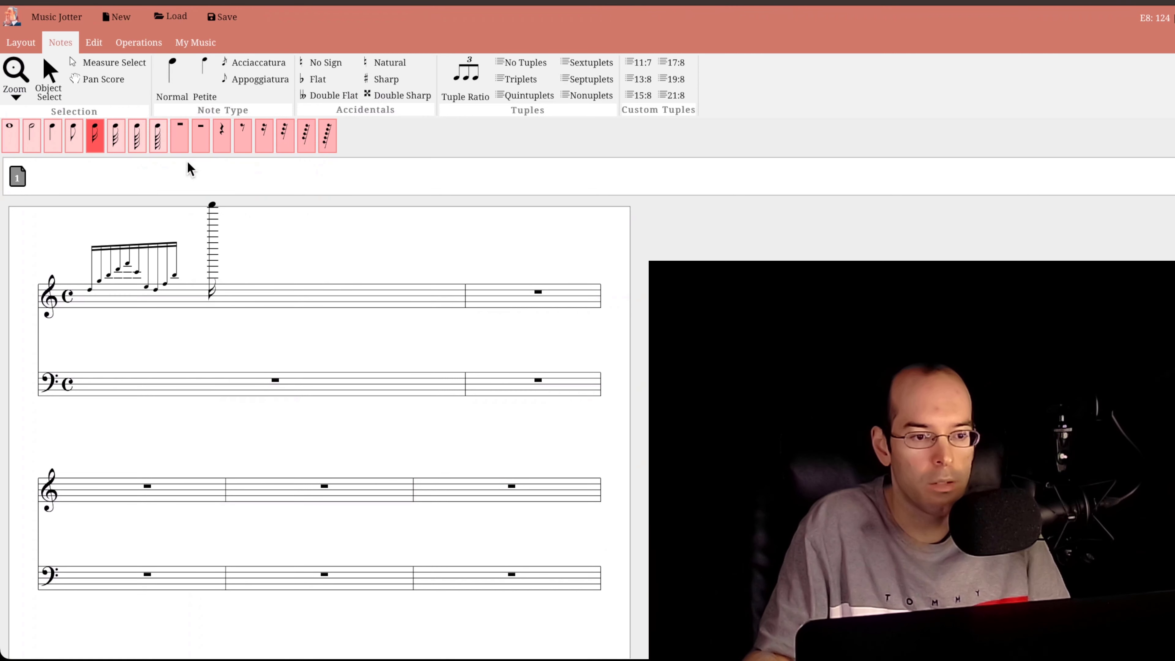
# - Enter normal quarter notes A4, E4, F4 and B4 after the appoggiatura group in the first treble measure
pyautogui.click(53, 135)
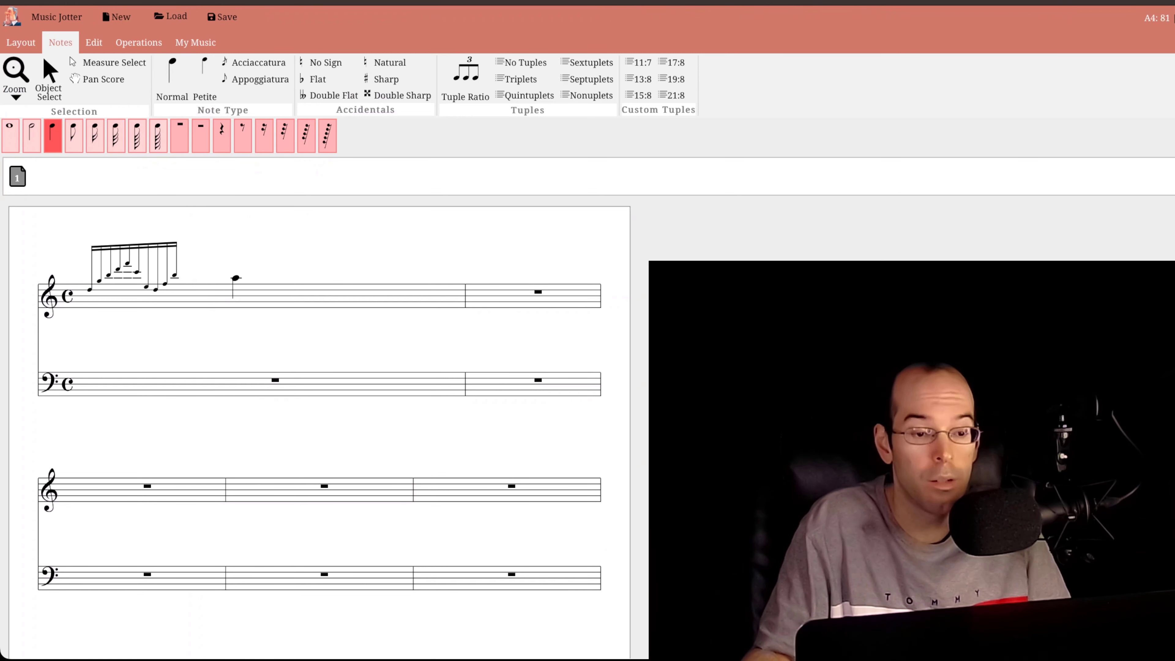
pyautogui.click(215, 278)
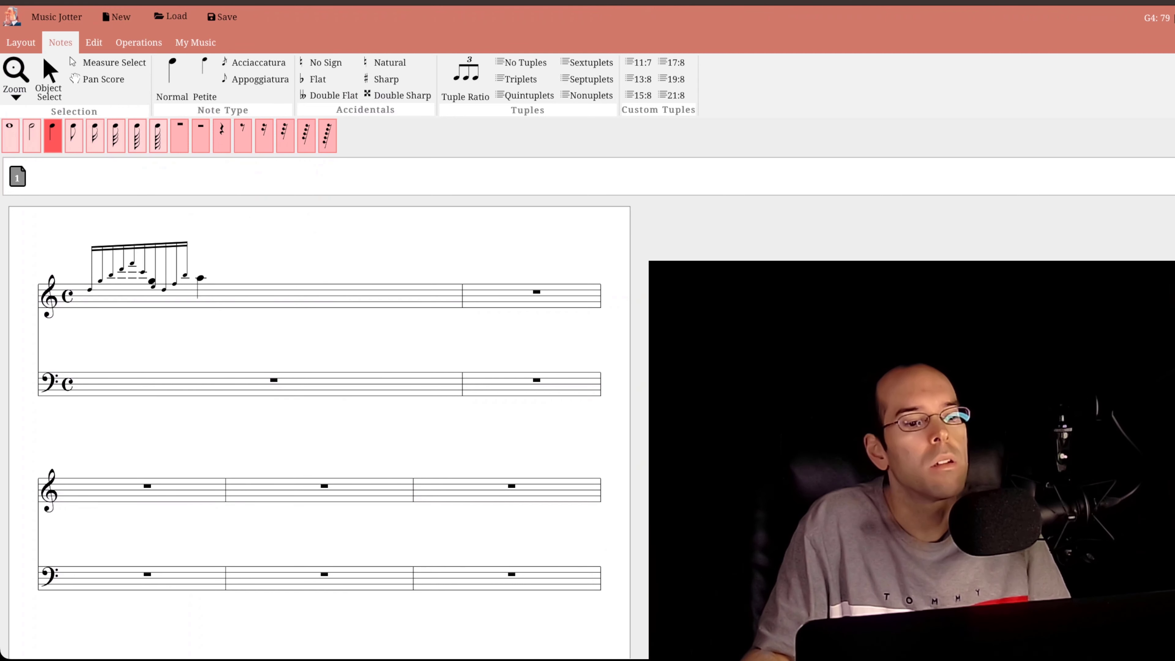
pyautogui.click(200, 276)
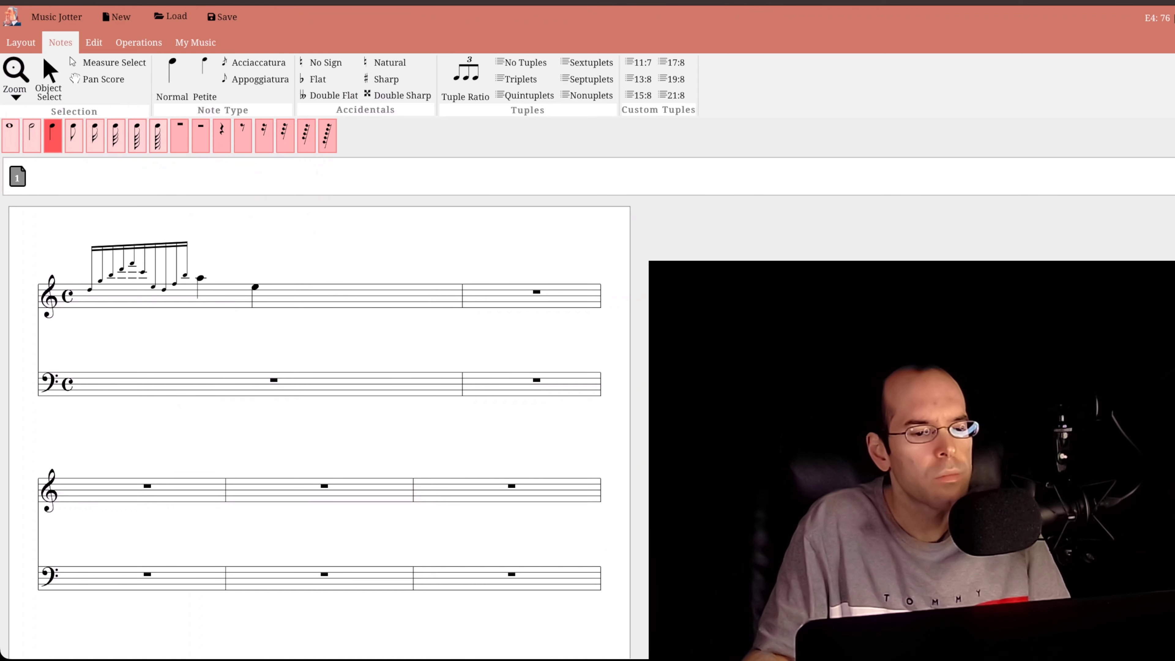
pyautogui.click(255, 286)
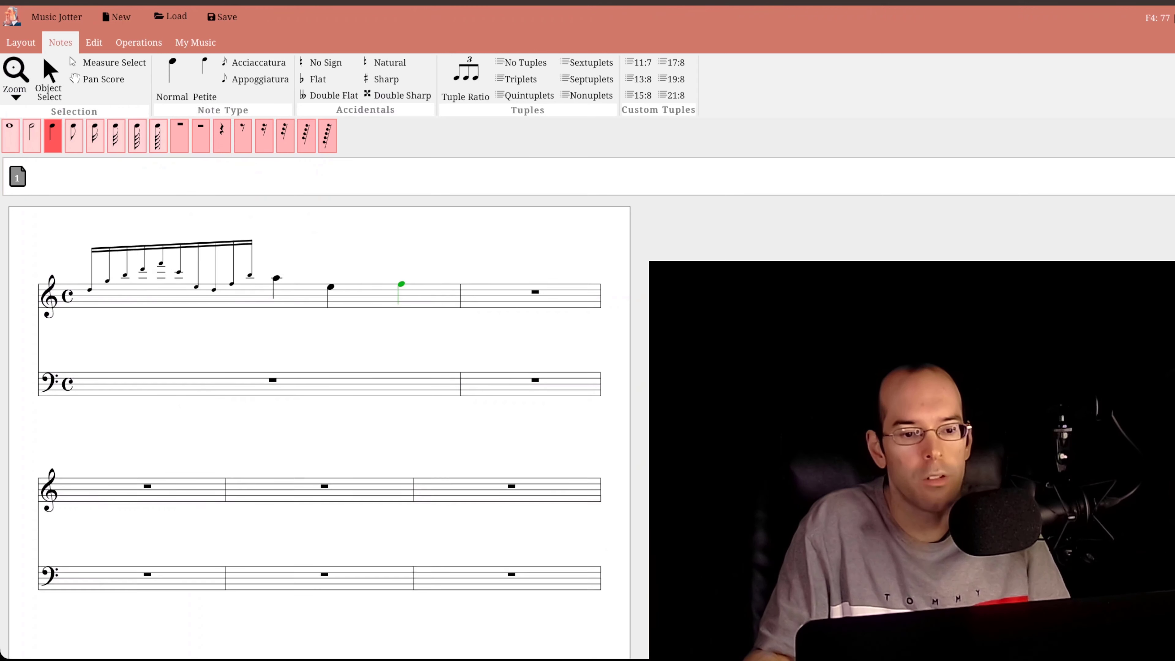
pyautogui.click(413, 277)
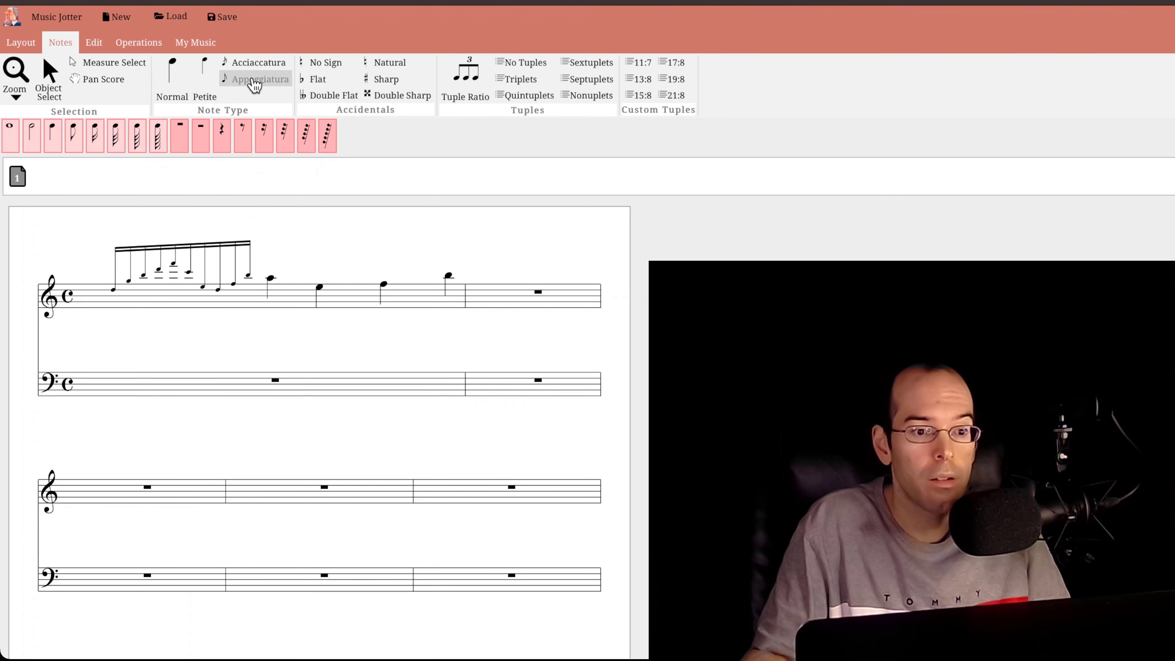
# - Insert a beamed group of sixteenth grace notes B3, E4, E4, A3 and C4 before the F4 quarter note in the first treble measure
pyautogui.click(258, 63)
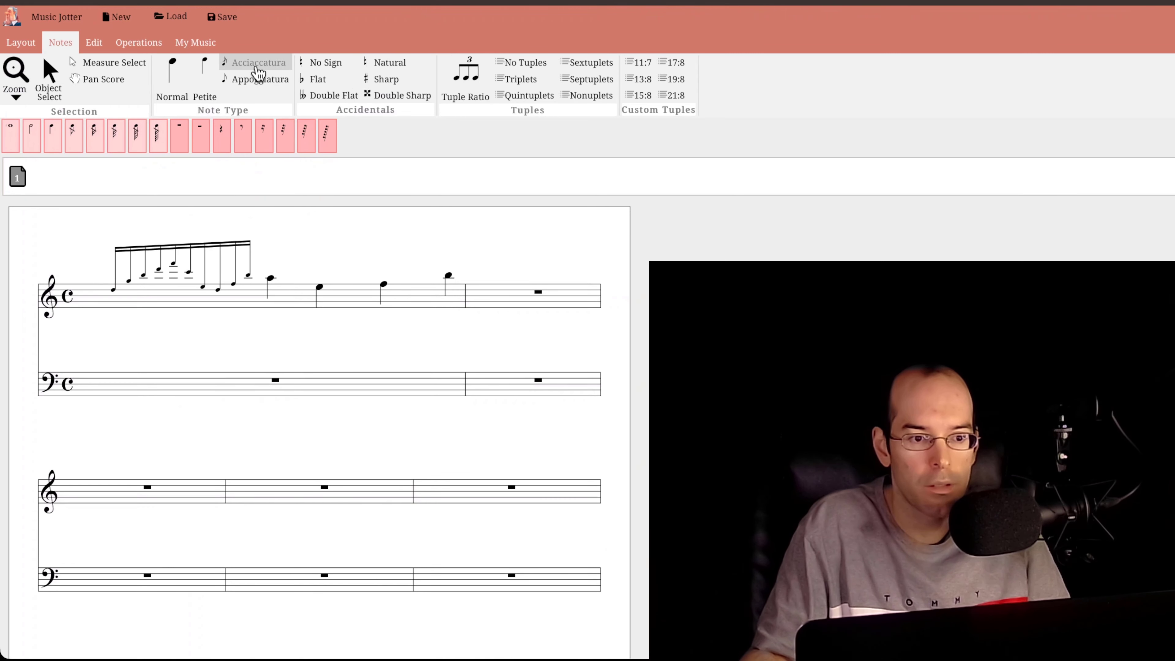
pyautogui.click(95, 135)
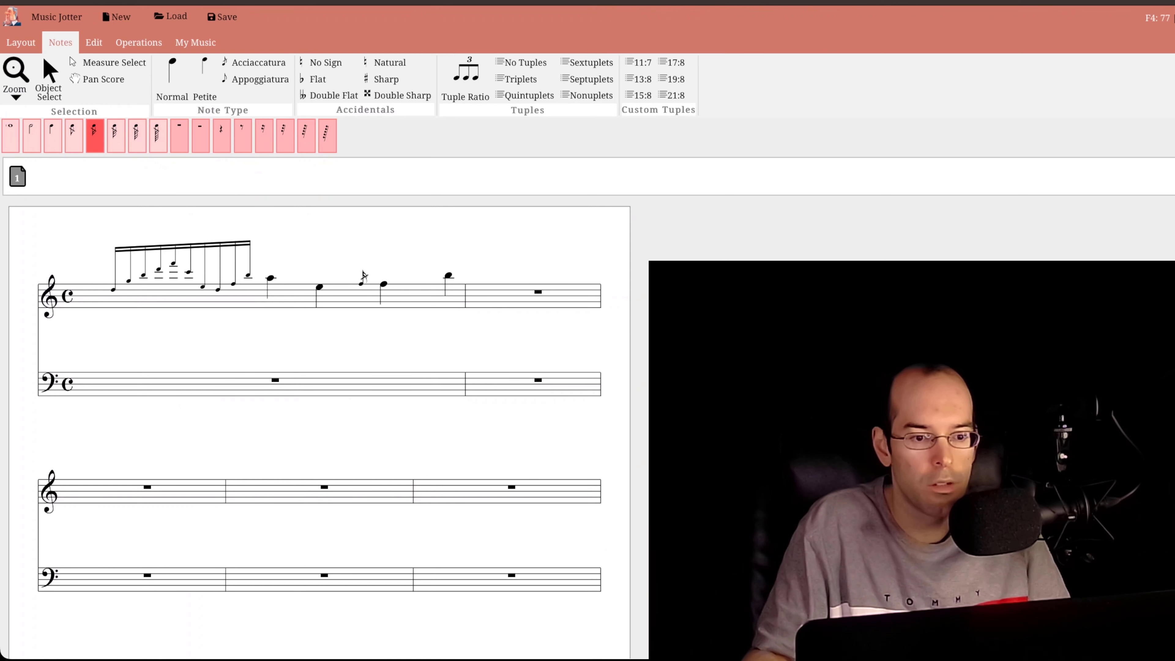
pyautogui.click(349, 287)
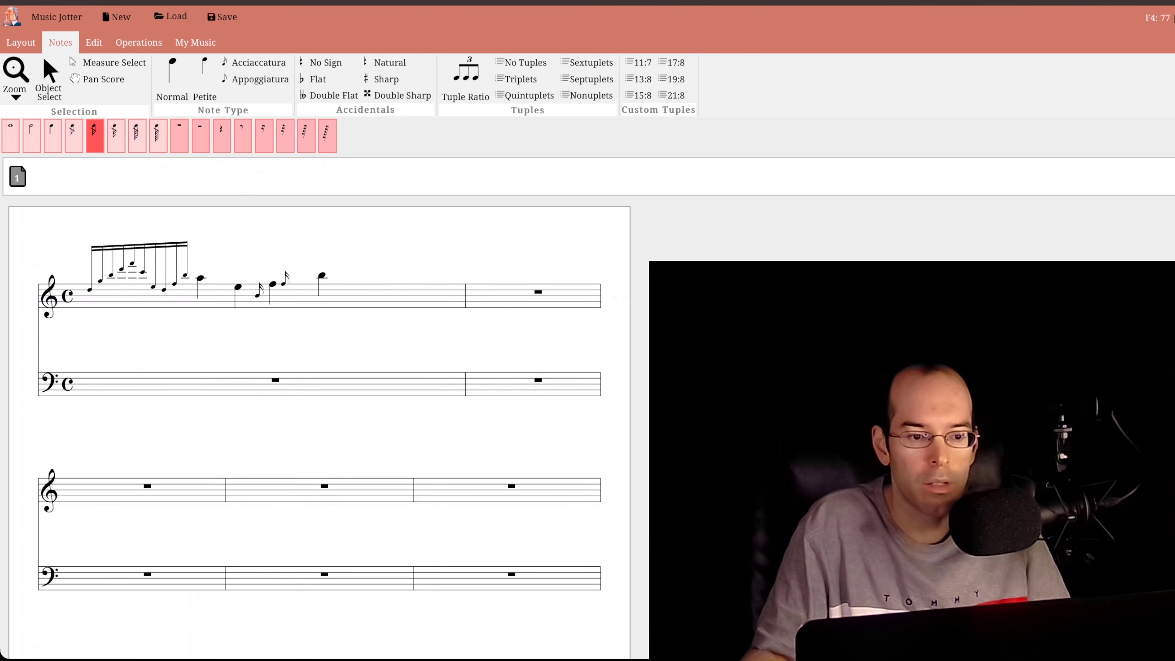
pyautogui.click(252, 285)
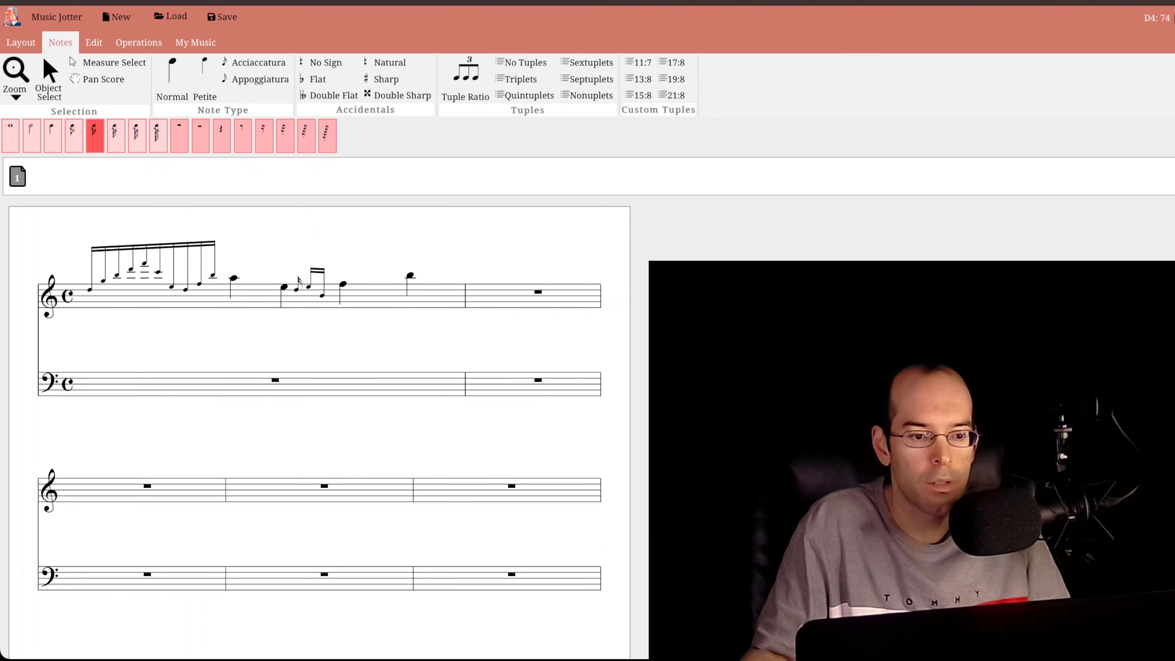
pyautogui.click(296, 288)
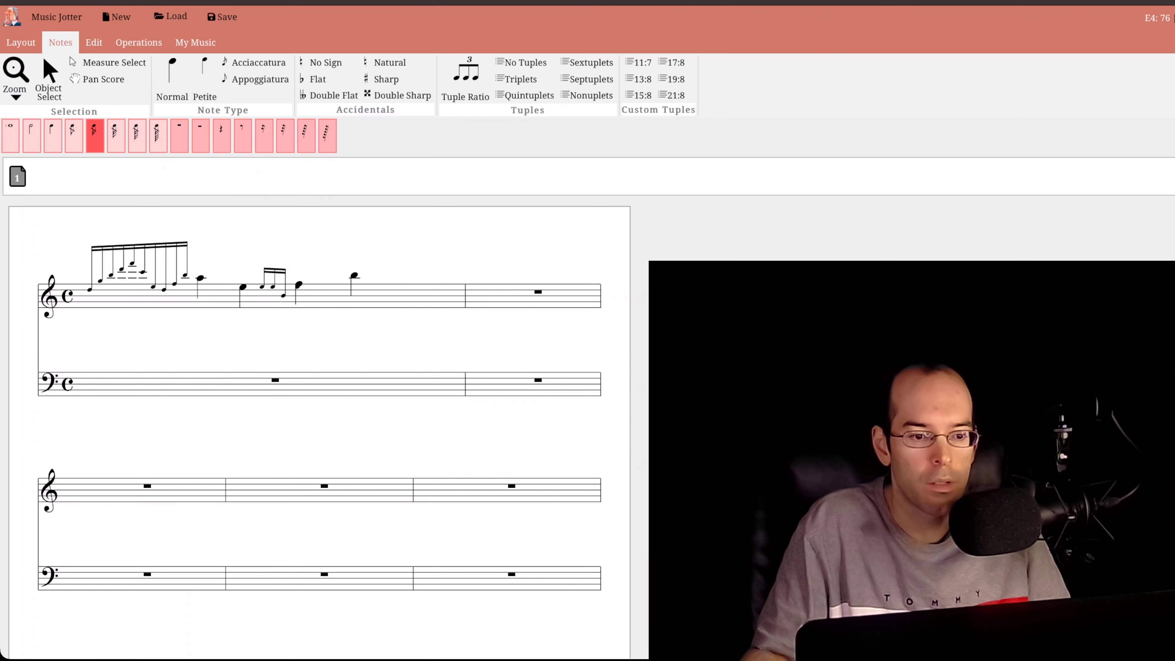
pyautogui.click(284, 298)
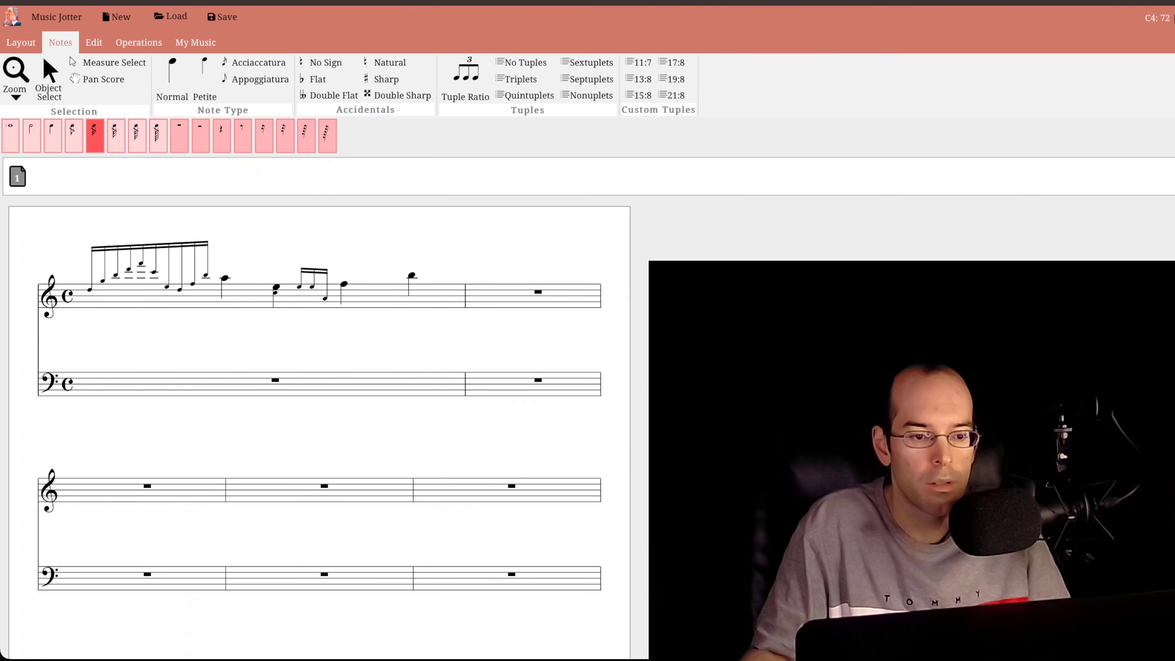
pyautogui.click(284, 295)
pyautogui.click(305, 293)
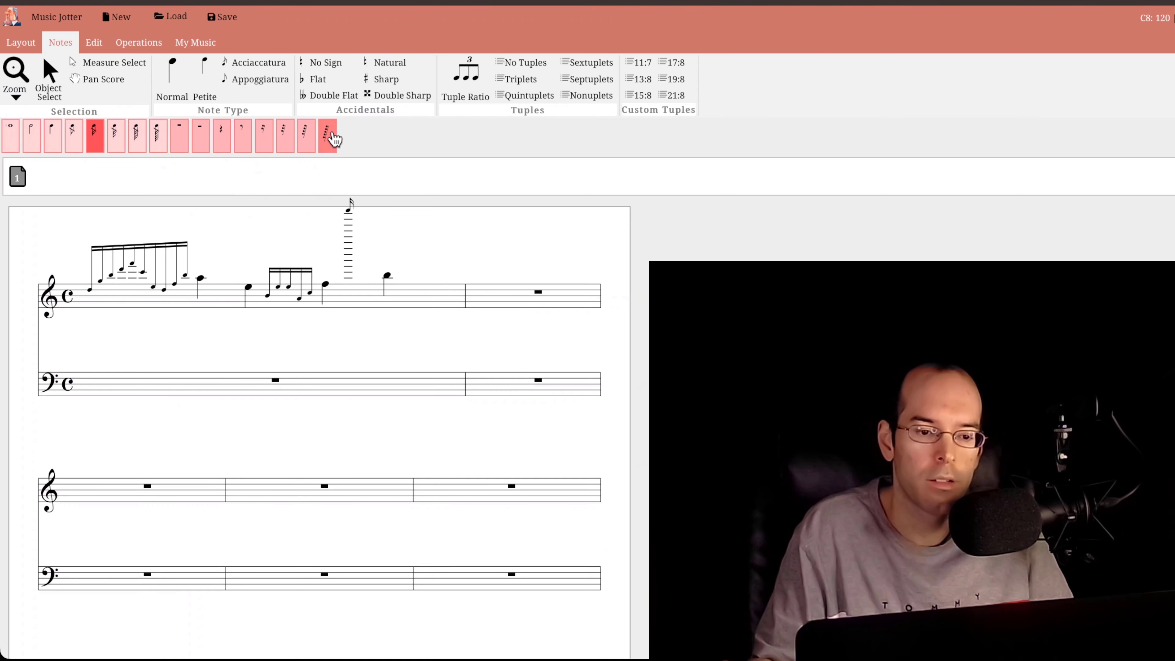
# - Insert sixteenth grace notes C5, C5 and B4 before the first treble measure's last quarter note, adding F4 and D4 as chord tones
pyautogui.click(363, 272)
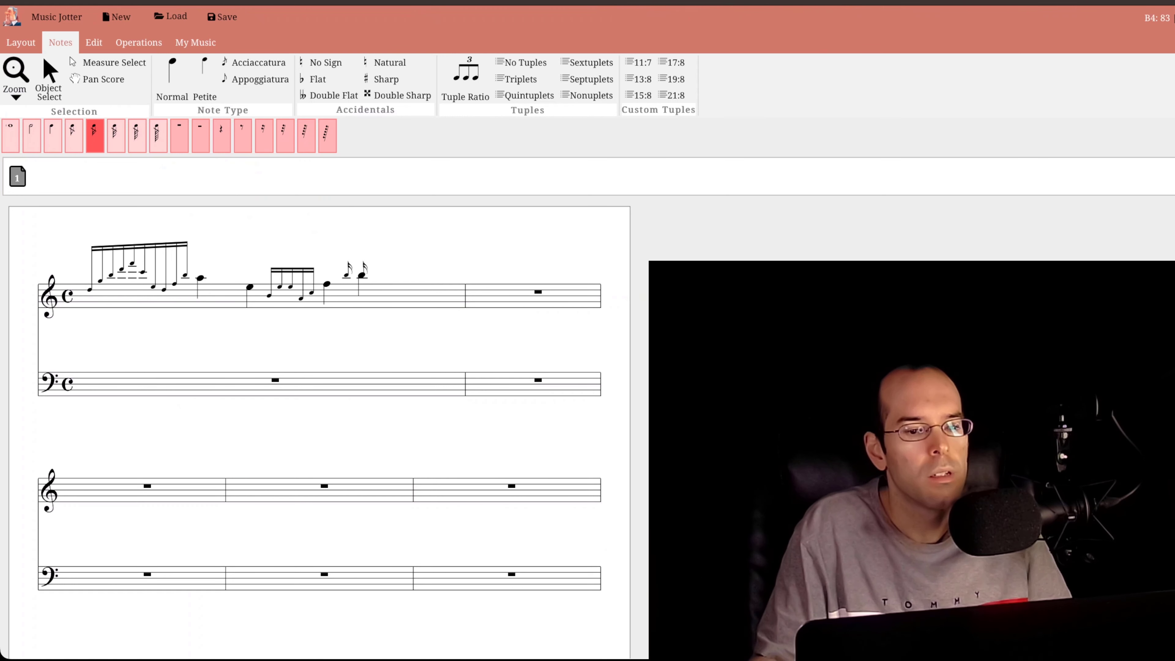
pyautogui.click(343, 272)
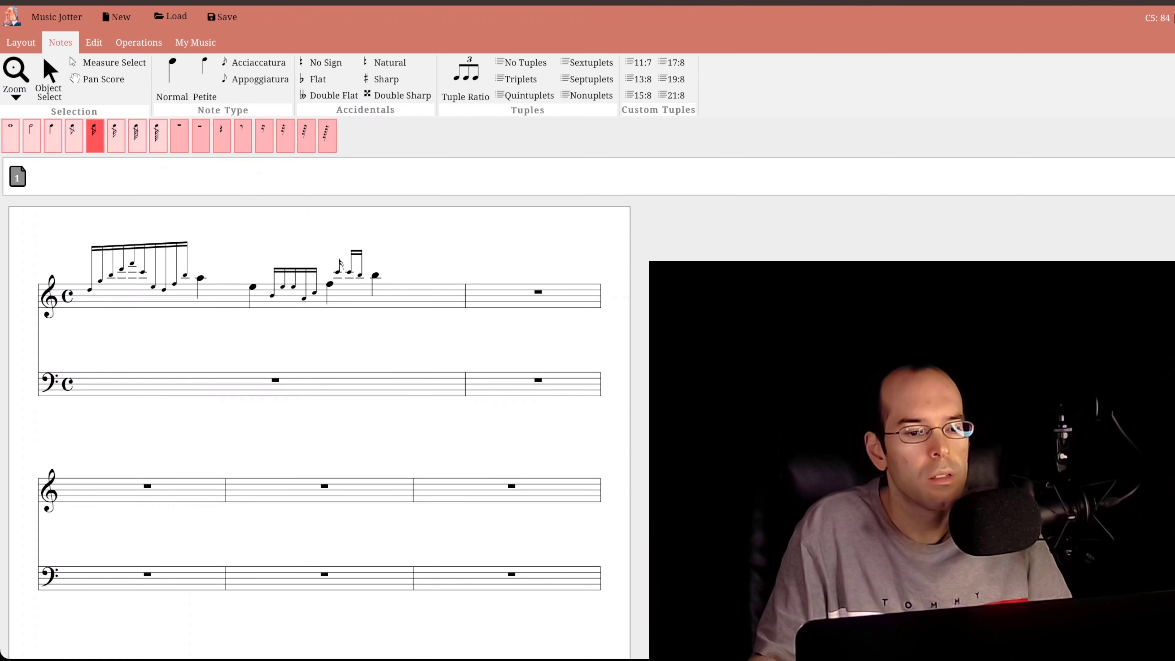
pyautogui.click(343, 272)
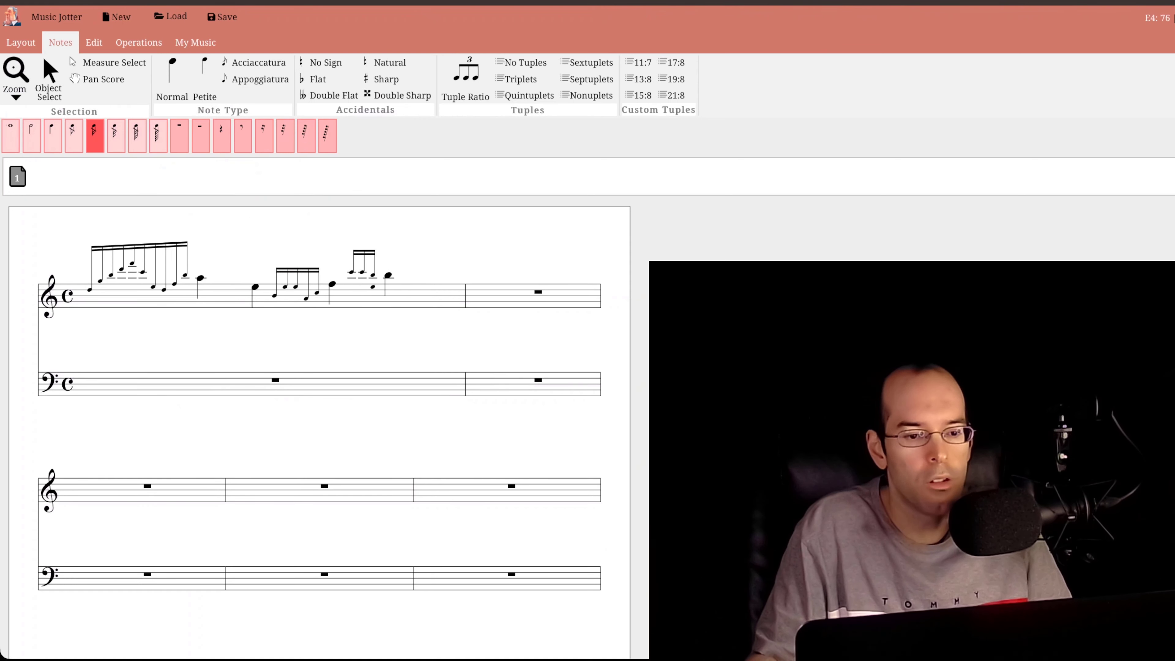
pyautogui.click(373, 290)
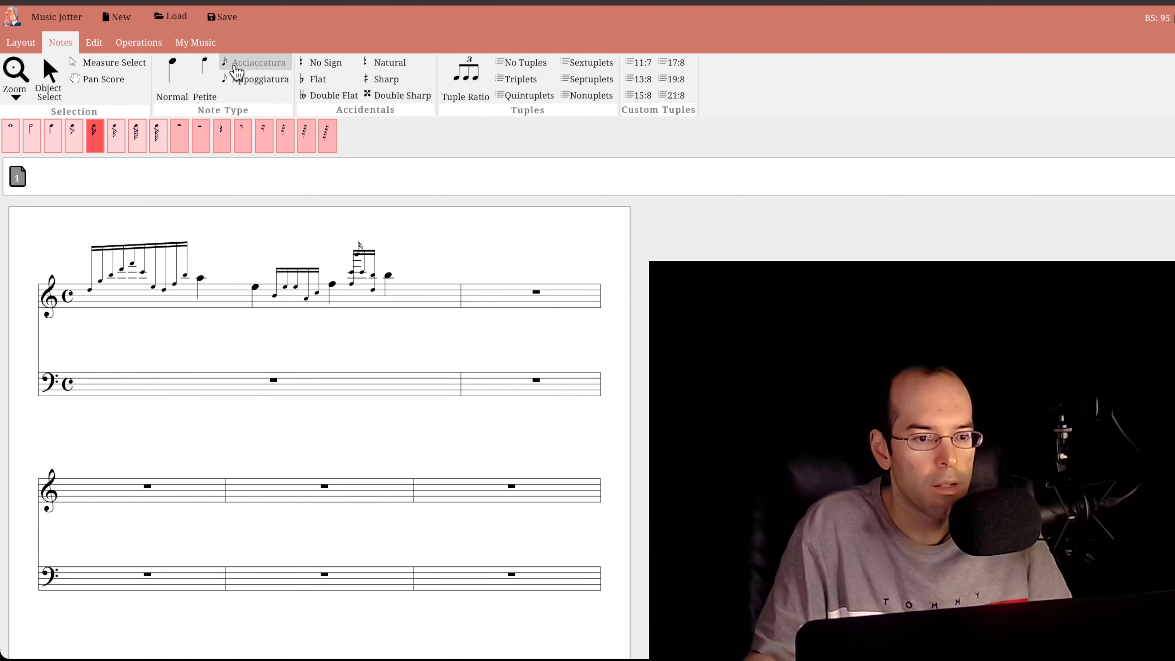
# - Enter sixteenth-note acciaccaturas D4, F4, A4 and D5 at the start of the second treble measure
pyautogui.click(504, 279)
pyautogui.click(509, 273)
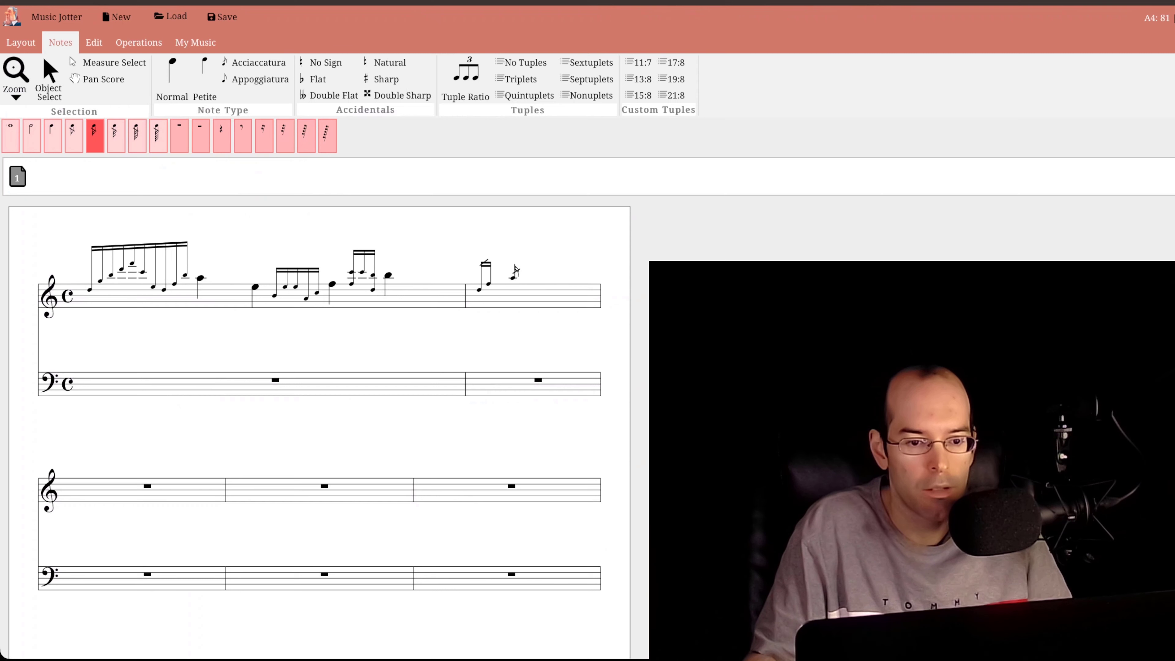
pyautogui.click(514, 267)
pyautogui.click(520, 257)
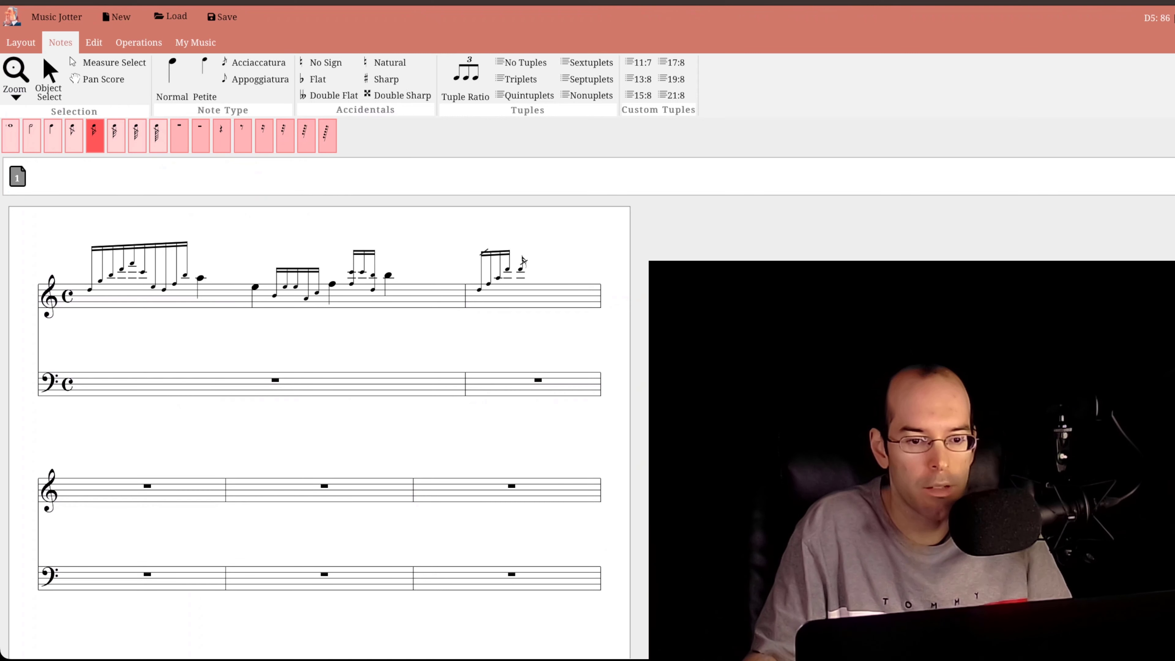
# - Enter normal quarter notes E4, E3, A3 and D4 after the acciaccatura group in the second treble measure
pyautogui.click(172, 79)
pyautogui.click(52, 134)
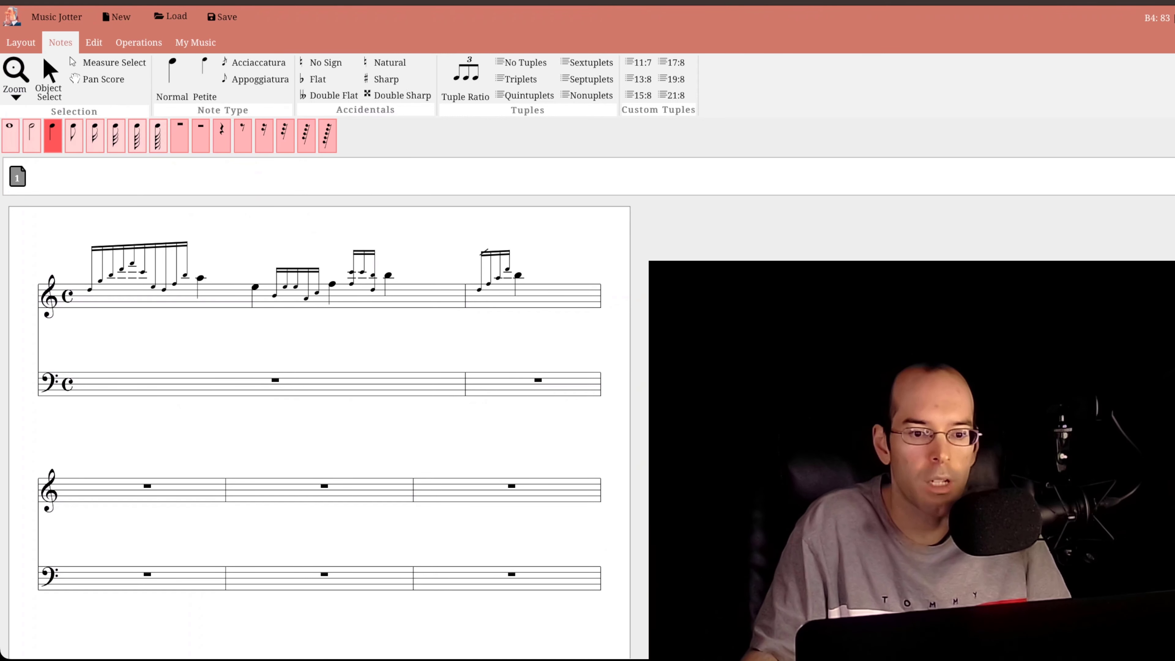
pyautogui.click(523, 287)
pyautogui.click(554, 292)
pyautogui.click(550, 307)
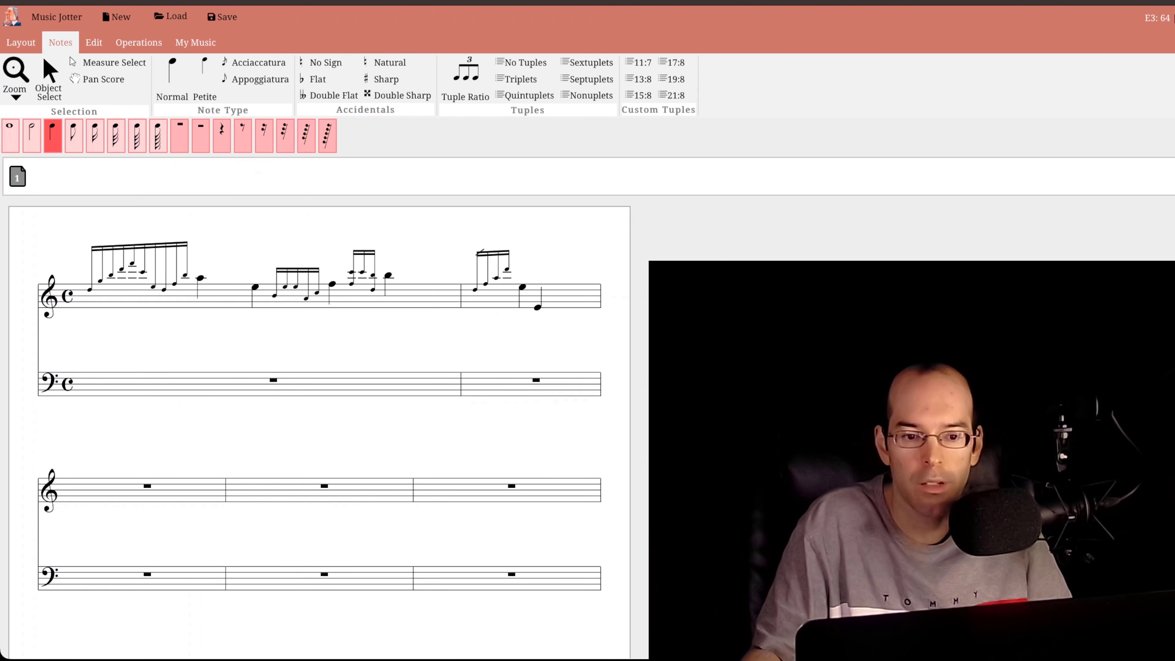
pyautogui.click(571, 298)
pyautogui.click(585, 290)
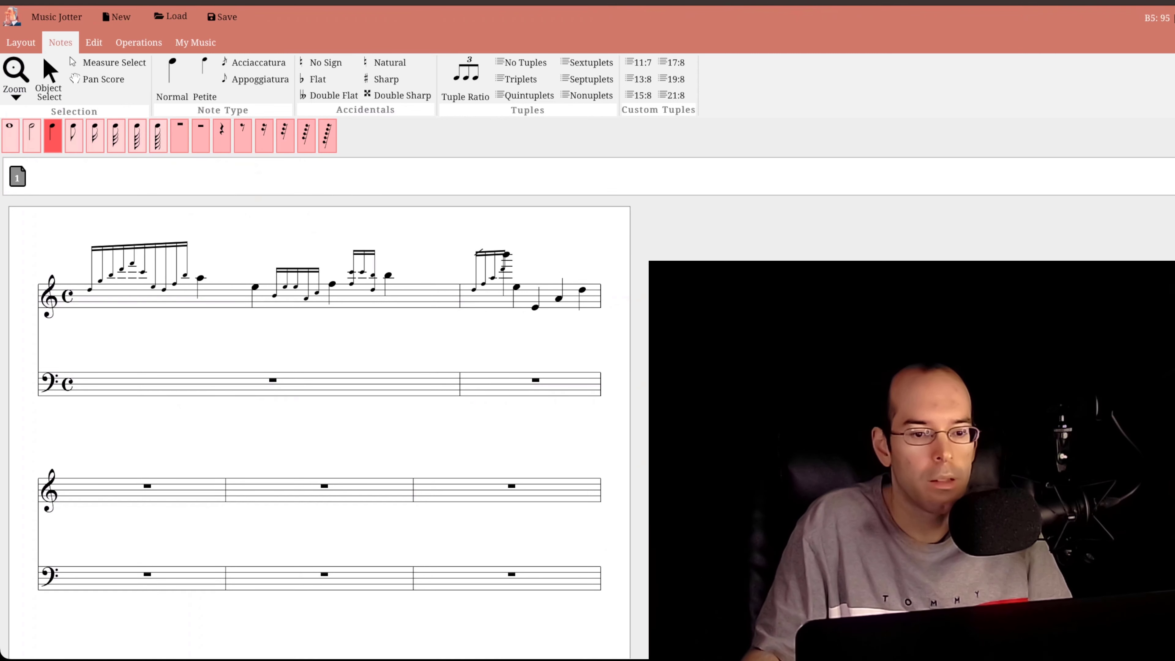
# - Insert sixteenth-note acciaccaturas G3, B3, E4 and G4 before the A3 quarter note in the second treble measure
pyautogui.click(260, 79)
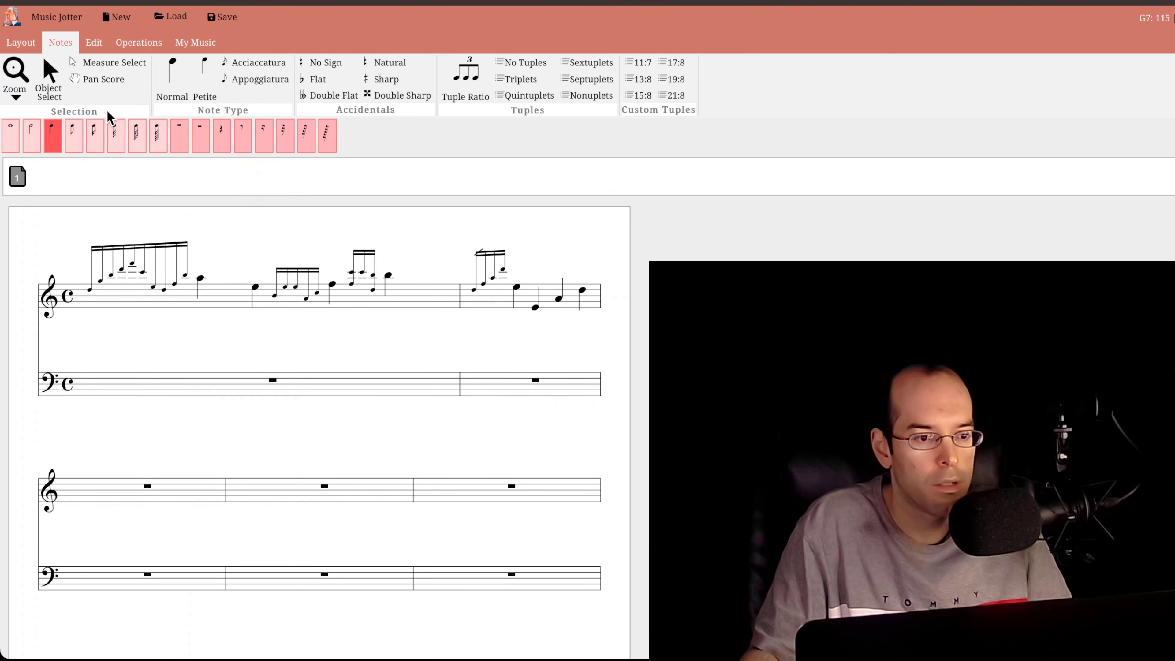
pyautogui.click(242, 70)
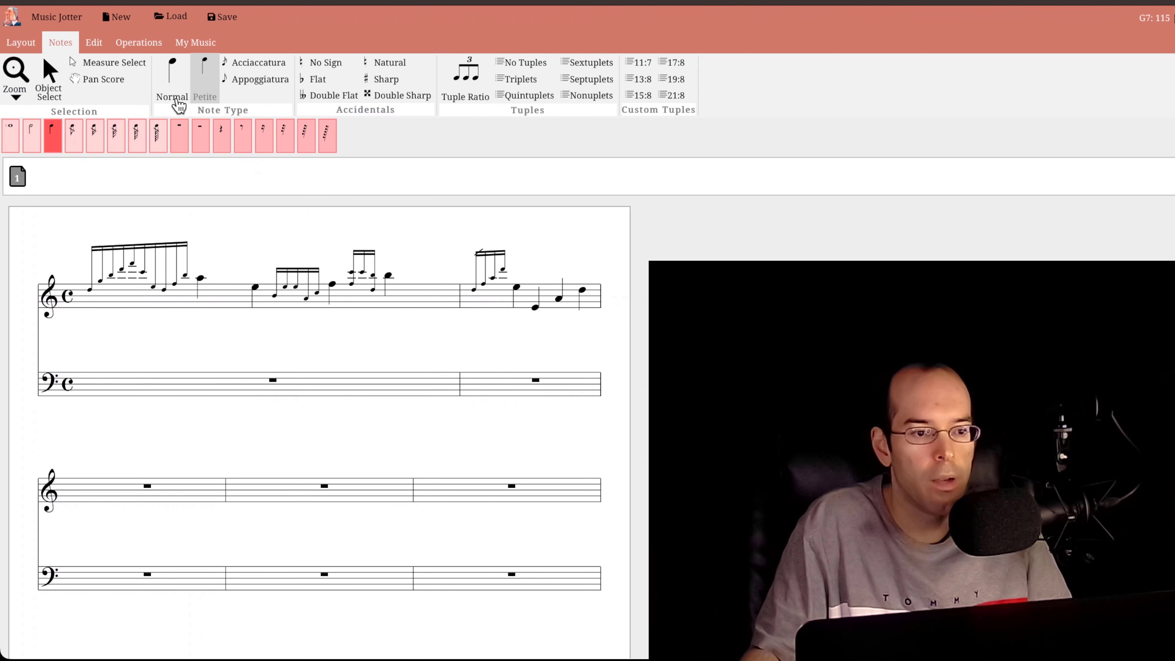
pyautogui.click(94, 134)
pyautogui.click(549, 271)
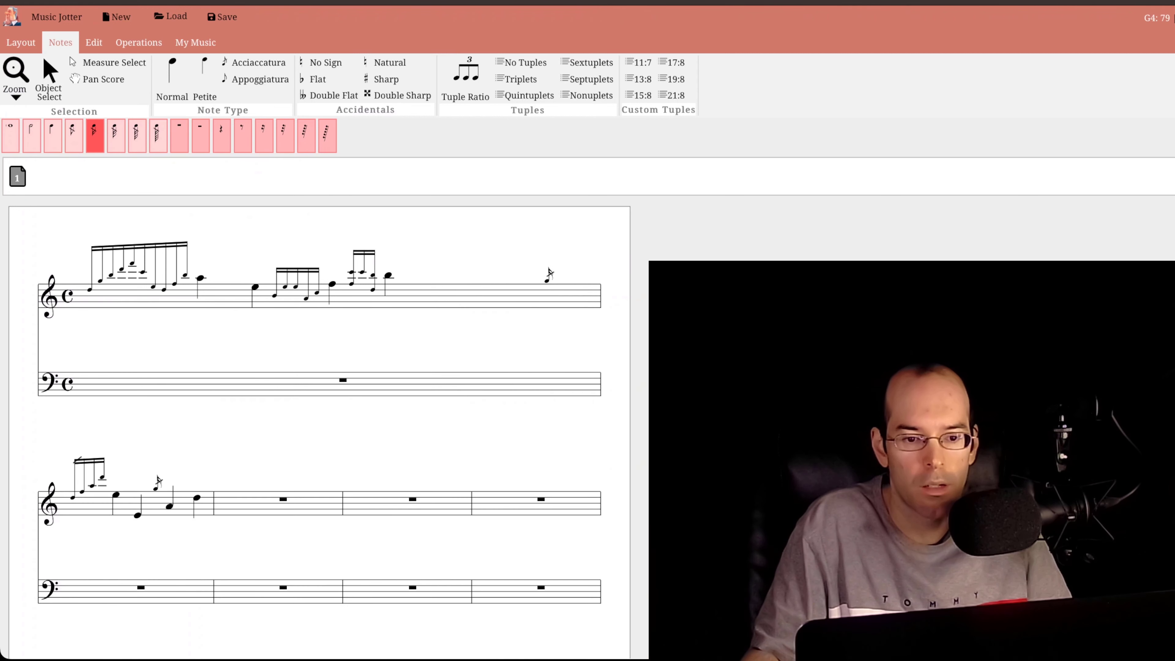
pyautogui.click(156, 486)
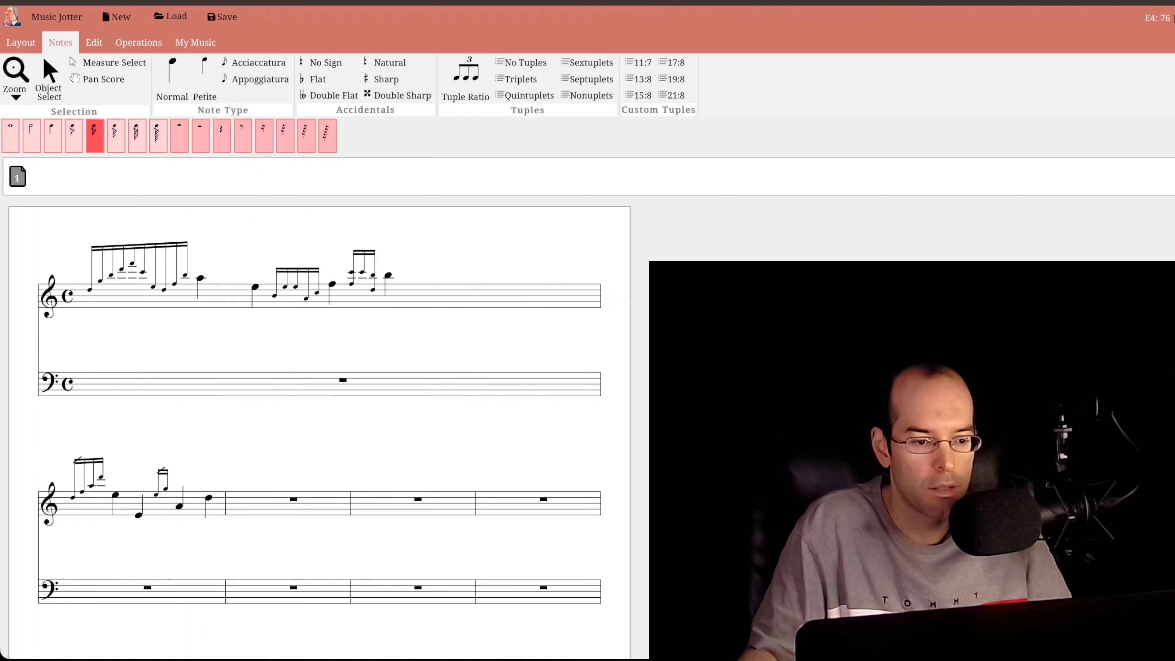
pyautogui.click(153, 494)
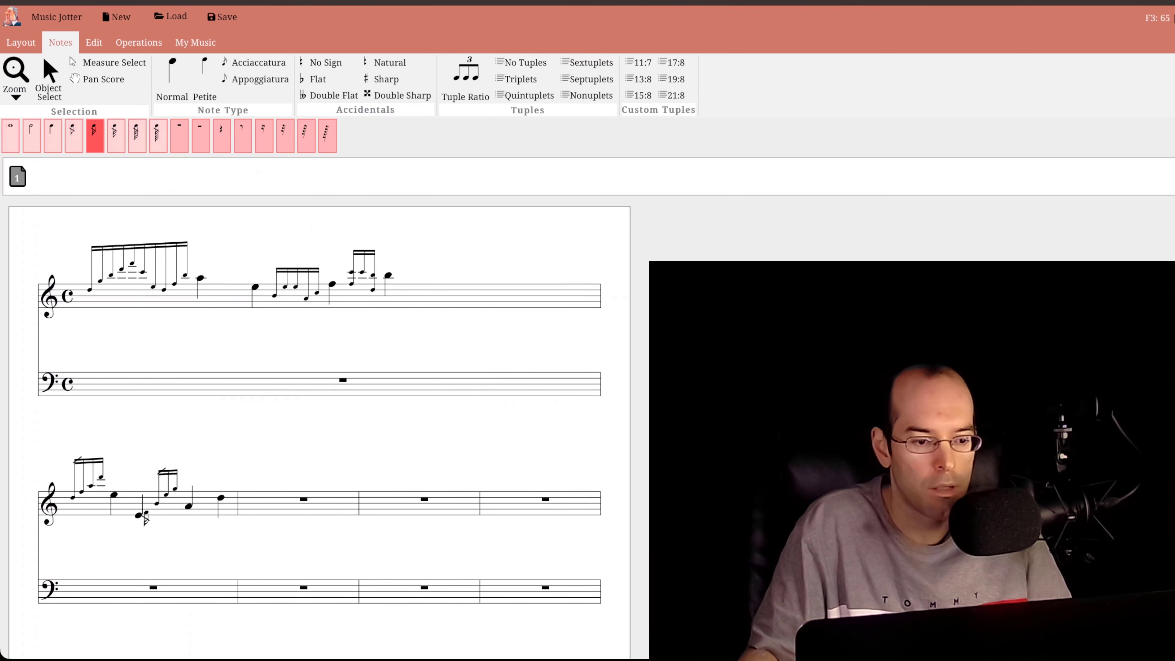
pyautogui.click(143, 514)
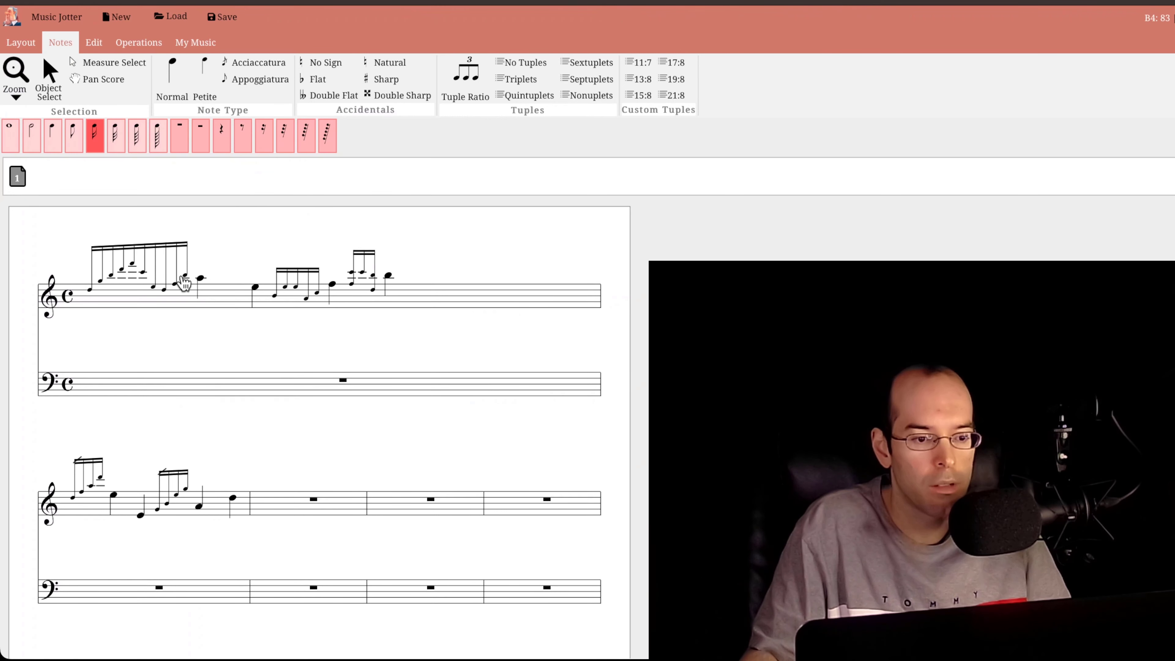
# - Clear all notes from the first two treble measures using measure selection
pyautogui.click(114, 62)
pyautogui.click(435, 293)
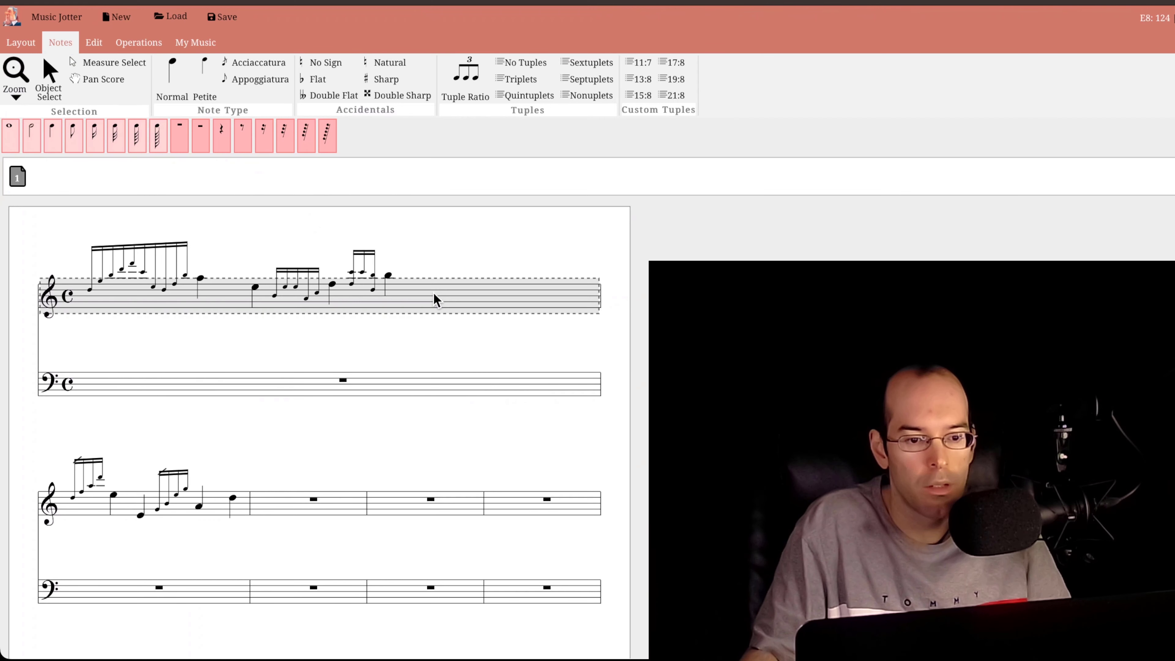
pyautogui.press('Delete')
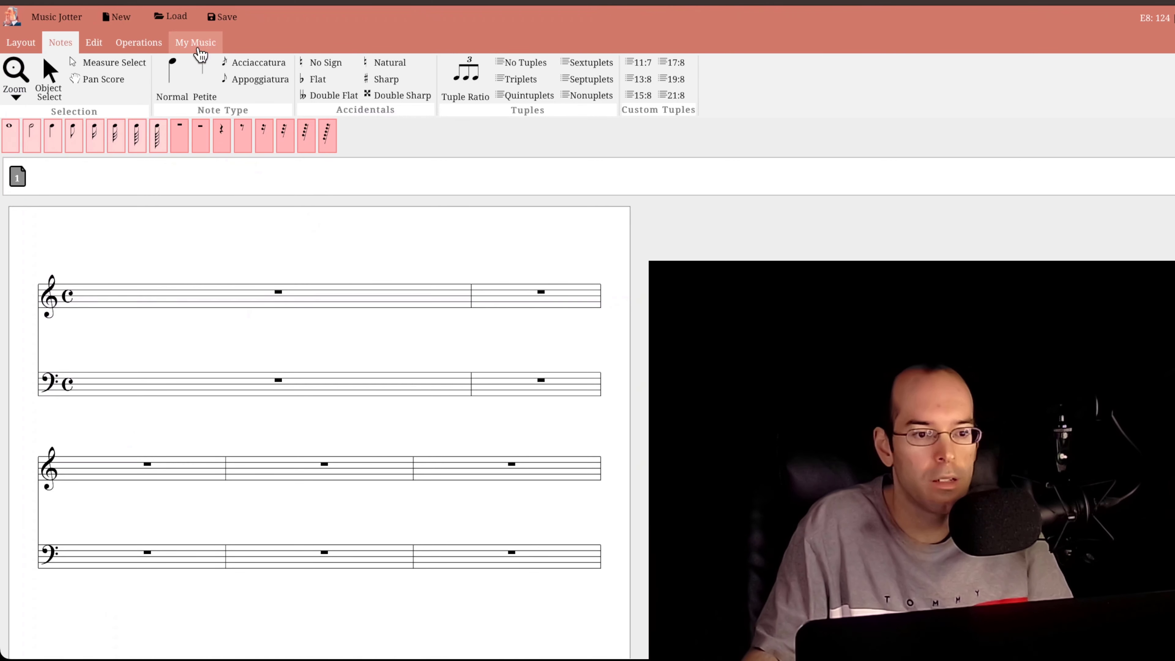
# - Enter normal sixteenth notes D4, G4 and A4 at the start of the first treble measure
pyautogui.click(53, 134)
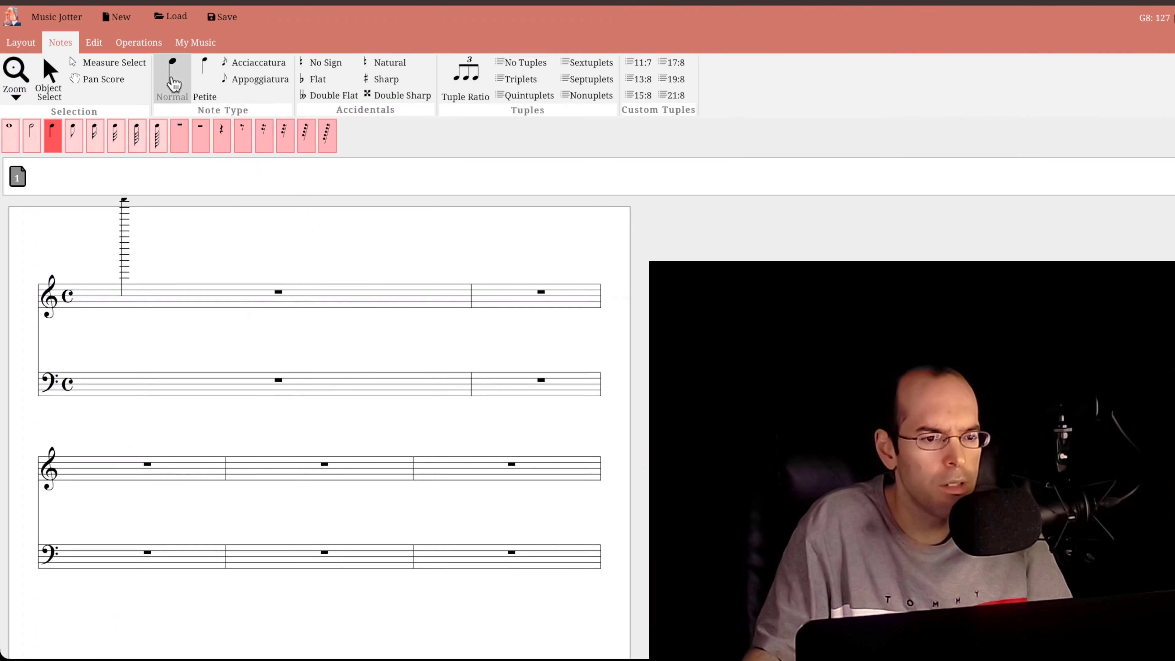
pyautogui.click(72, 148)
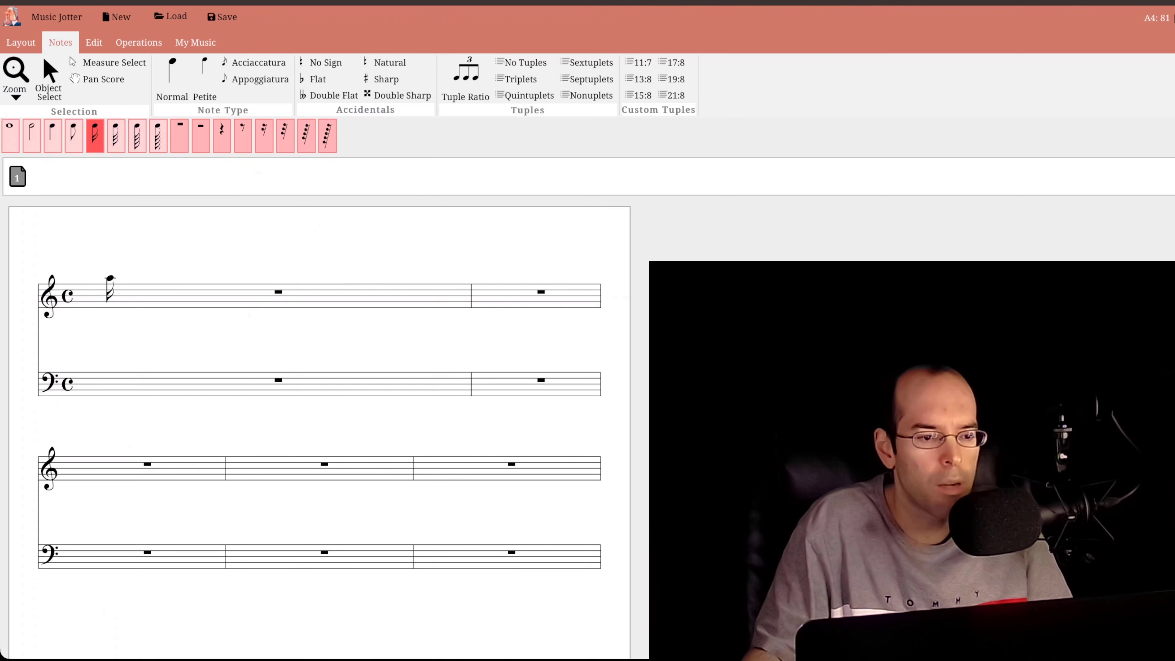
pyautogui.click(113, 290)
pyautogui.click(114, 281)
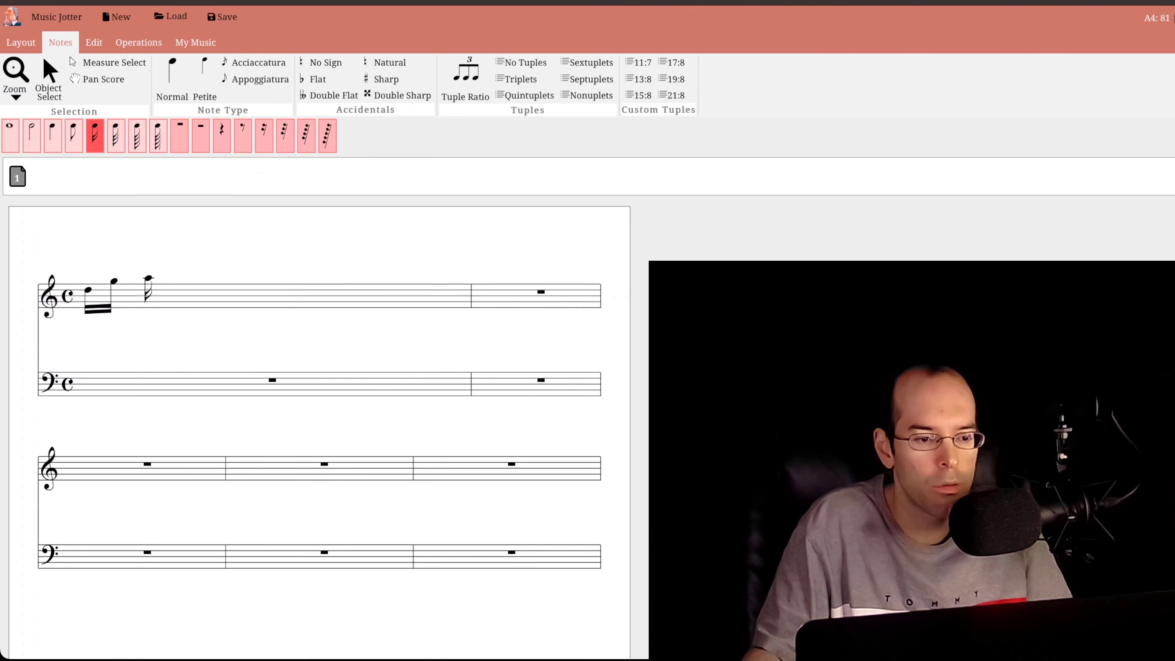
pyautogui.click(140, 278)
pyautogui.click(166, 281)
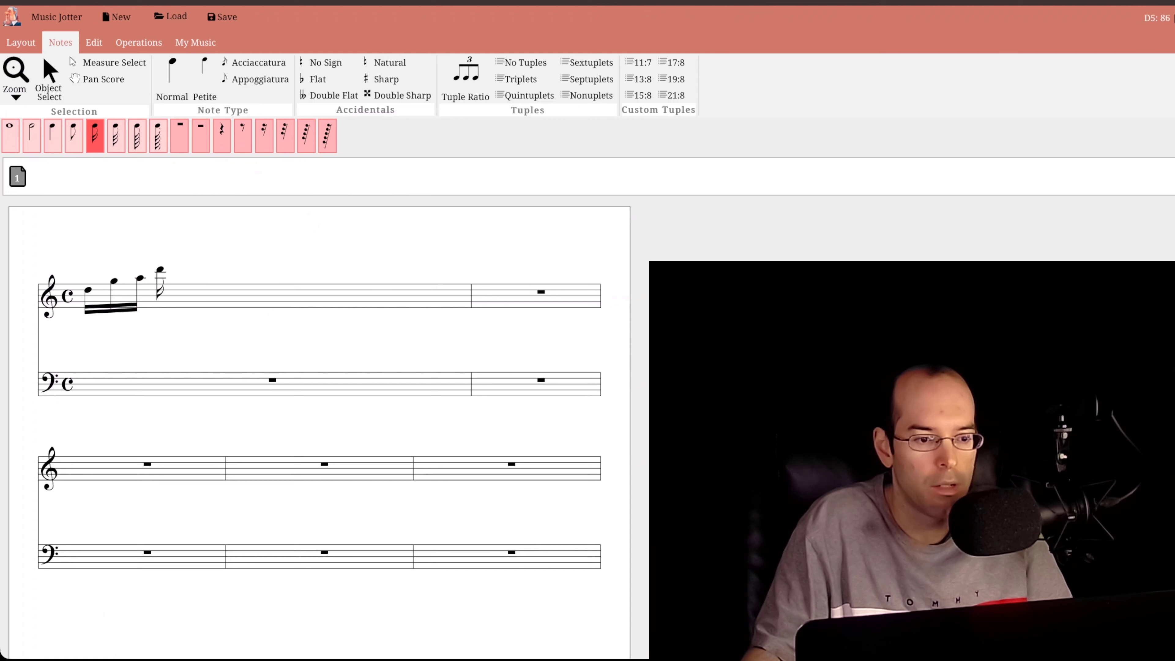
# - Delete the three sixteenth notes in the first treble measure, working backwards
pyautogui.rightClick(140, 279)
pyautogui.rightClick(114, 281)
pyautogui.rightClick(88, 290)
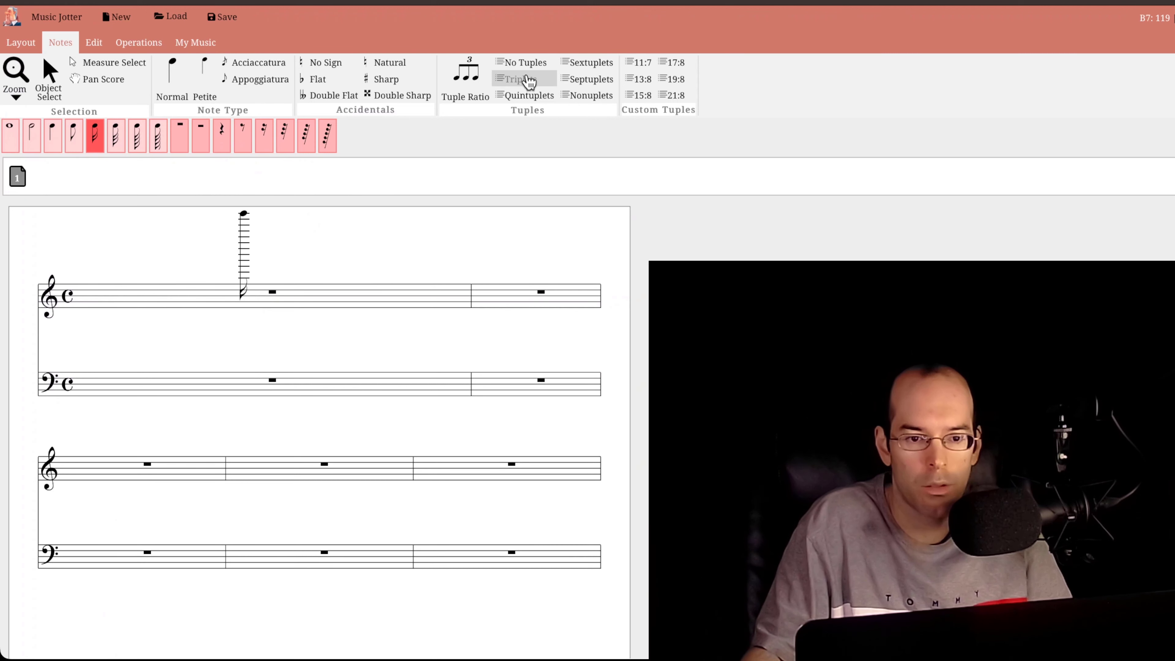
# - Enter a 5:4 sixteenth-note quintuplet starting with C5, A3, F3 and G3 in the first treble measure, removing the mistaken E4
pyautogui.click(83, 137)
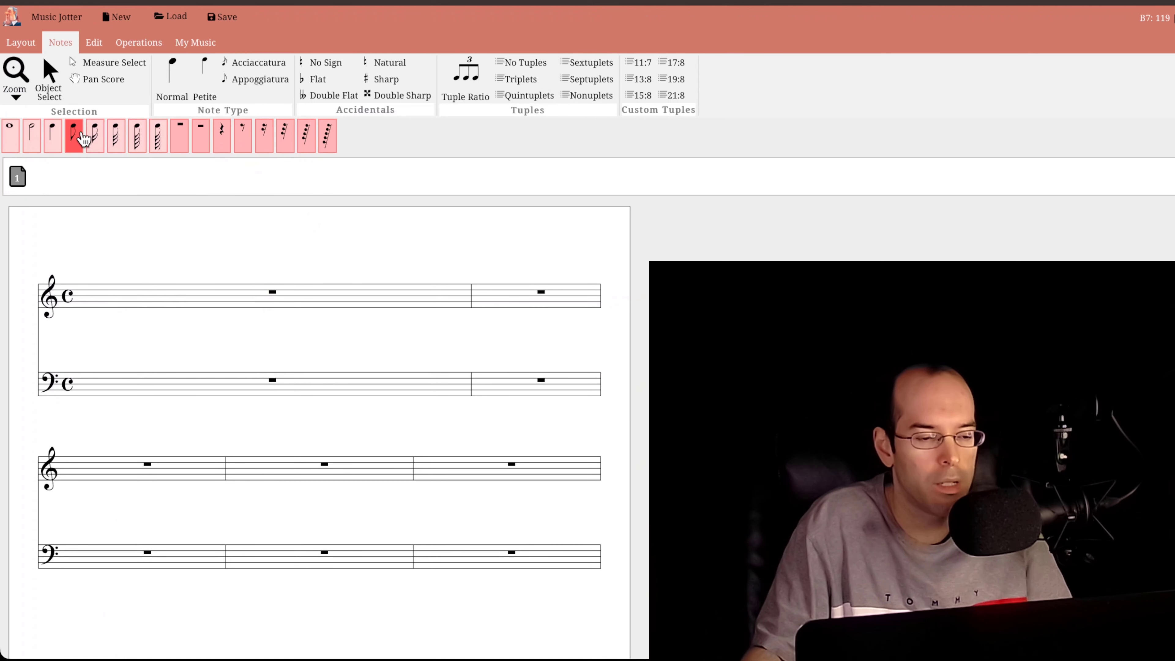
pyautogui.click(94, 136)
pyautogui.click(102, 273)
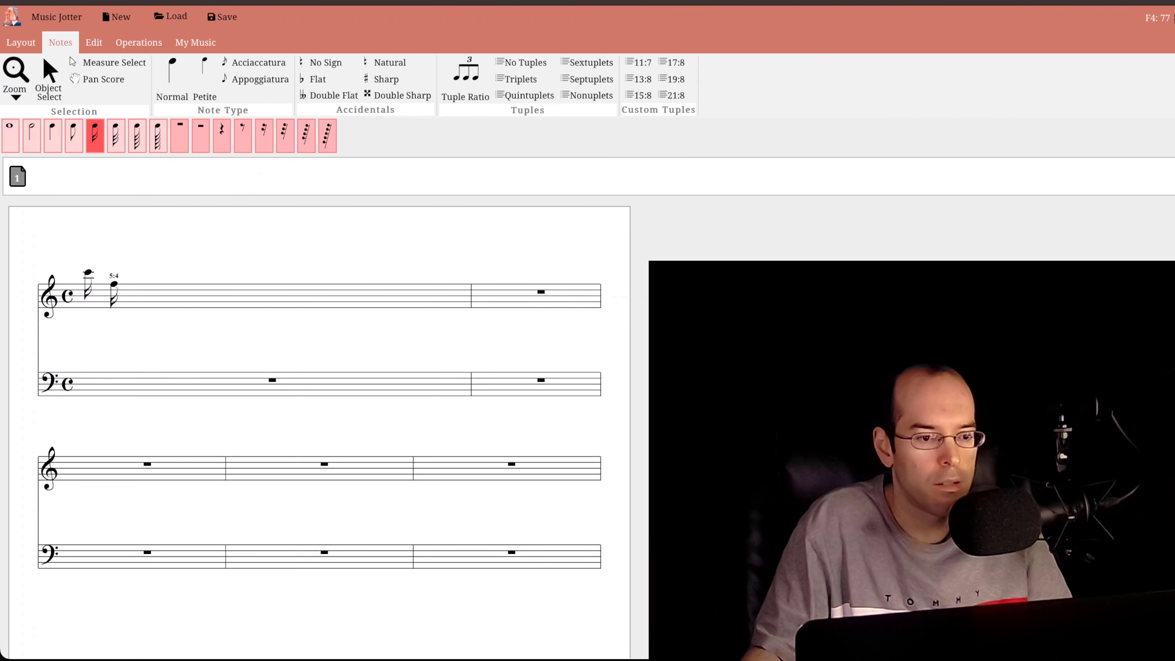
pyautogui.click(114, 288)
pyautogui.click(147, 219)
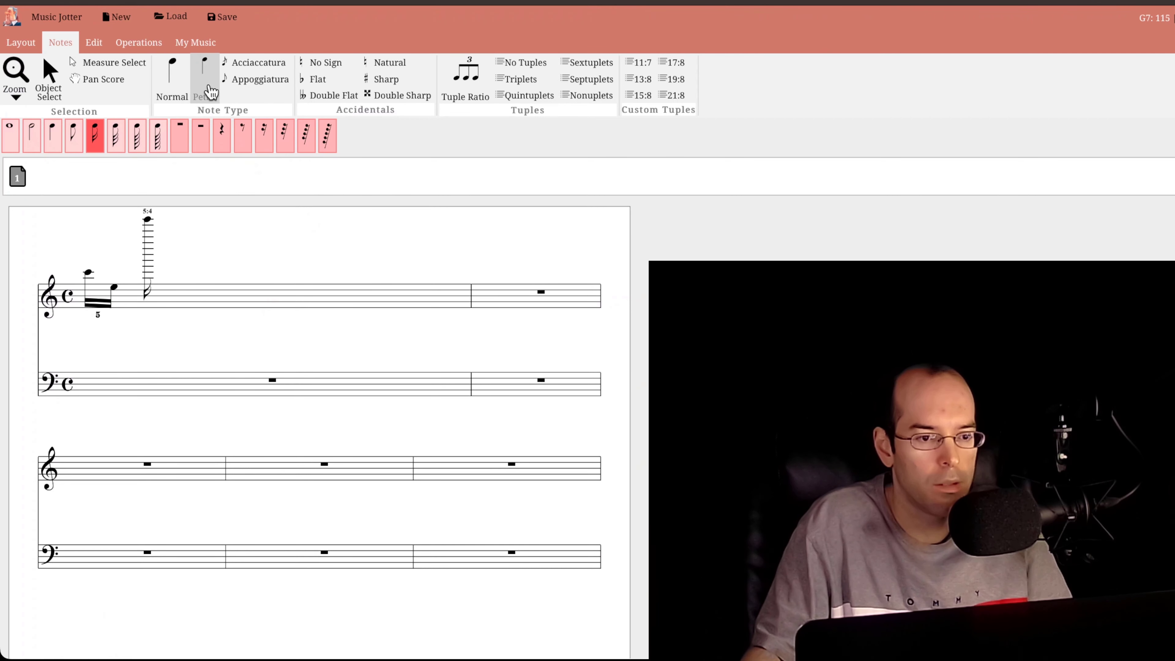
pyautogui.rightClick(113, 287)
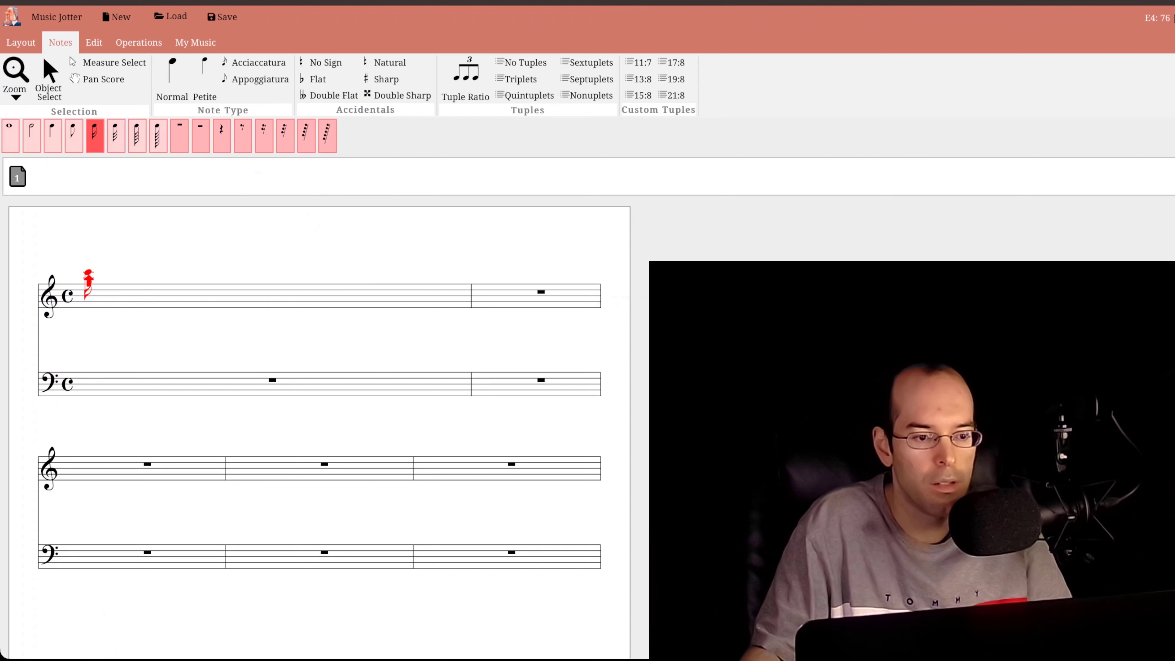
pyautogui.click(115, 299)
pyautogui.click(141, 304)
pyautogui.click(166, 301)
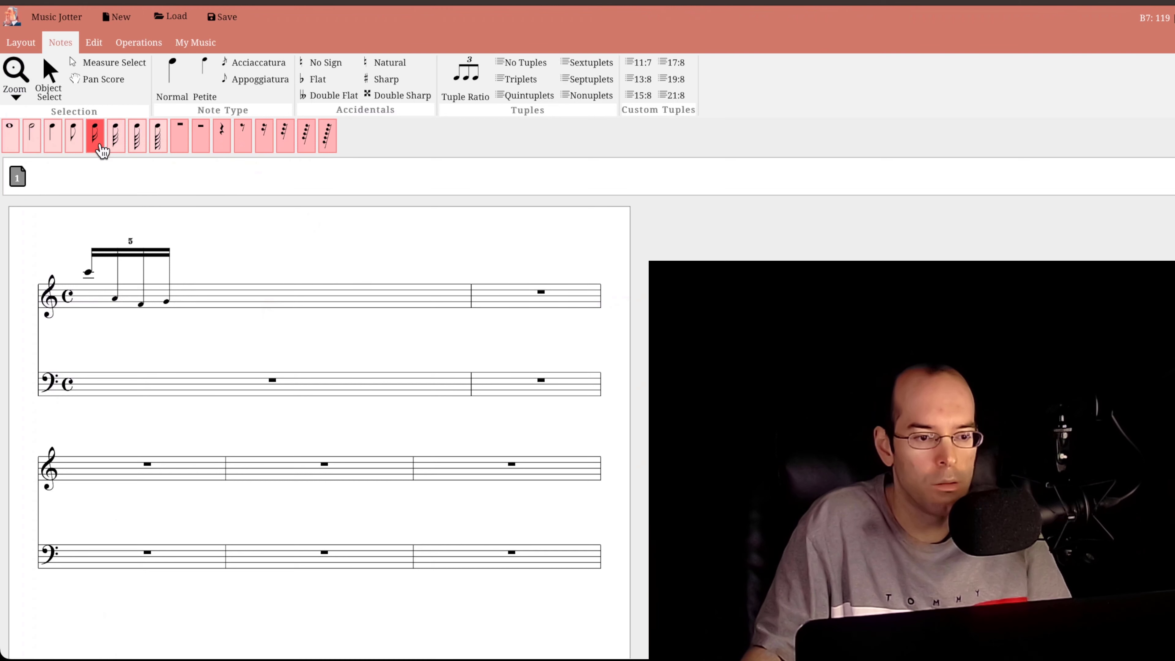
pyautogui.click(204, 278)
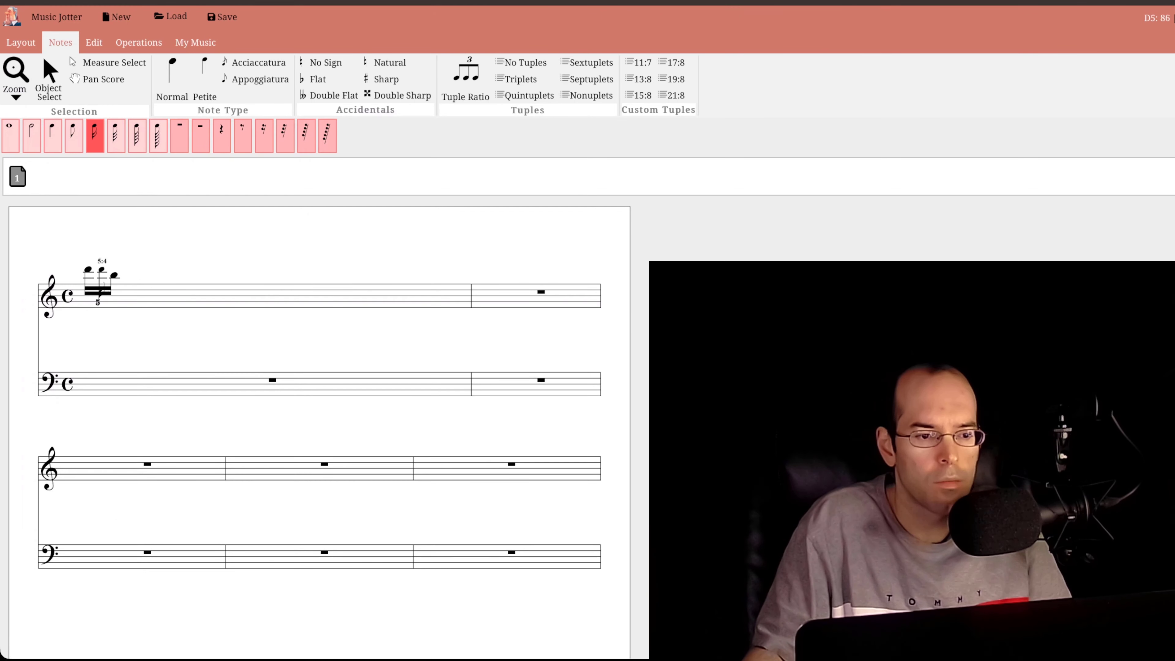
# - Complete the first sixteenth-note quintuplet in the first treble measure by adding A4, E4, F4 and B4 after the D5
pyautogui.click(101, 278)
pyautogui.click(127, 287)
pyautogui.click(152, 284)
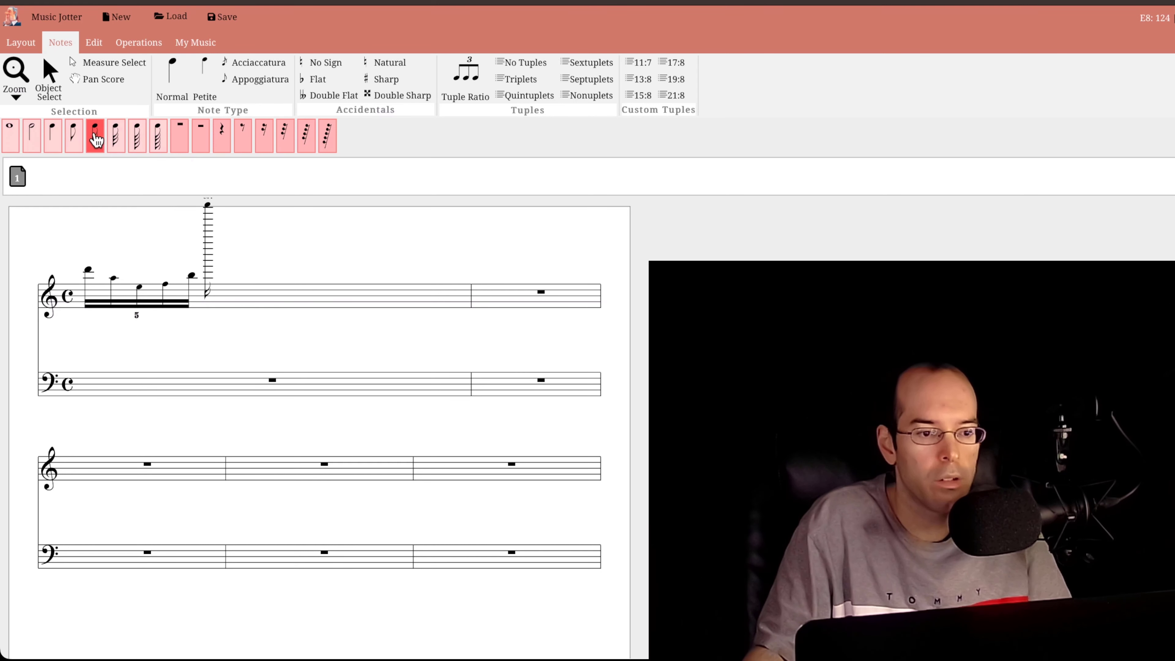
# - Enter a second sixteenth-note quintuplet of C5, B3, D4, A3 and B3, adding E3 and D3 below its third and fourth notes
pyautogui.click(217, 273)
pyautogui.click(244, 295)
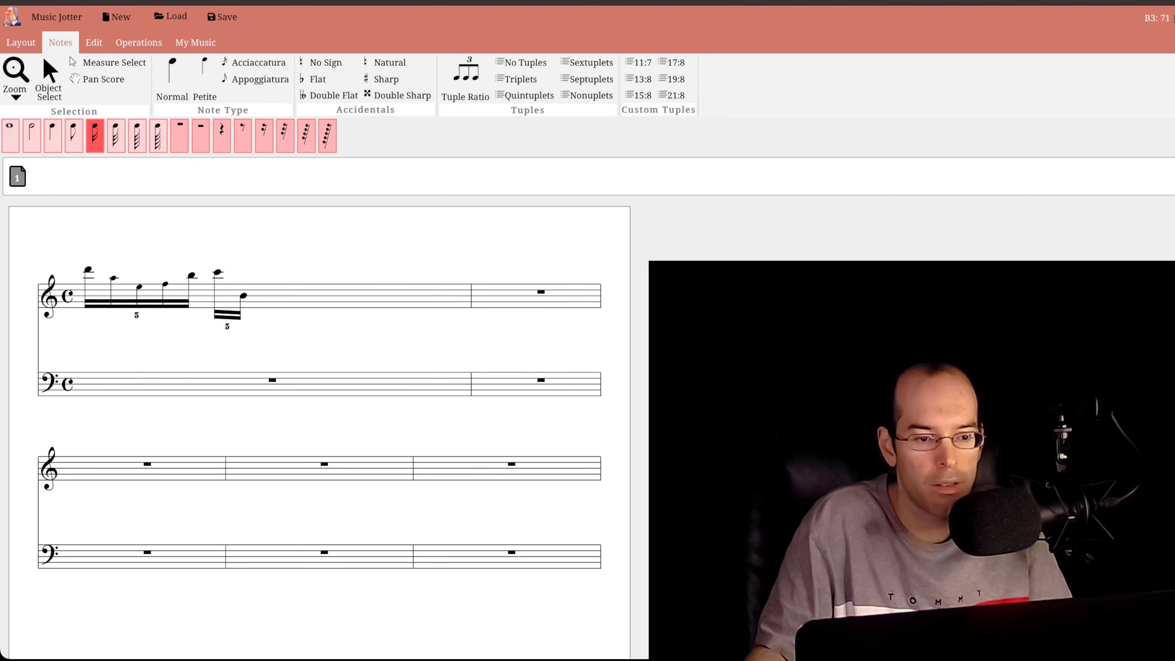
pyautogui.click(269, 299)
pyautogui.rightClick(270, 298)
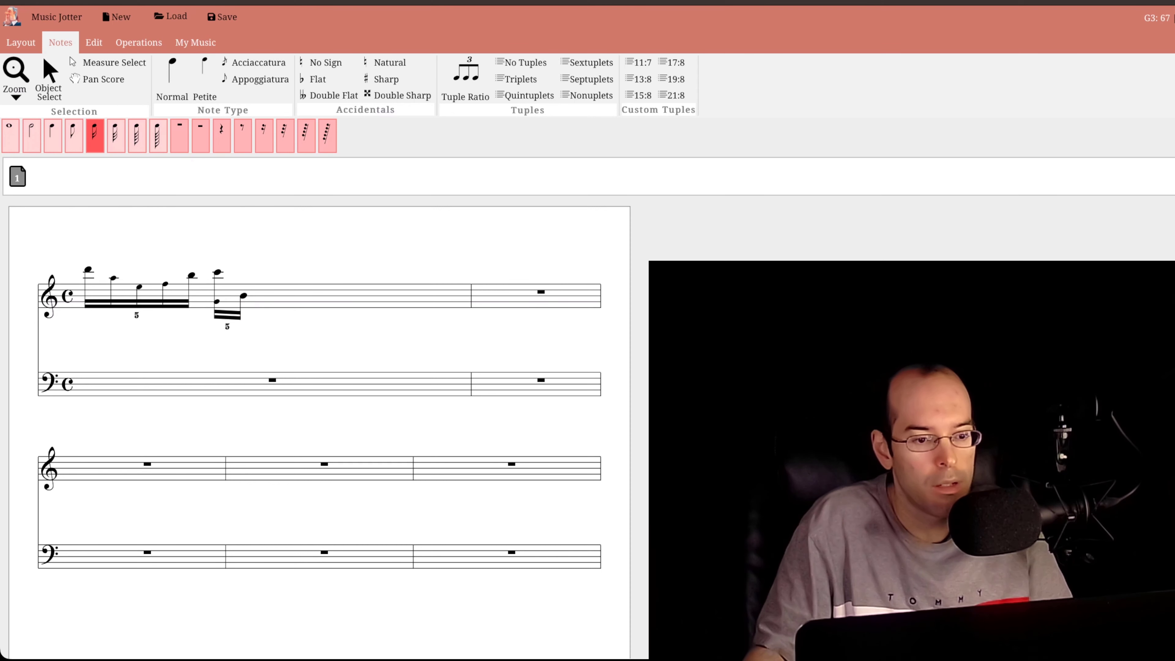
pyautogui.click(233, 295)
pyautogui.click(257, 290)
pyautogui.click(283, 299)
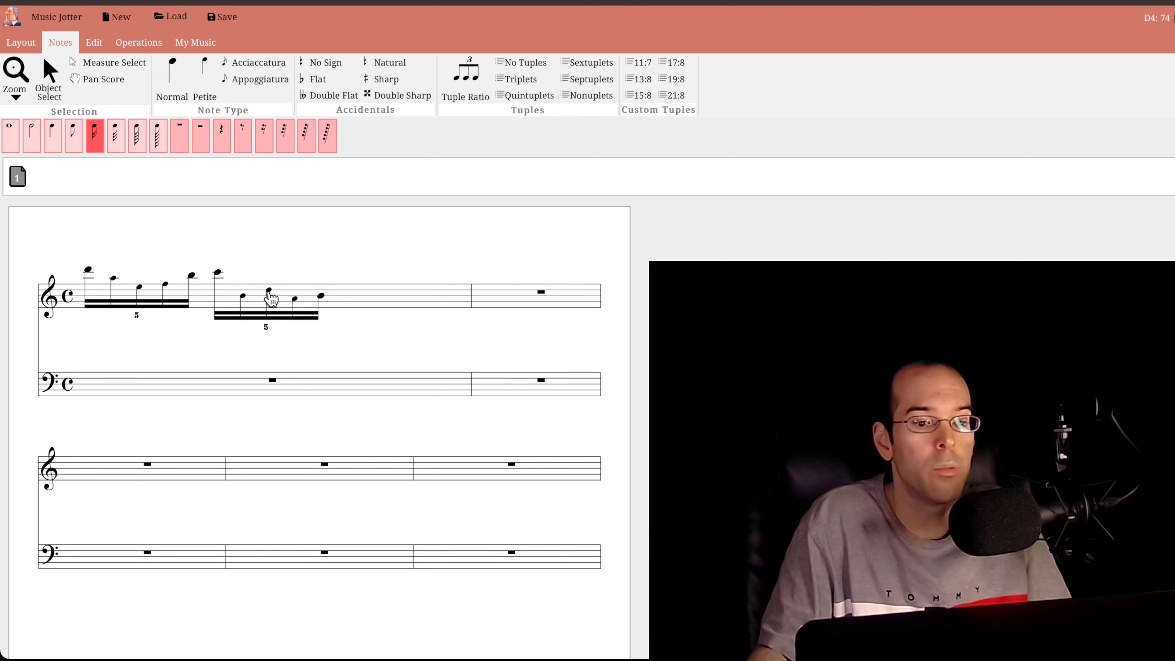
pyautogui.click(433, 295)
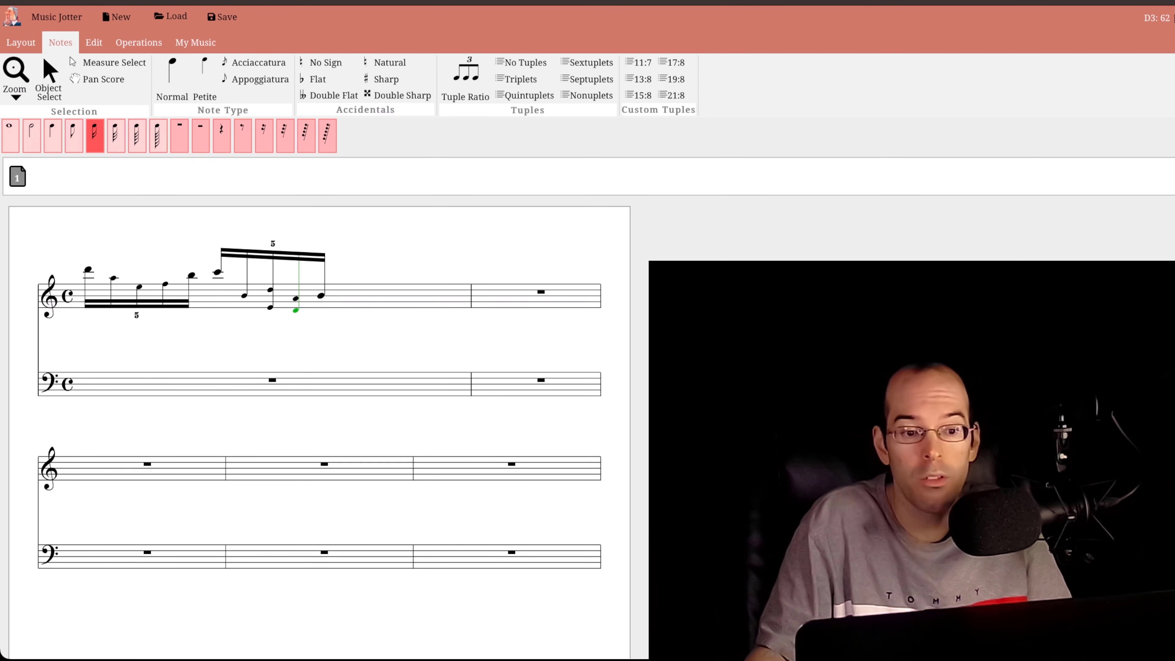
pyautogui.click(296, 310)
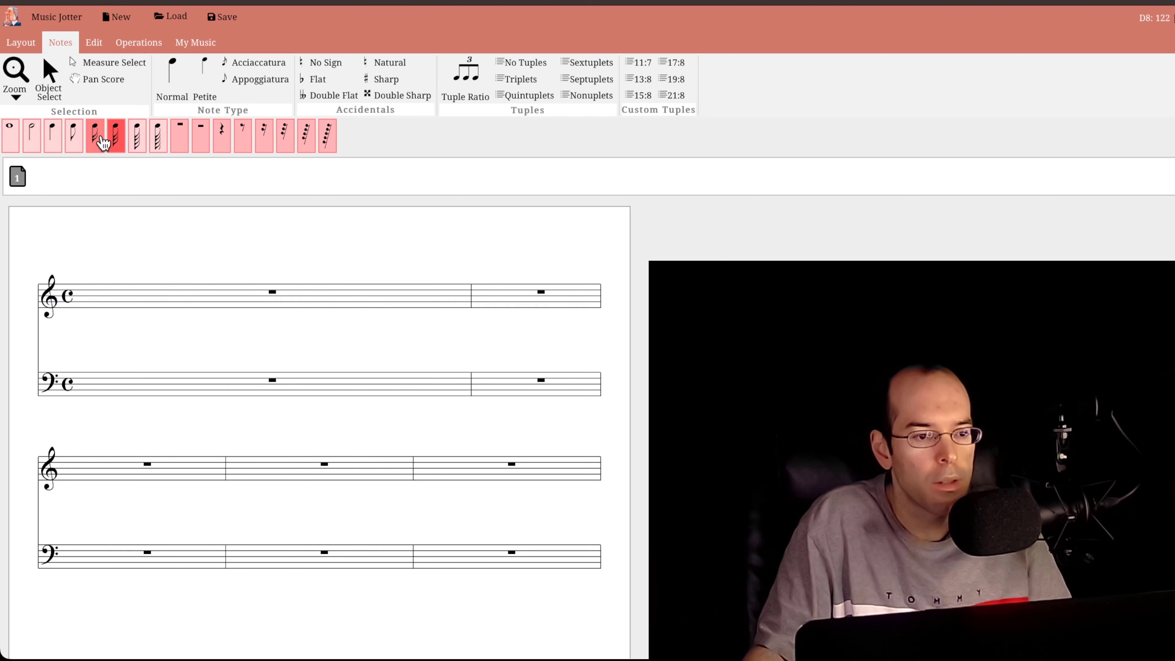
# - Replace the quintuplets in the first treble measure with two 3:2 sixteenth-note triplets: E4, A4, D4 and A3, E3, F3
pyautogui.click(99, 142)
pyautogui.click(123, 287)
pyautogui.click(141, 278)
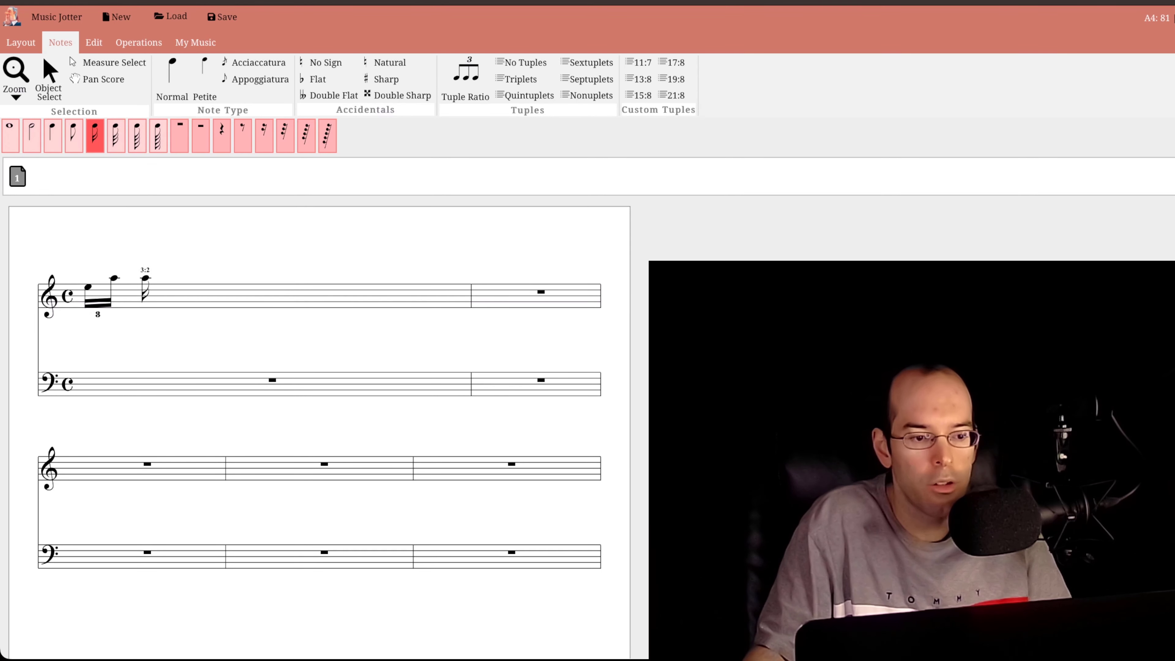
pyautogui.click(140, 290)
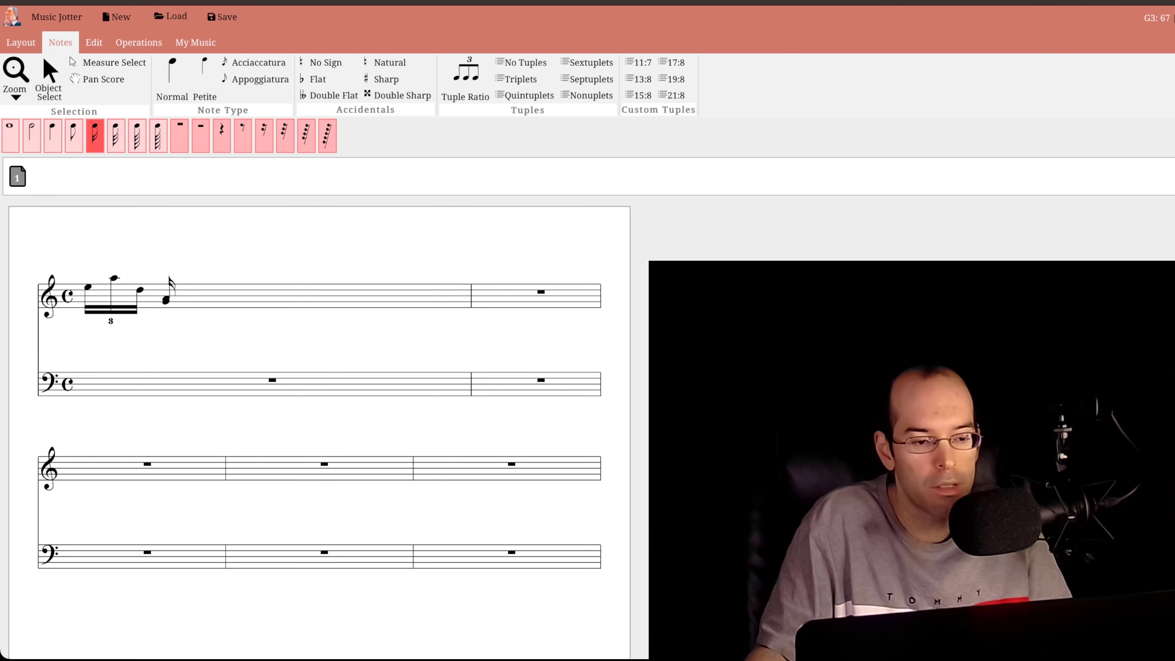
pyautogui.click(166, 299)
pyautogui.click(192, 306)
pyautogui.click(217, 304)
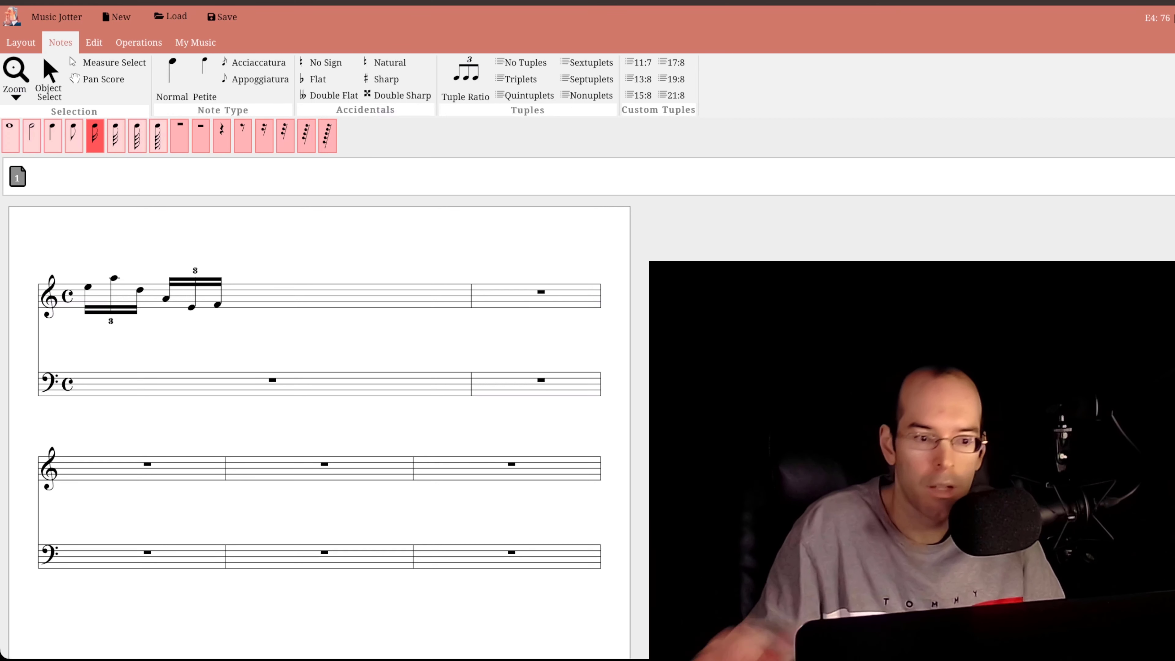
# - Add two more sixteenth-note triplets to the first treble measure: G3, D4, A4 and B3, D3, A3
pyautogui.click(243, 301)
pyautogui.click(269, 289)
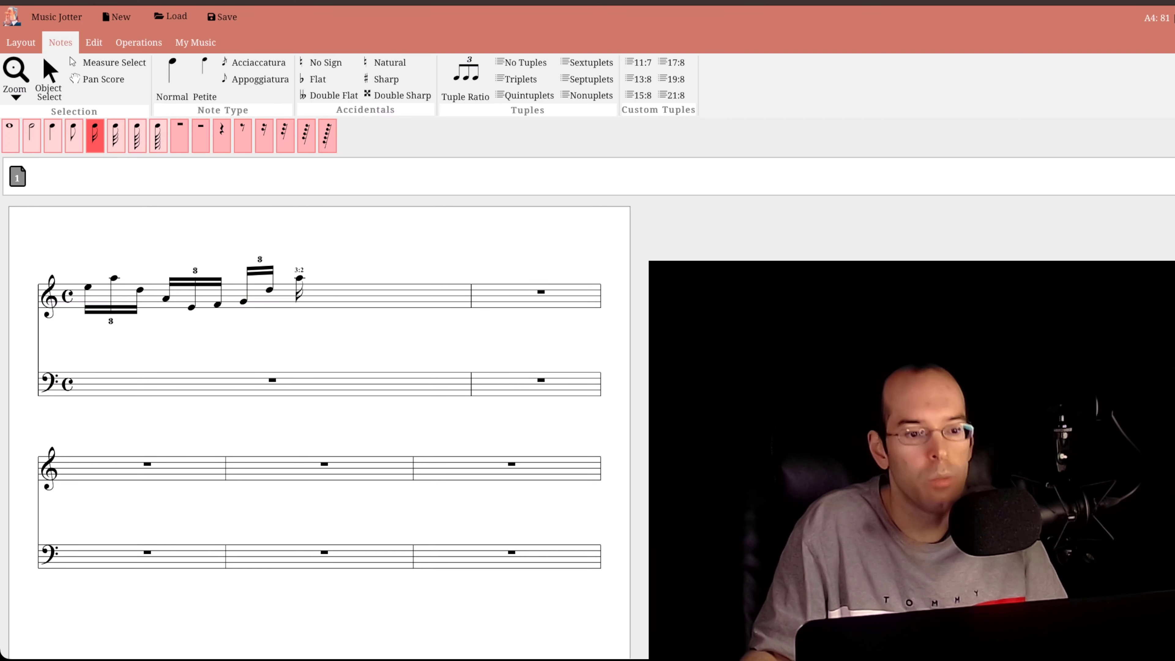
pyautogui.click(295, 278)
pyautogui.click(321, 295)
pyautogui.click(347, 309)
pyautogui.click(373, 299)
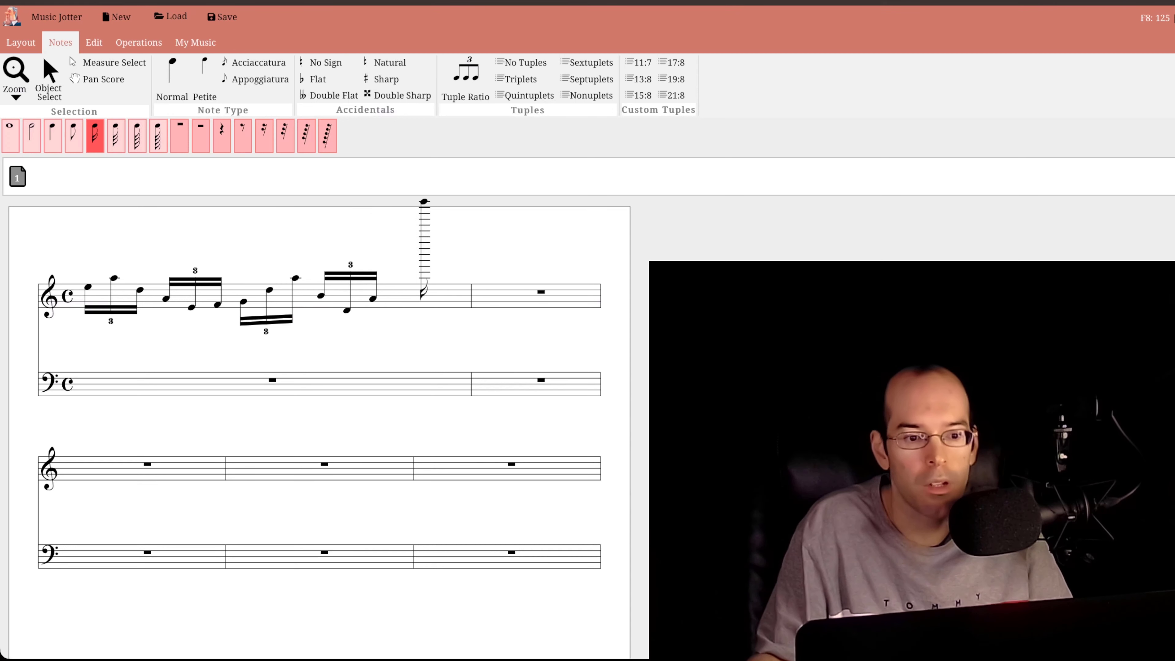
# - Enter a fifth sixteenth-note triplet made of an F4 and E3 chord, C4 and A3
pyautogui.click(399, 284)
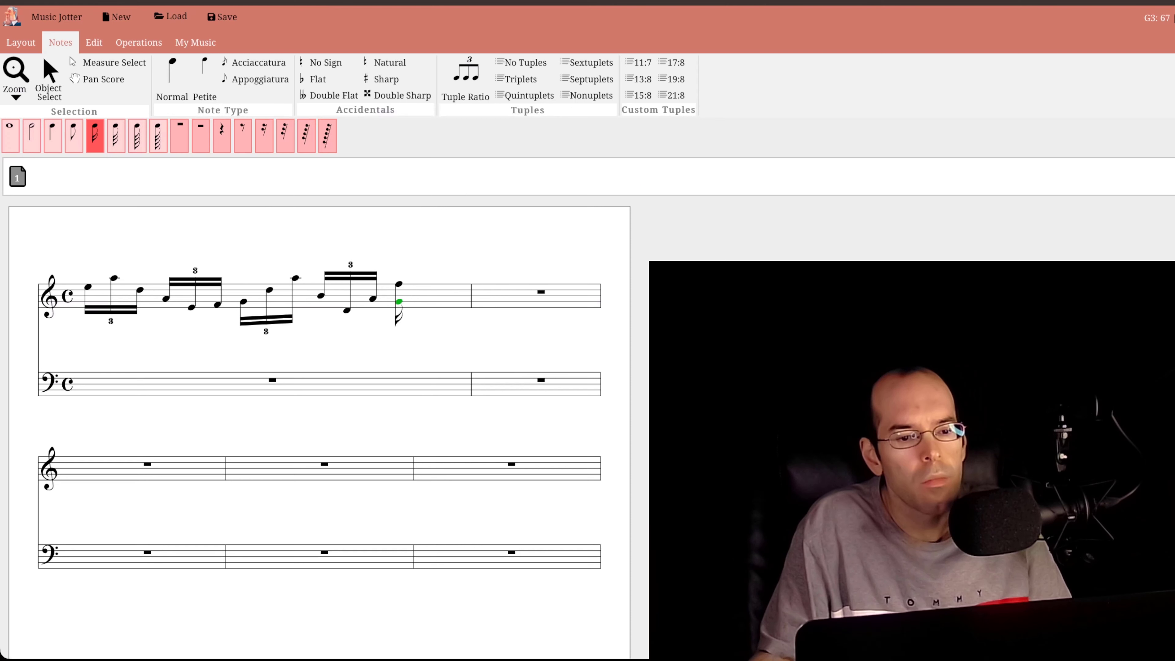
pyautogui.click(399, 307)
pyautogui.click(425, 292)
pyautogui.click(443, 298)
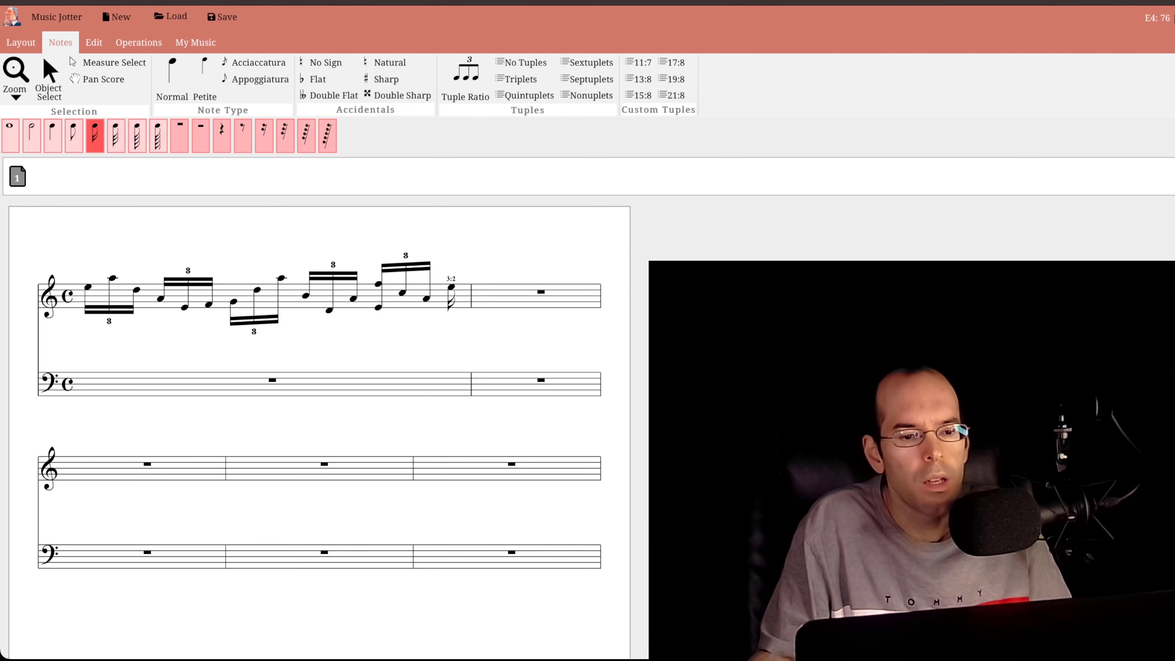
# - Enter a sixth triplet of A3, E3 and a chord of E4, G3 and C3, and start another triplet with E3 and A3
pyautogui.click(448, 297)
pyautogui.click(426, 304)
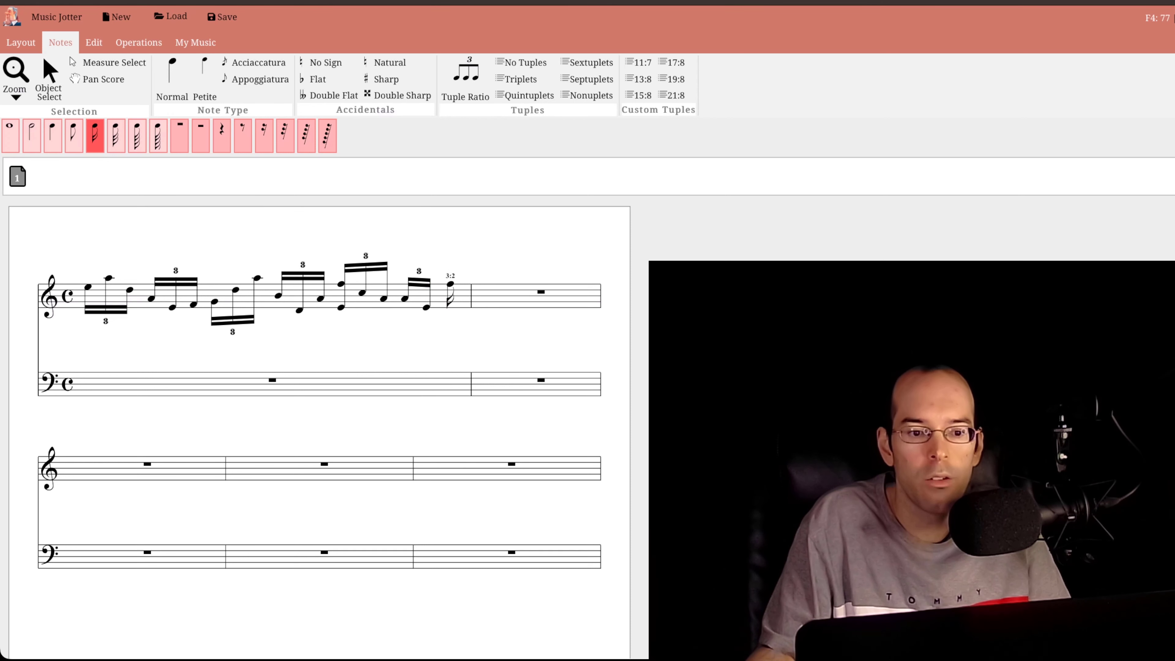
pyautogui.click(446, 307)
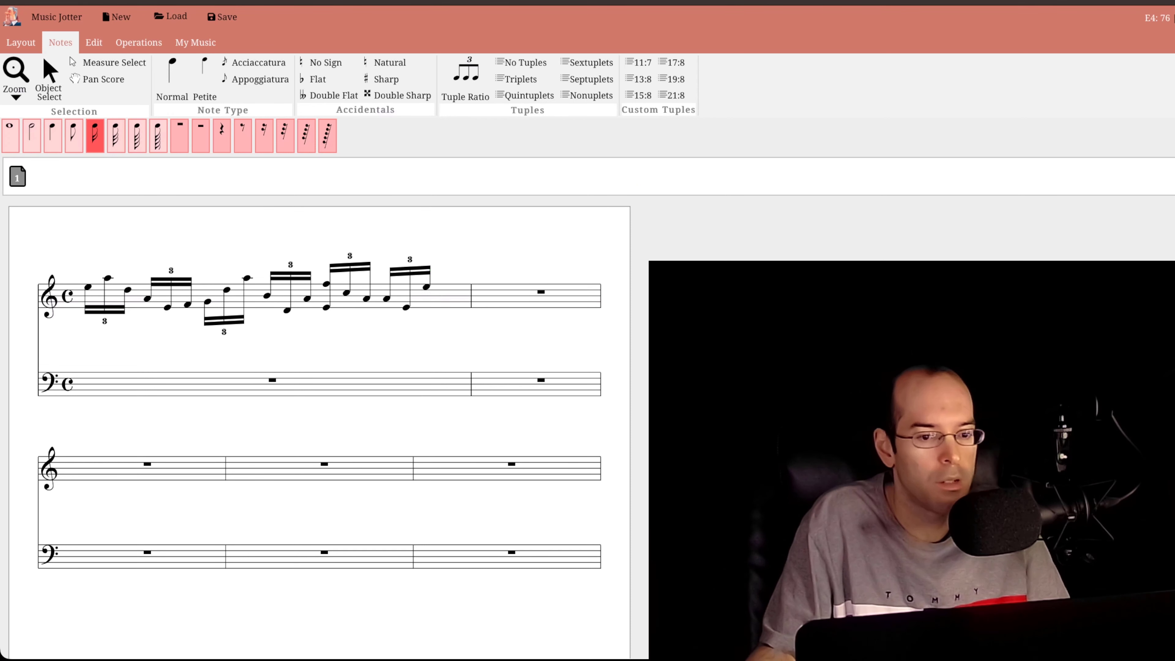
pyautogui.click(426, 302)
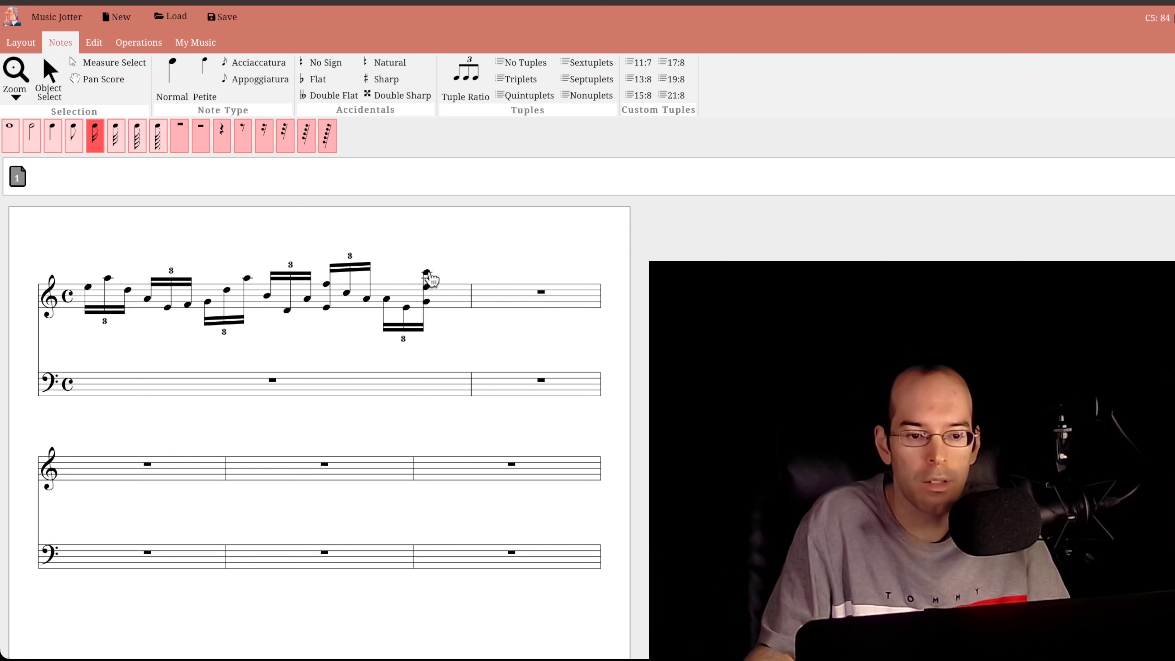
pyautogui.moveTo(428, 274); pyautogui.dragTo(427, 314)
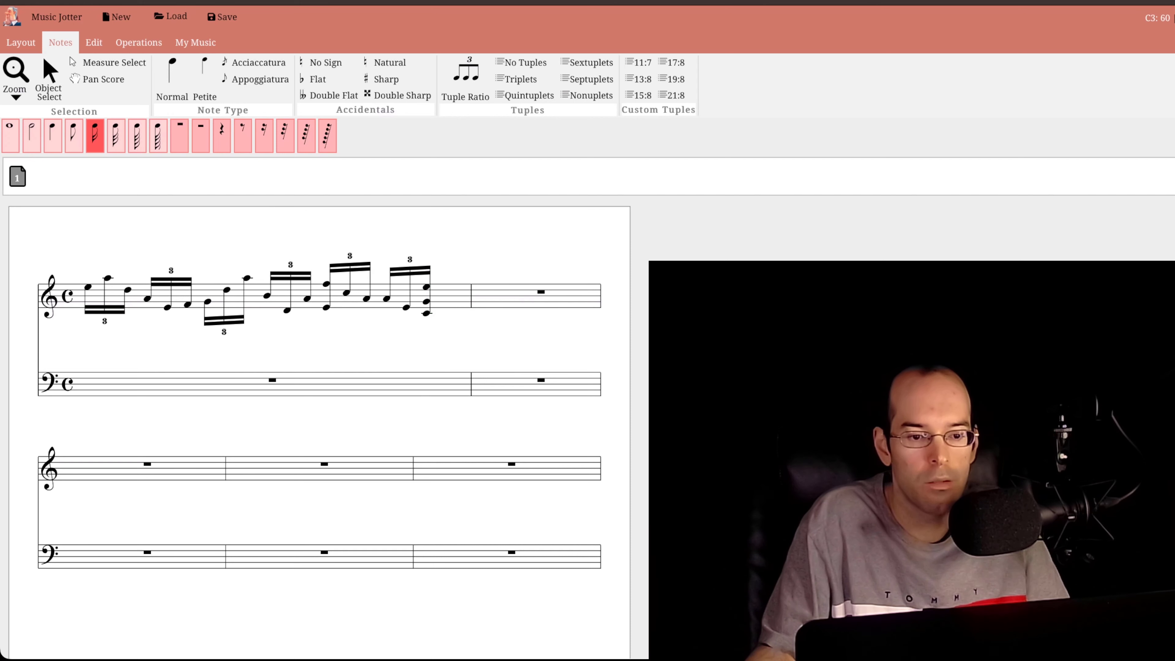
pyautogui.click(442, 307)
pyautogui.click(457, 299)
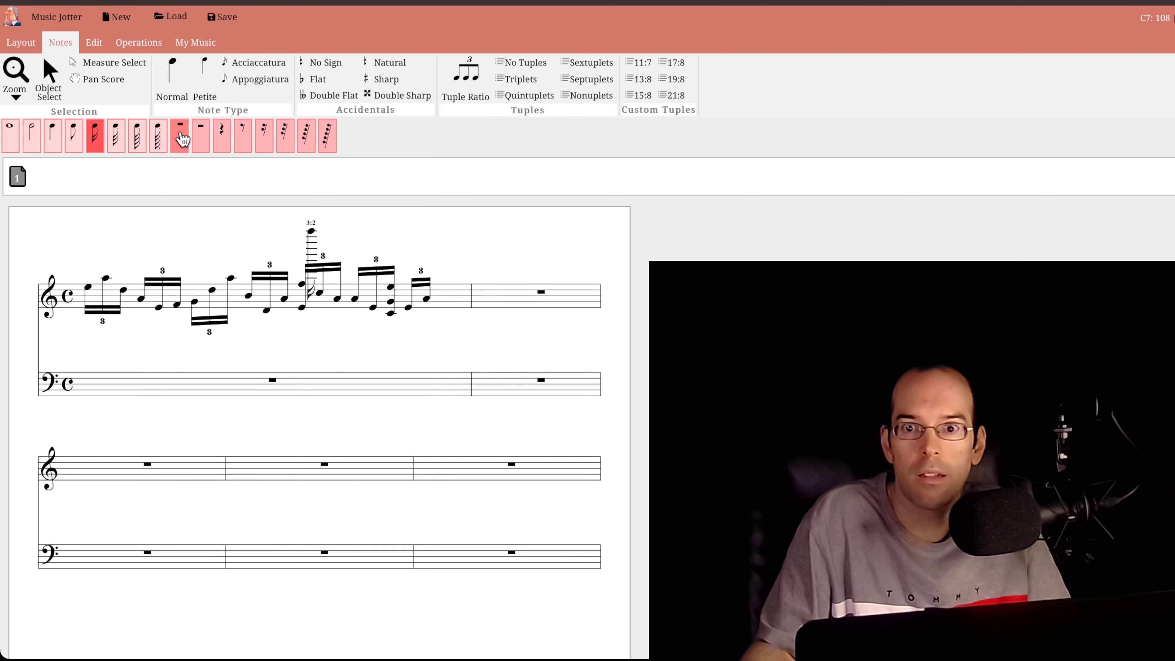
# - Enter petite sixteenth notes without tuplets in the second treble measure: B3, a chord of G3, C4 and G4, G4, and C5
pyautogui.click(472, 86)
pyautogui.click(789, 136)
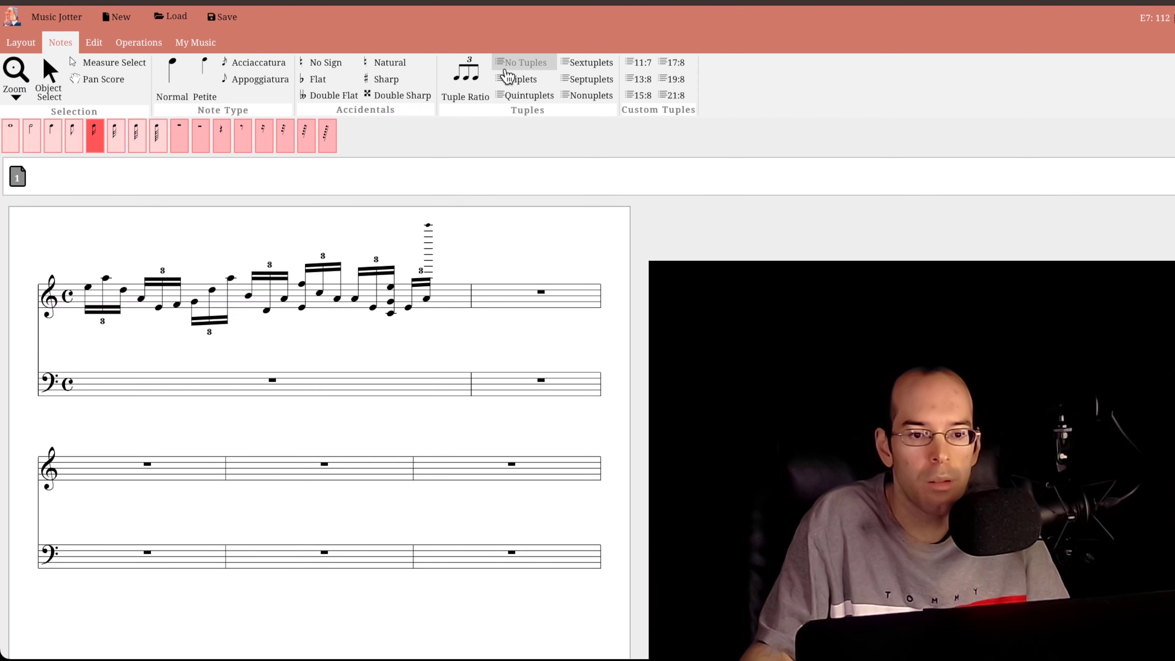
pyautogui.click(489, 295)
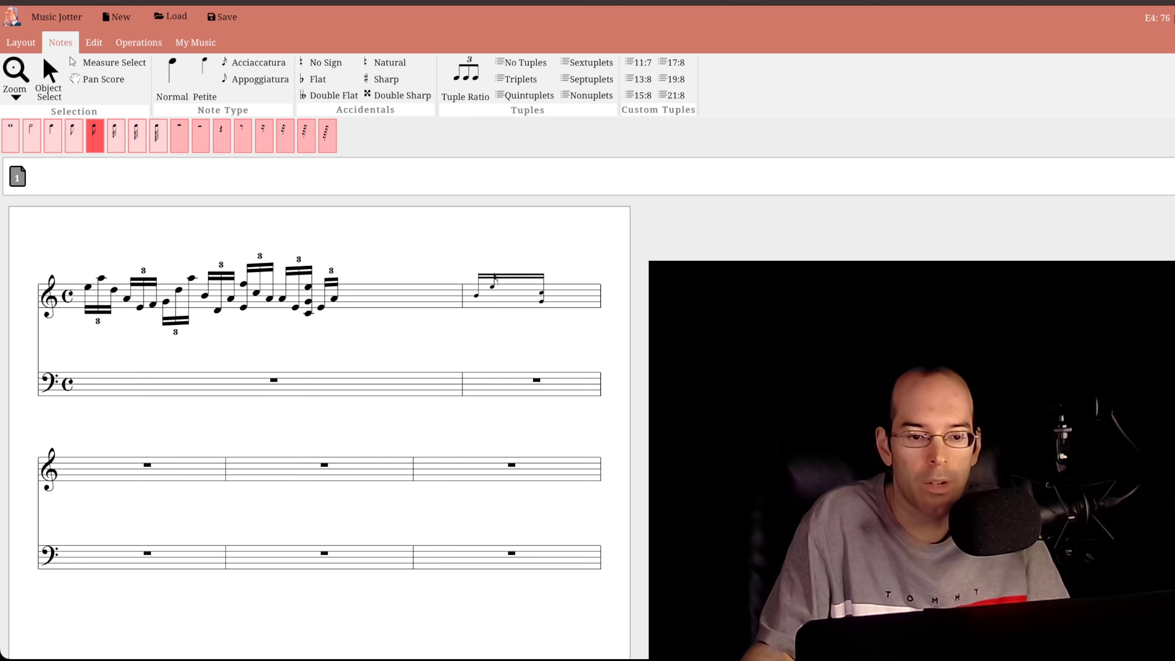
pyautogui.click(542, 281)
pyautogui.click(517, 280)
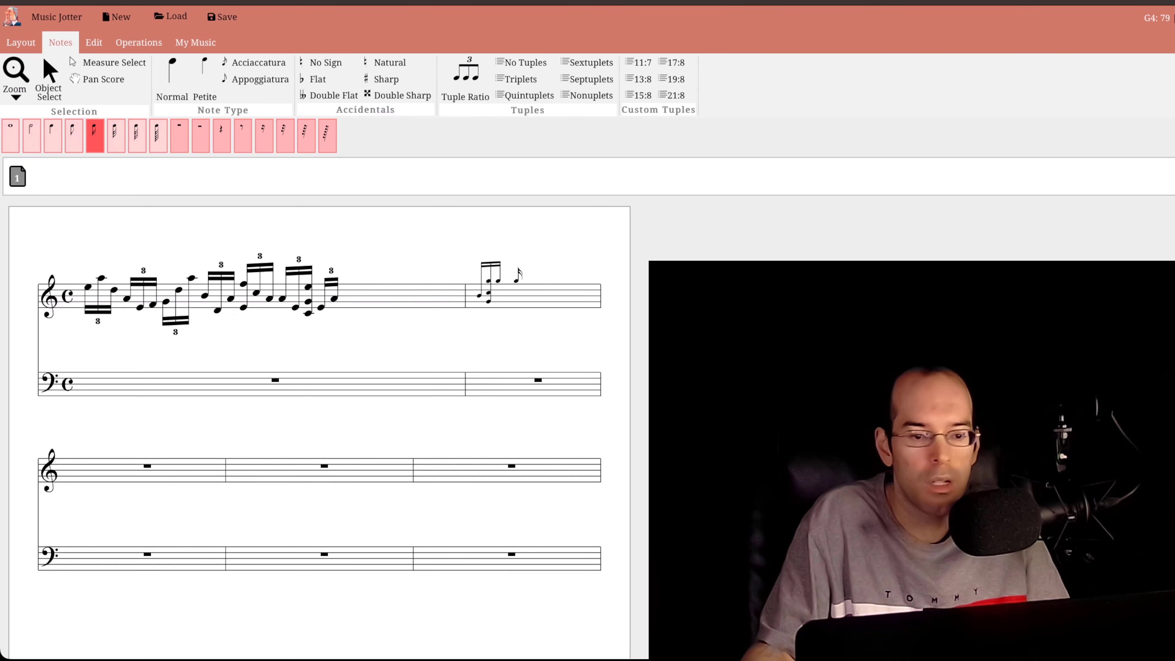
pyautogui.click(528, 272)
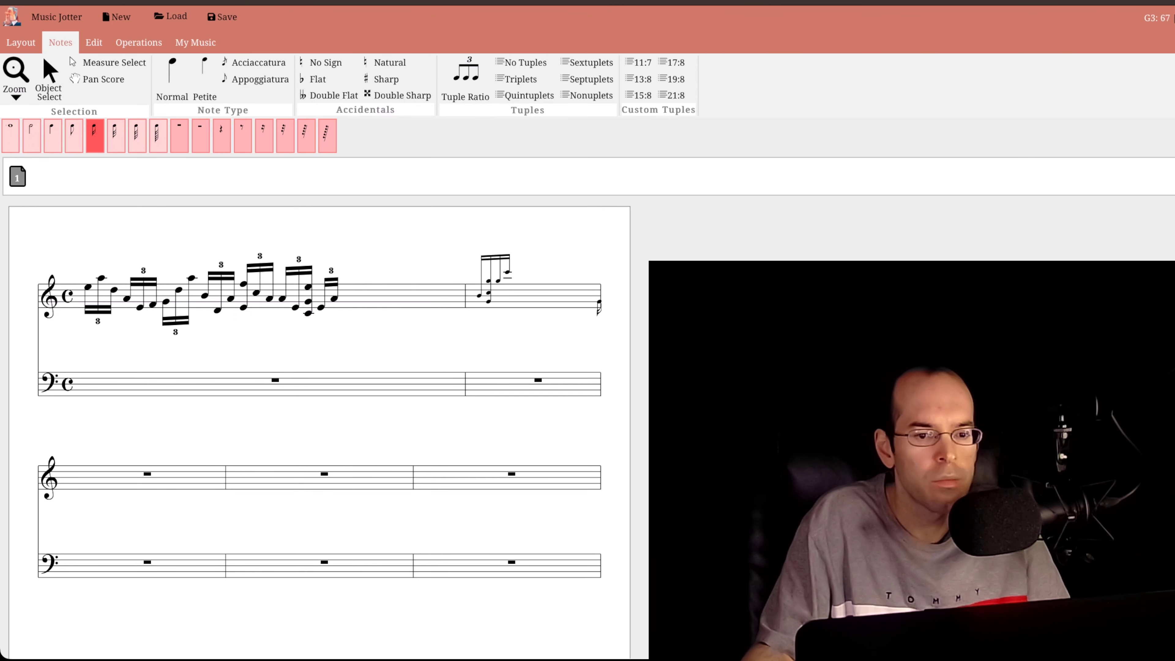